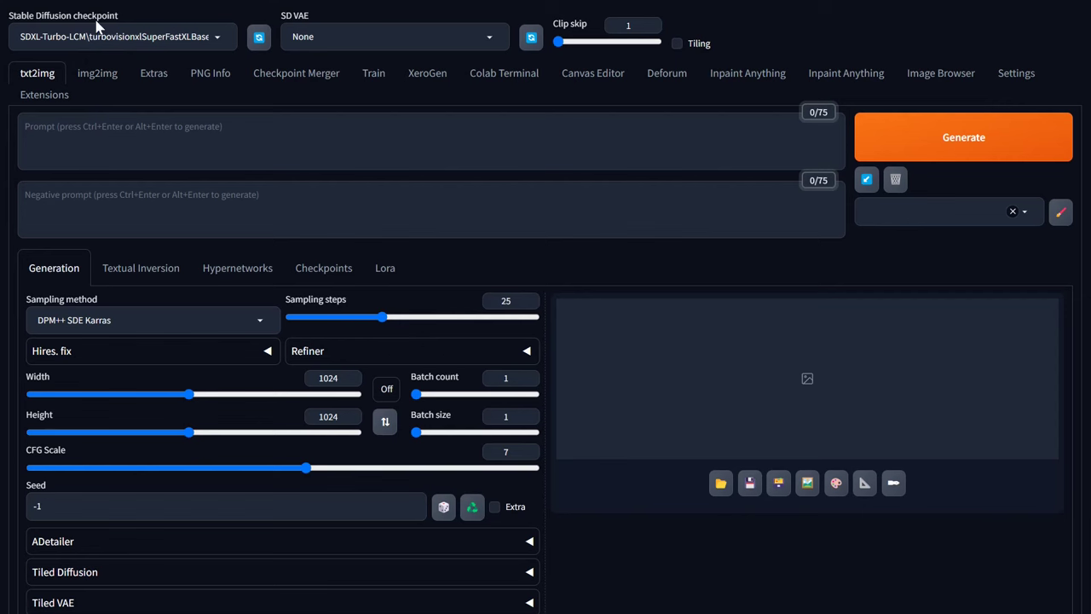
{"action": "left_click", "coordinate": [119, 37]}
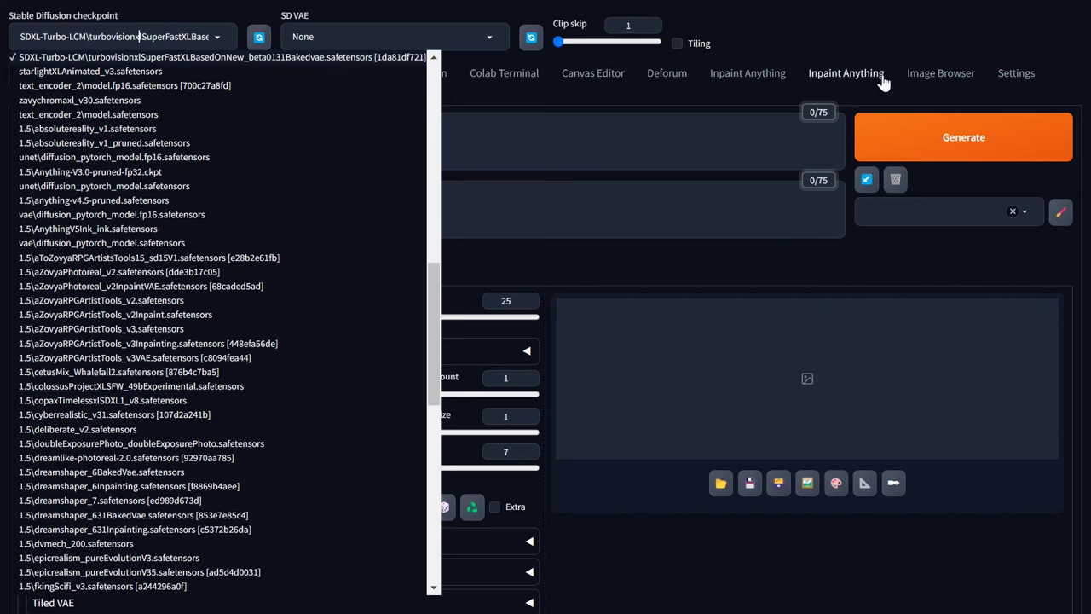
{"action": "left_click", "coordinate": [851, 32]}
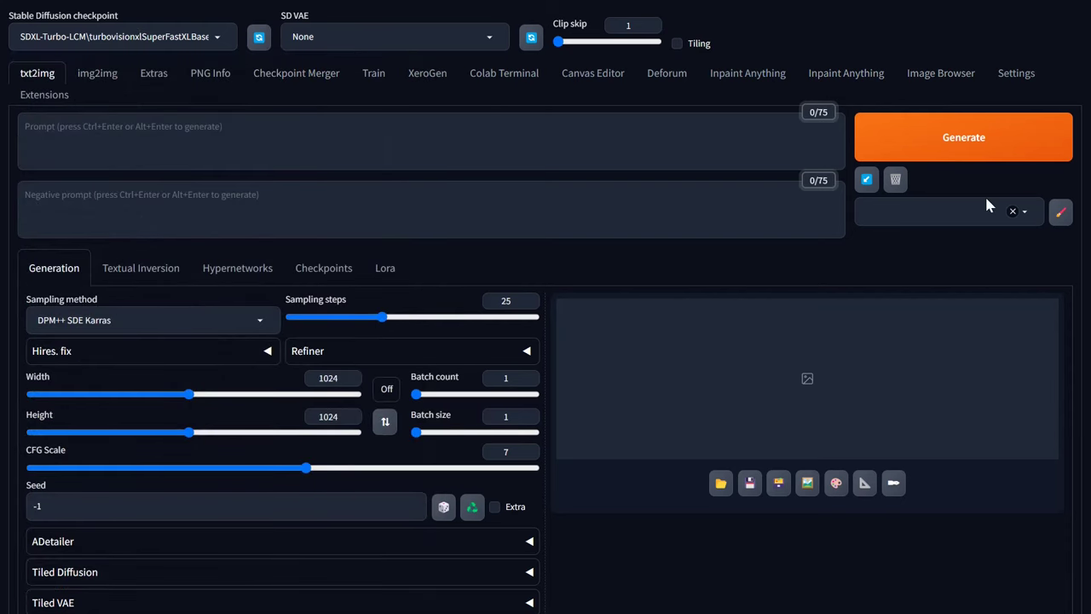
Apply the saved style "1-N: SDXL 1.0 Negative" to the generation
{"action": "left_click", "coordinate": [938, 211]}
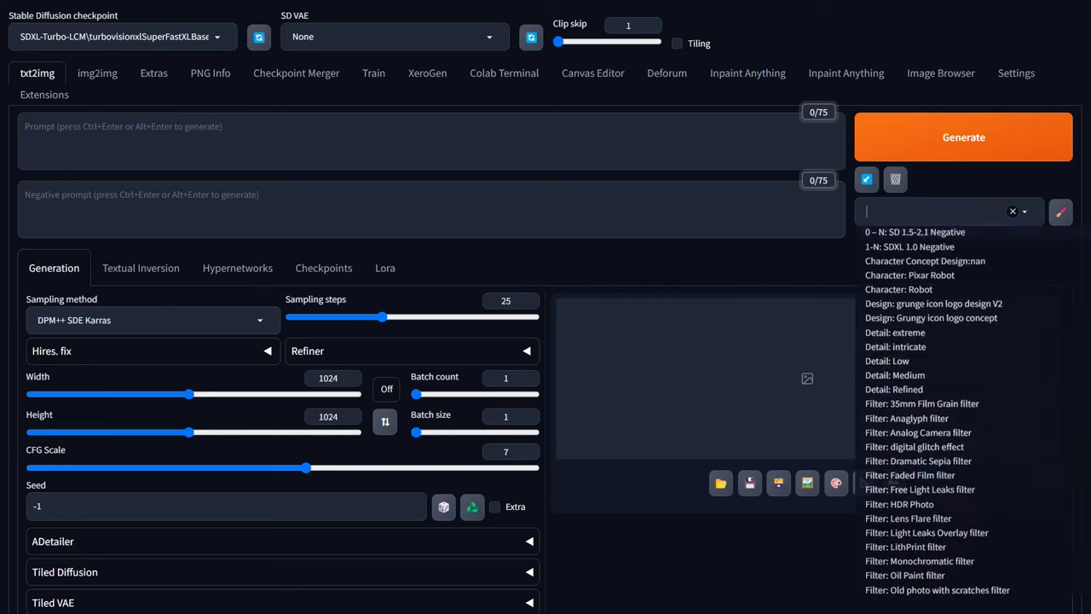
{"action": "left_click", "coordinate": [895, 251]}
{"action": "left_click", "coordinate": [725, 246]}
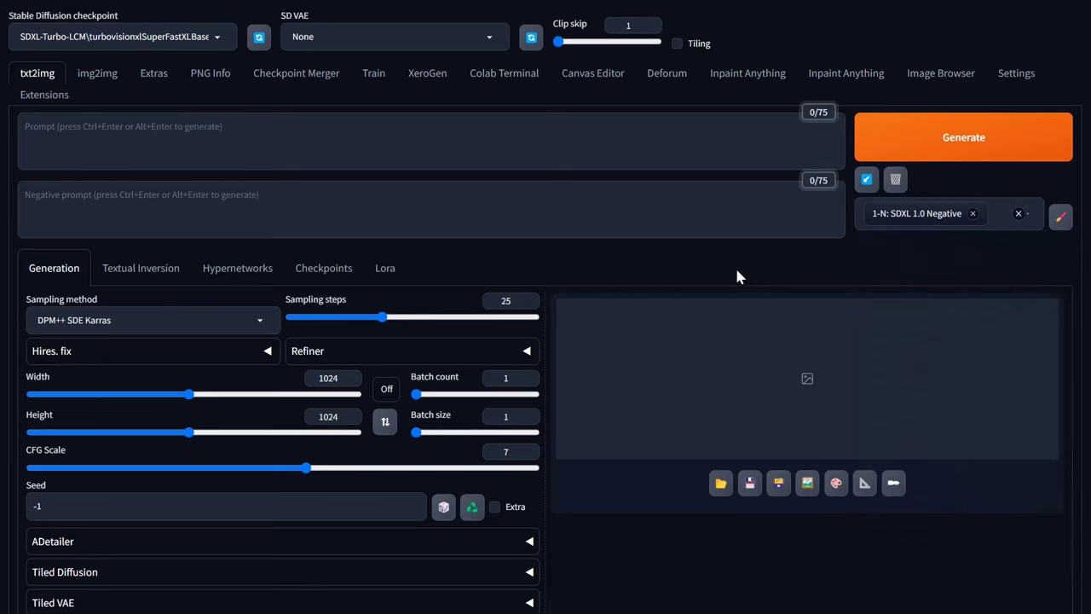
Set the Negative Prompt Weight to 0.55
{"action": "scroll", "coordinate": [571, 362], "scroll_direction": "down", "scroll_amount": 3}
{"action": "left_click", "coordinate": [249, 432]}
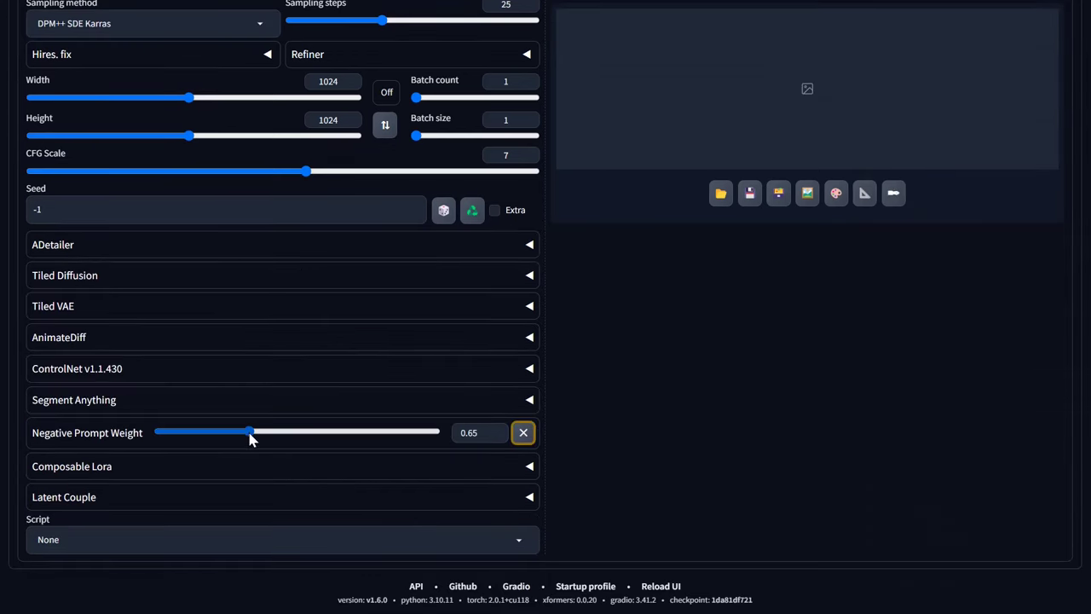
{"action": "scroll", "coordinate": [665, 357], "scroll_direction": "up", "scroll_amount": 3}
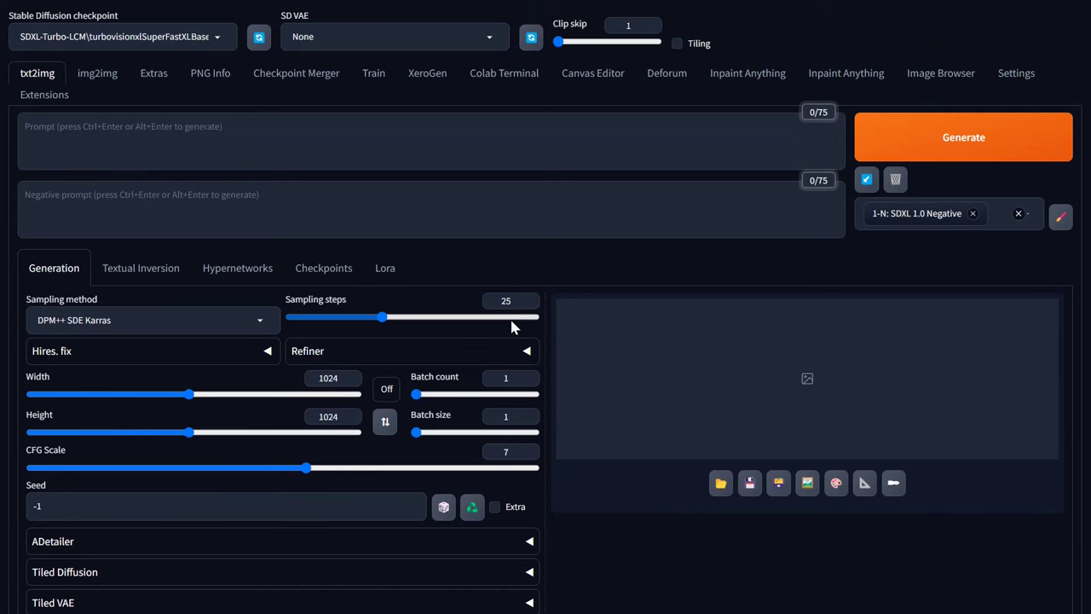
Add the saved style "Style: Character sheet cartoon multiple angles" alongside the negative style
{"action": "left_click", "coordinate": [993, 213]}
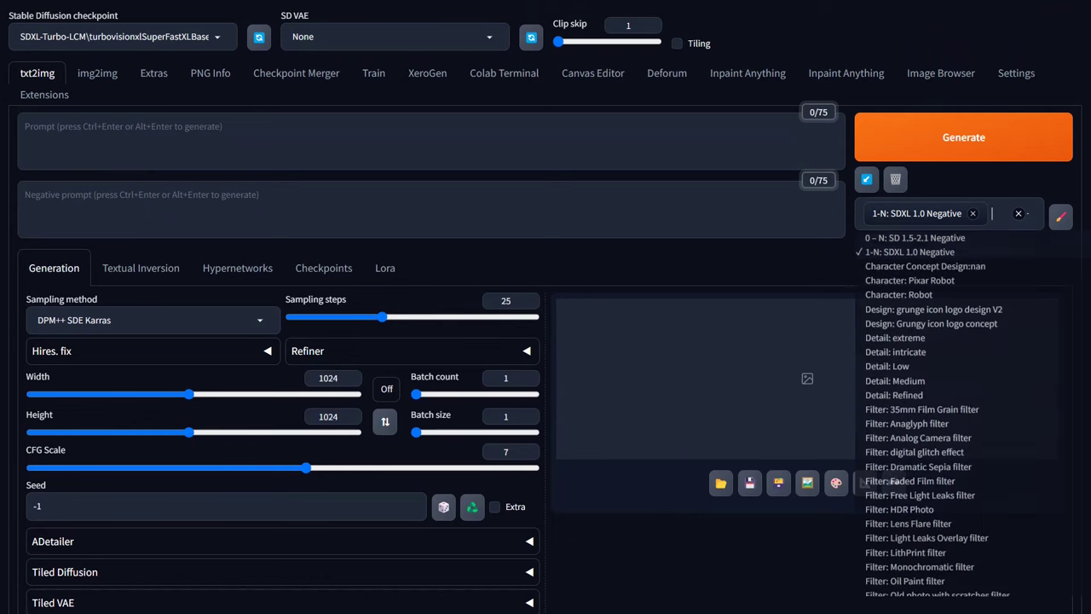
{"action": "scroll", "coordinate": [937, 375], "scroll_direction": "down", "scroll_amount": 10}
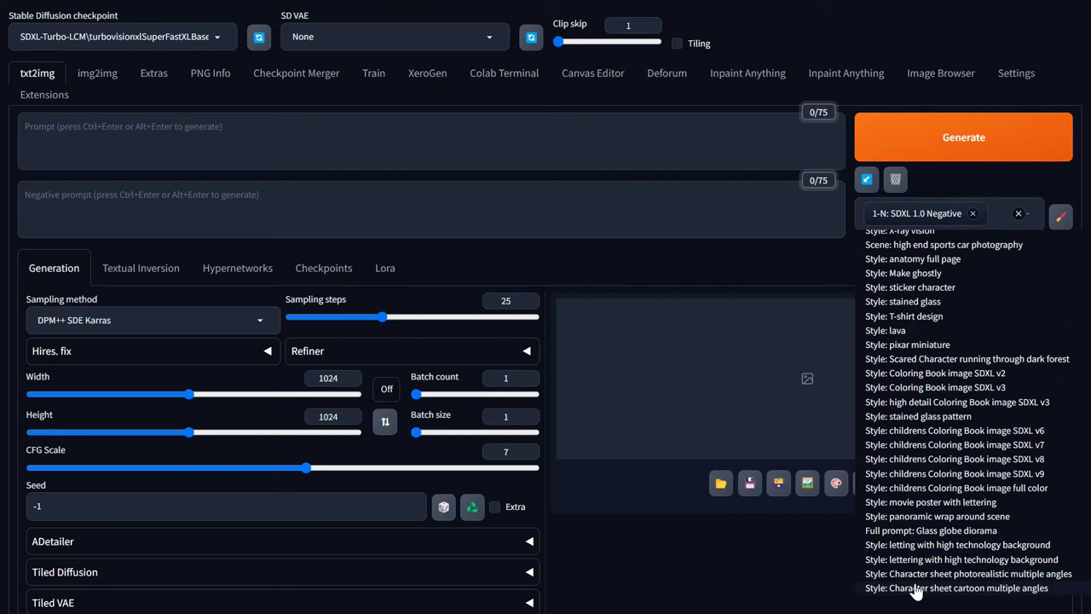
{"action": "left_click", "coordinate": [999, 590]}
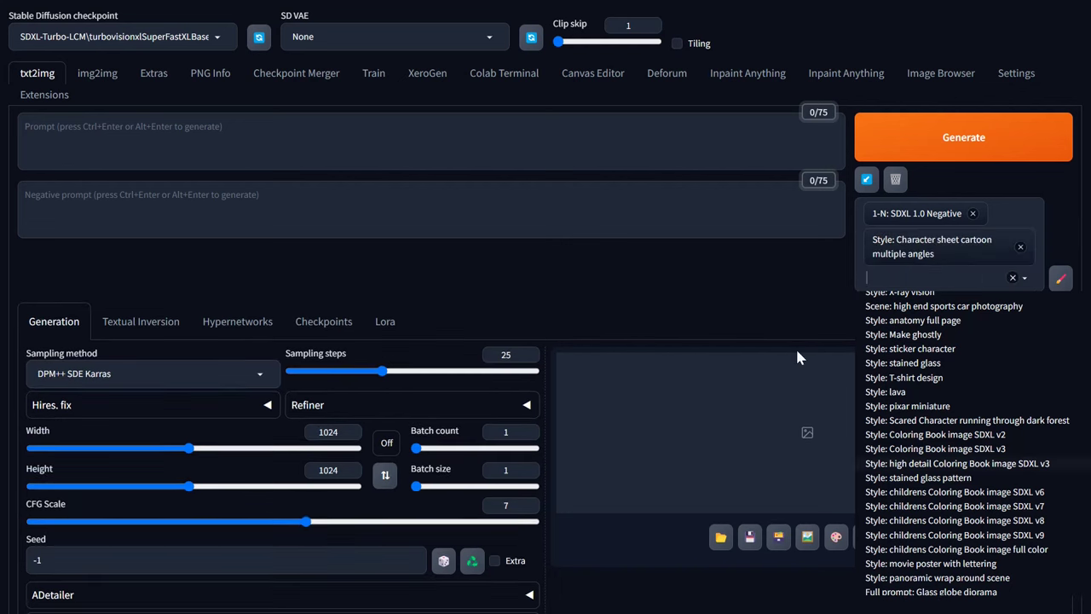
{"action": "left_click", "coordinate": [521, 335]}
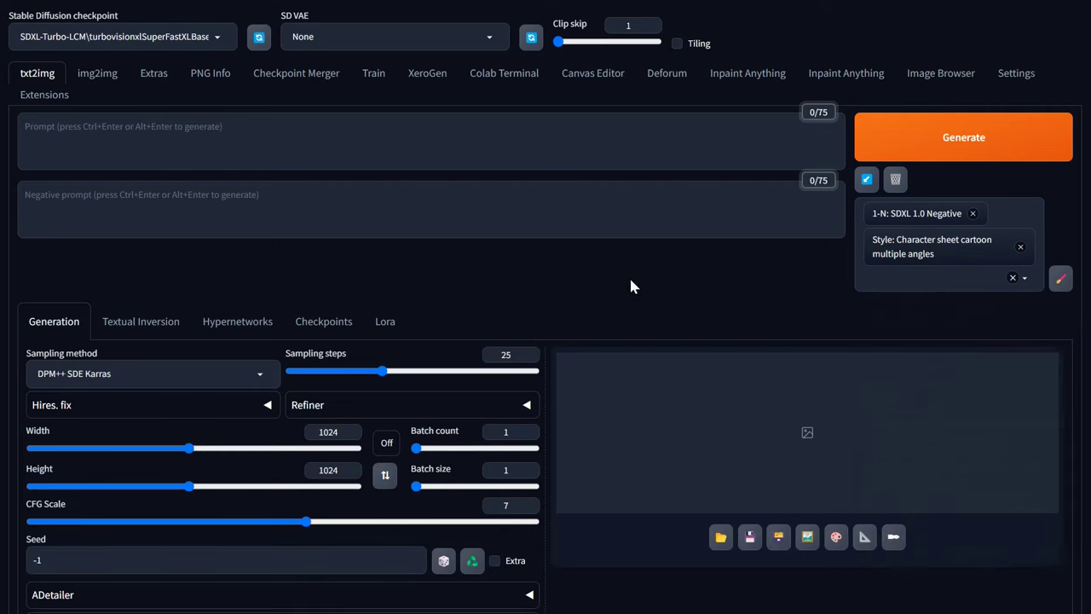
Review the prompt text stored in "Style: Character sheet cartoon multiple angles" in the styles editor
{"action": "left_click", "coordinate": [1061, 281]}
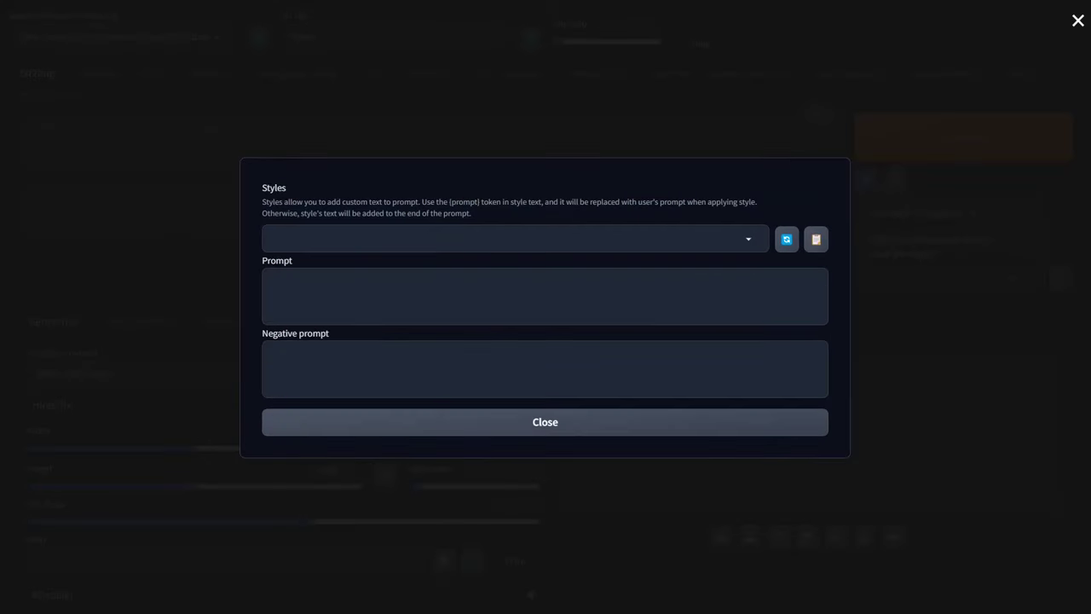
{"action": "left_click", "coordinate": [419, 239]}
{"action": "scroll", "coordinate": [419, 317], "scroll_direction": "down", "scroll_amount": 10}
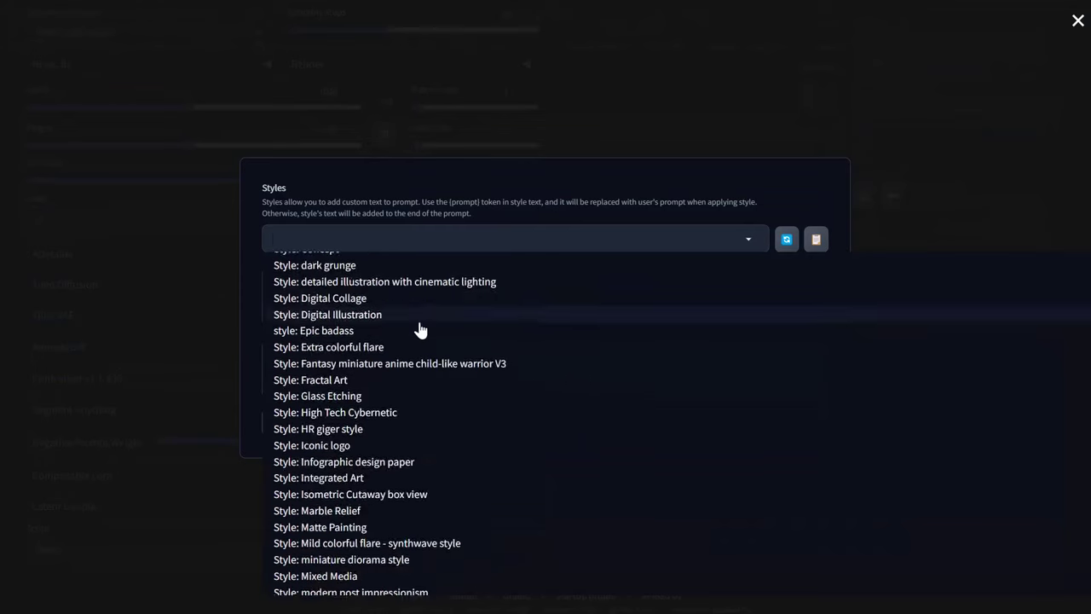
{"action": "scroll", "coordinate": [420, 330], "scroll_direction": "down", "scroll_amount": 15}
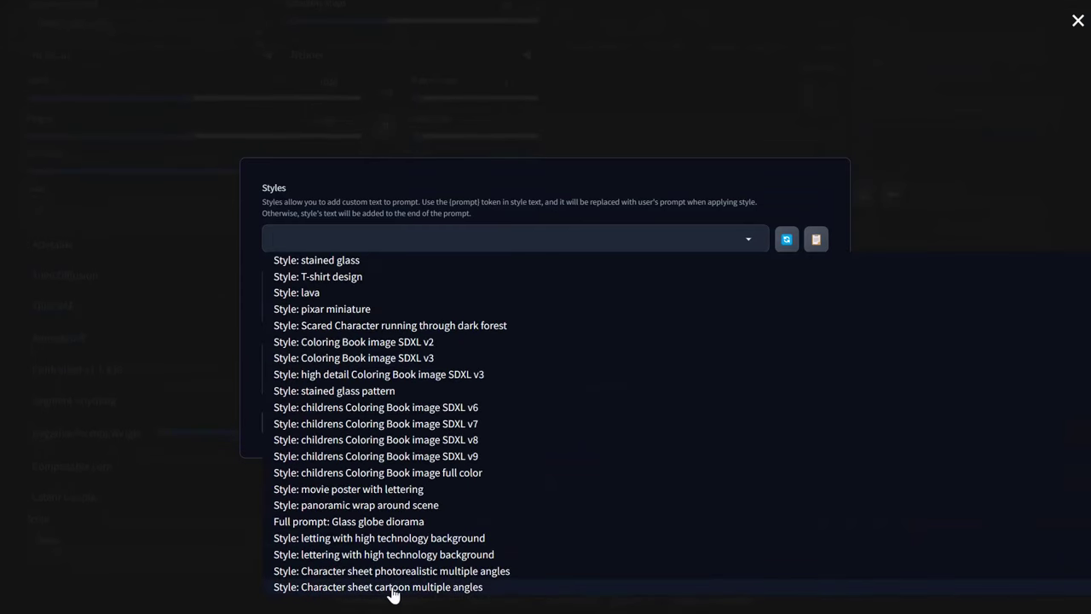
{"action": "key", "text": "Escape"}
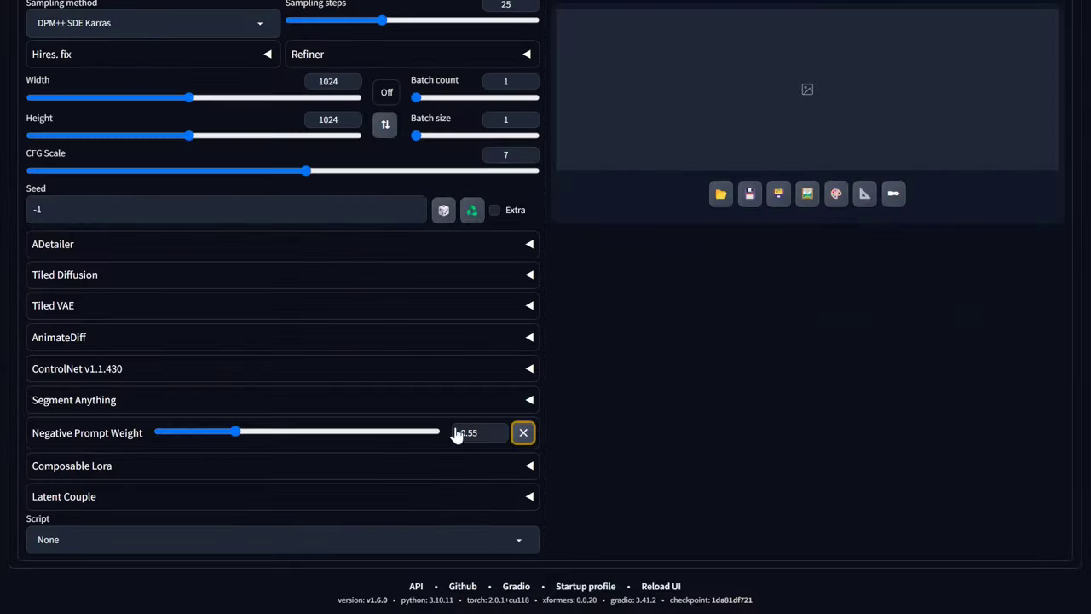
{"action": "scroll", "coordinate": [984, 286], "scroll_direction": "up", "scroll_amount": 5}
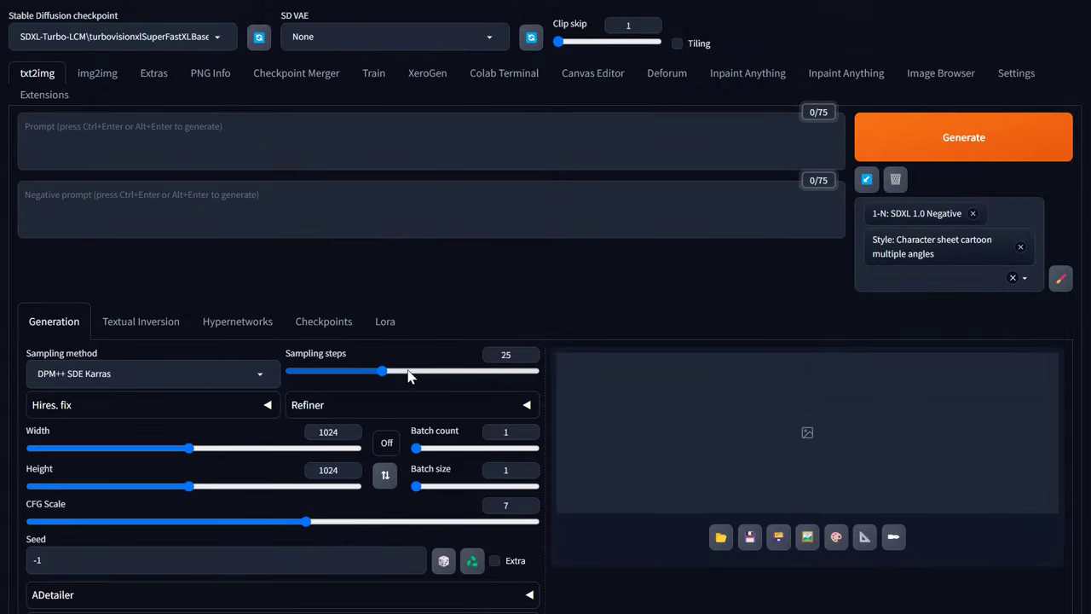
{"action": "left_click", "coordinate": [1060, 278]}
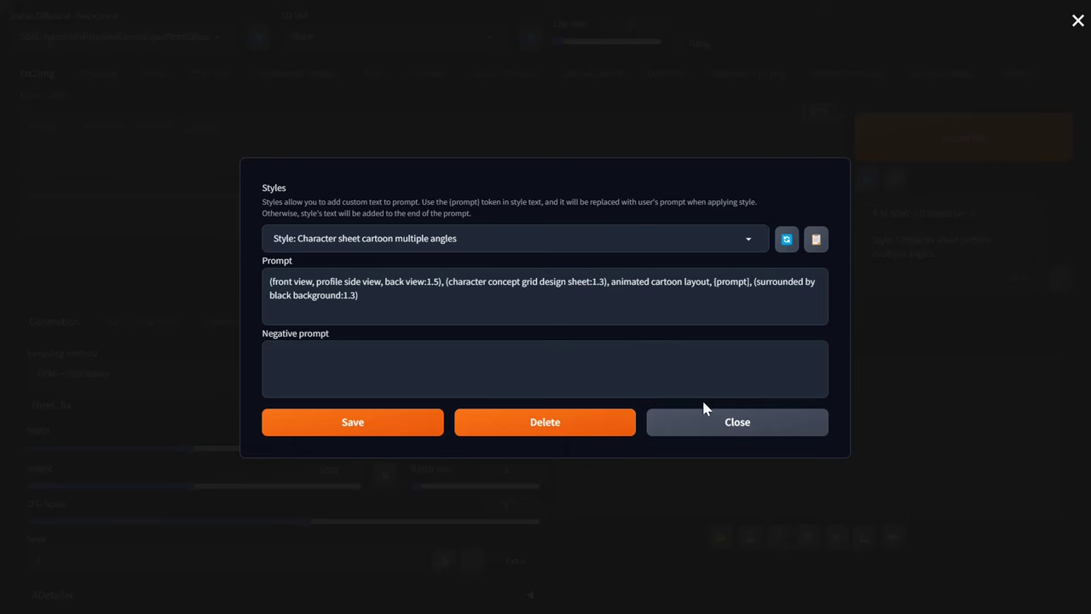
{"action": "left_click", "coordinate": [750, 434]}
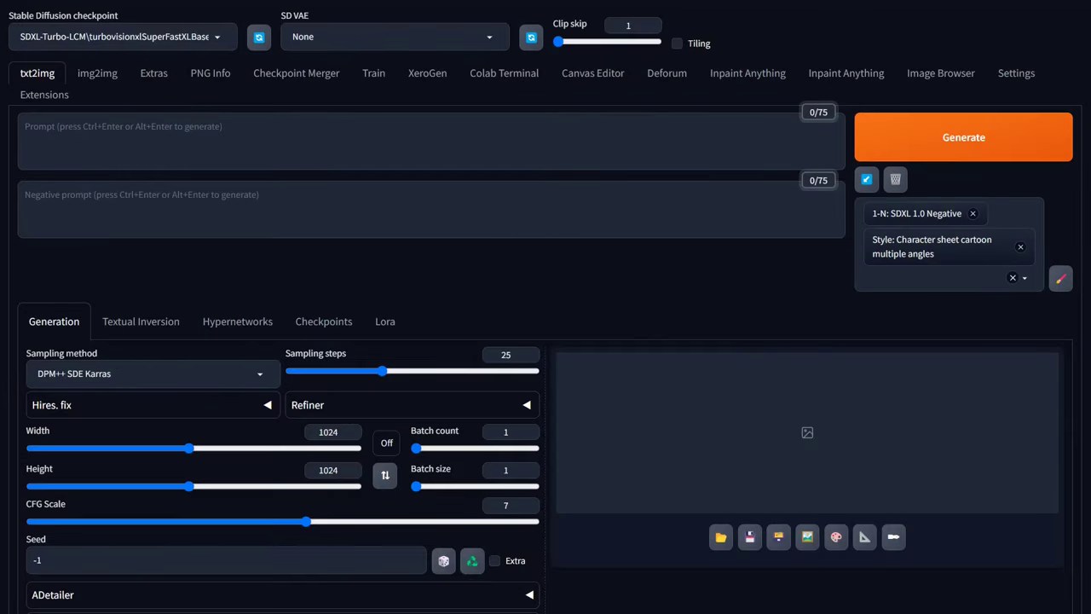
Review the prompt text stored in "Style: Character sheet photorealistic multiple angles" in the styles editor, then close the editor
{"action": "left_click", "coordinate": [1061, 280]}
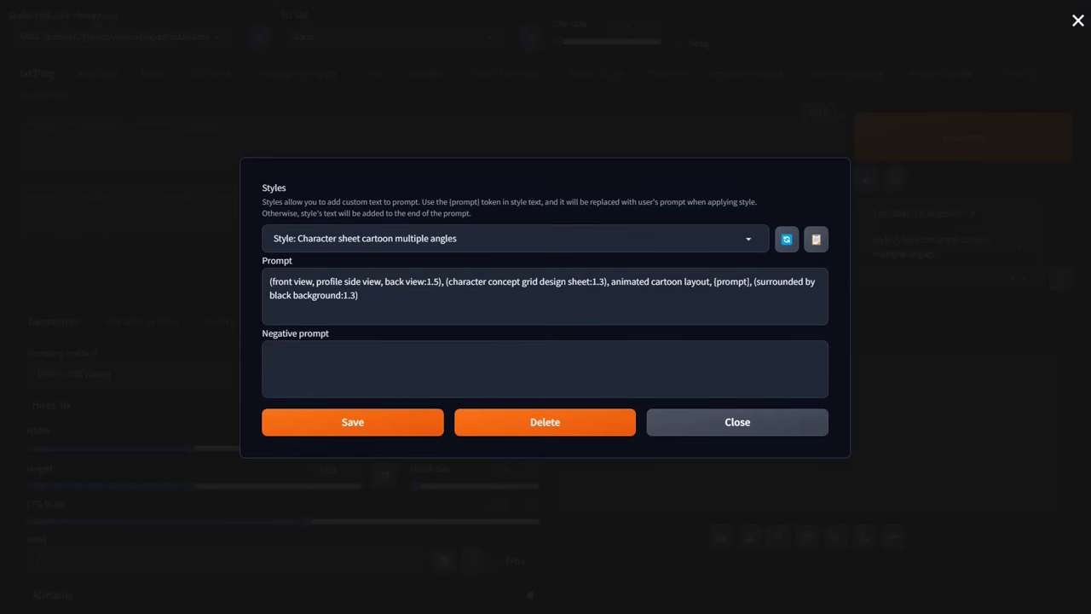
{"action": "left_click", "coordinate": [749, 241]}
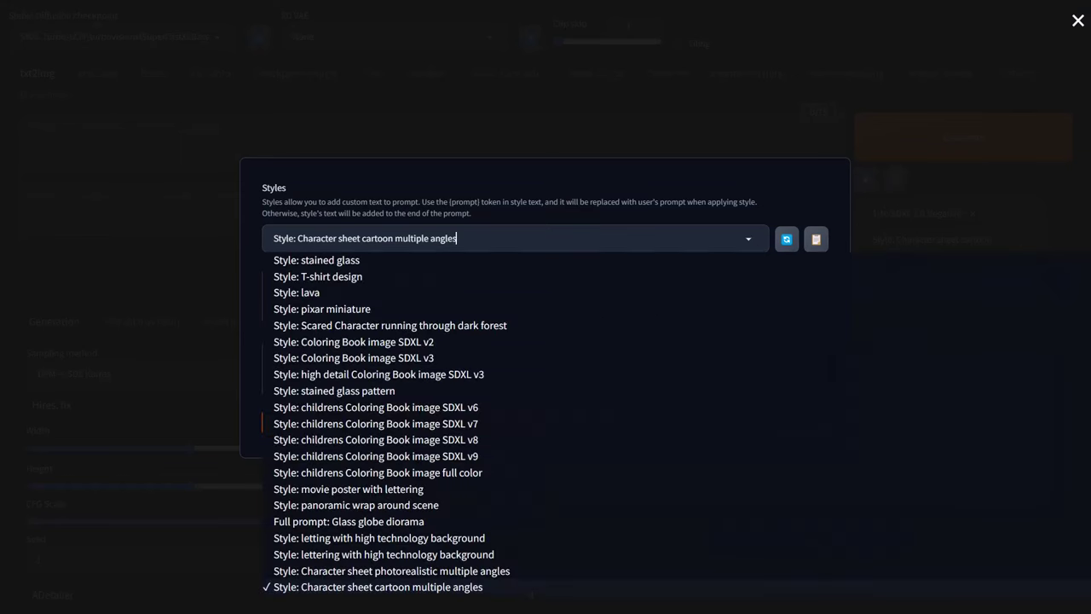
{"action": "left_click", "coordinate": [429, 586]}
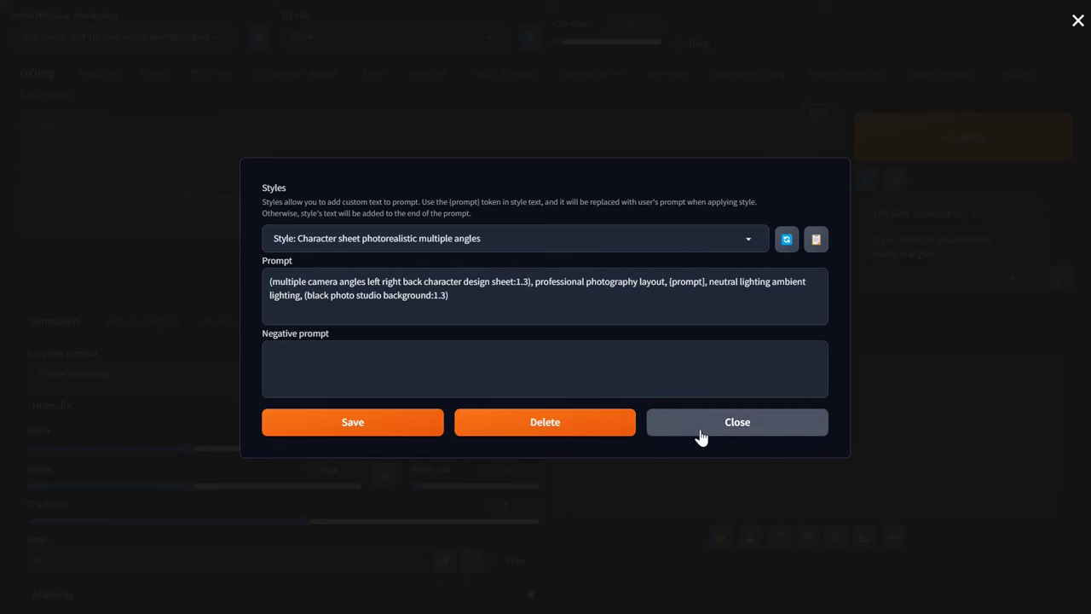
{"action": "left_click", "coordinate": [738, 423]}
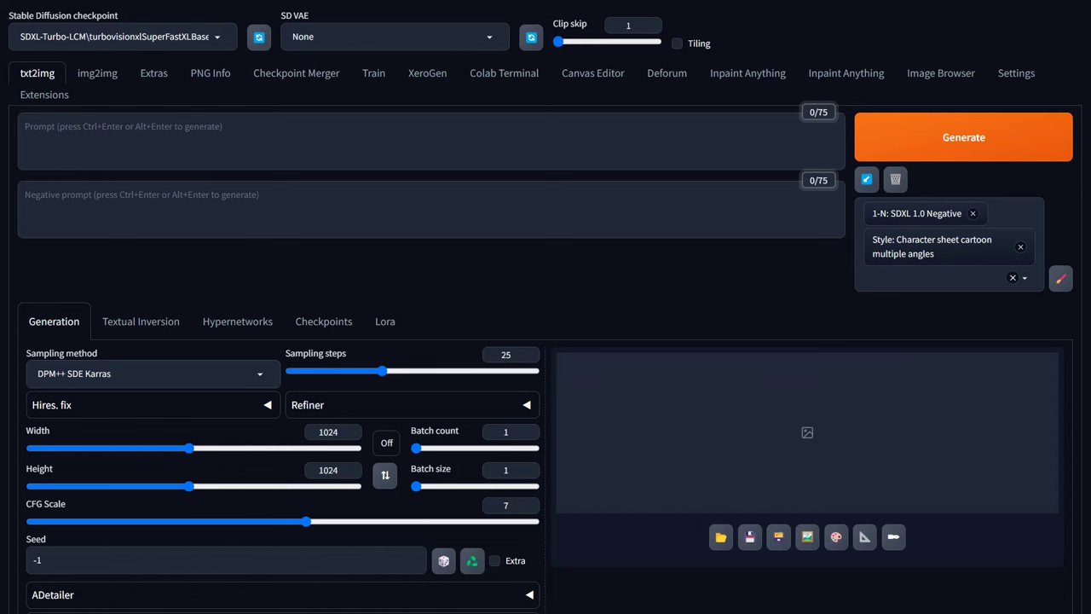
Enter the prompt "12 year-old boy with sandy blonde hair and a leather jacket"
{"action": "left_click", "coordinate": [26, 126]}
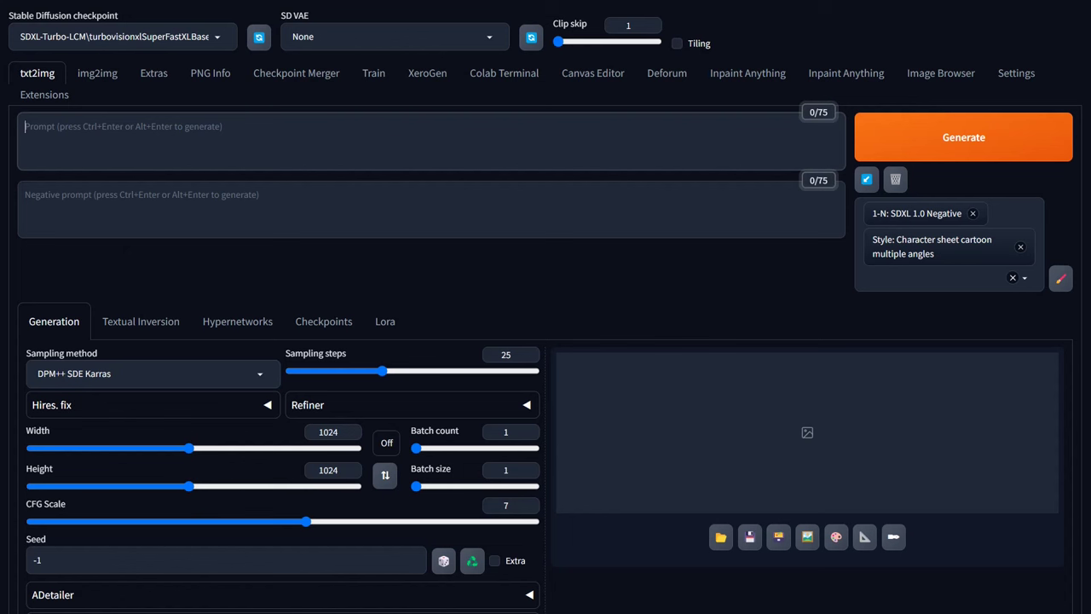
{"action": "type", "text": "12 year"}
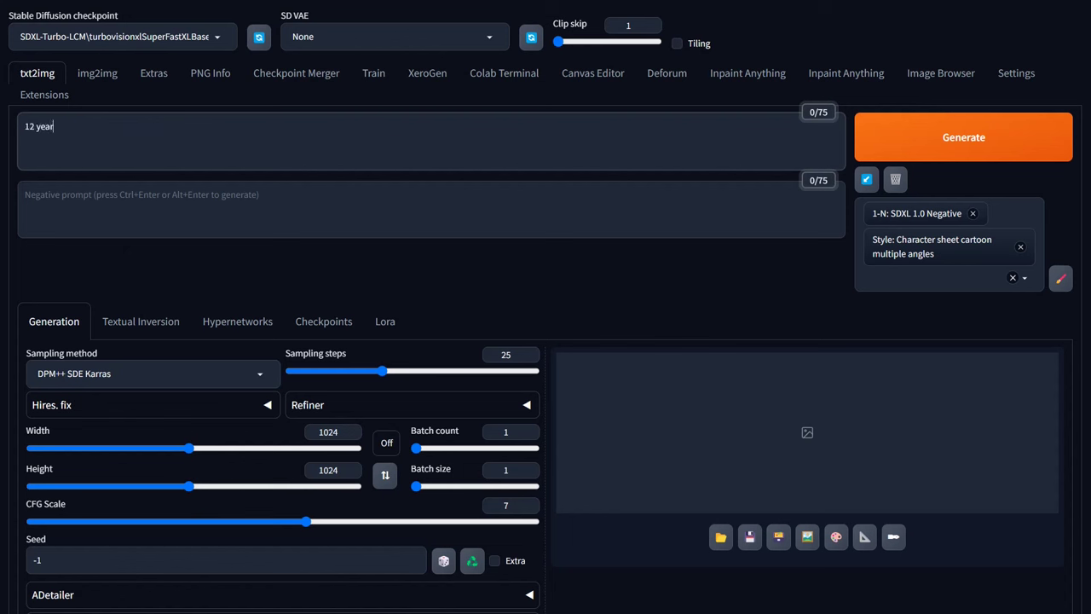
{"action": "type", "text": "-old boy with"}
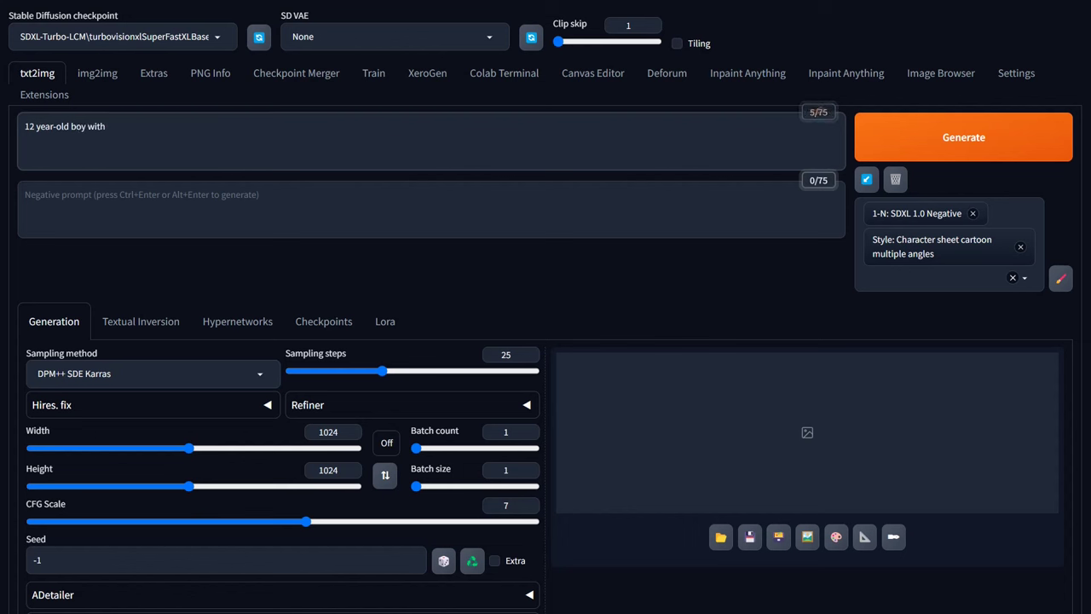
{"action": "type", "text": " sandy blon"}
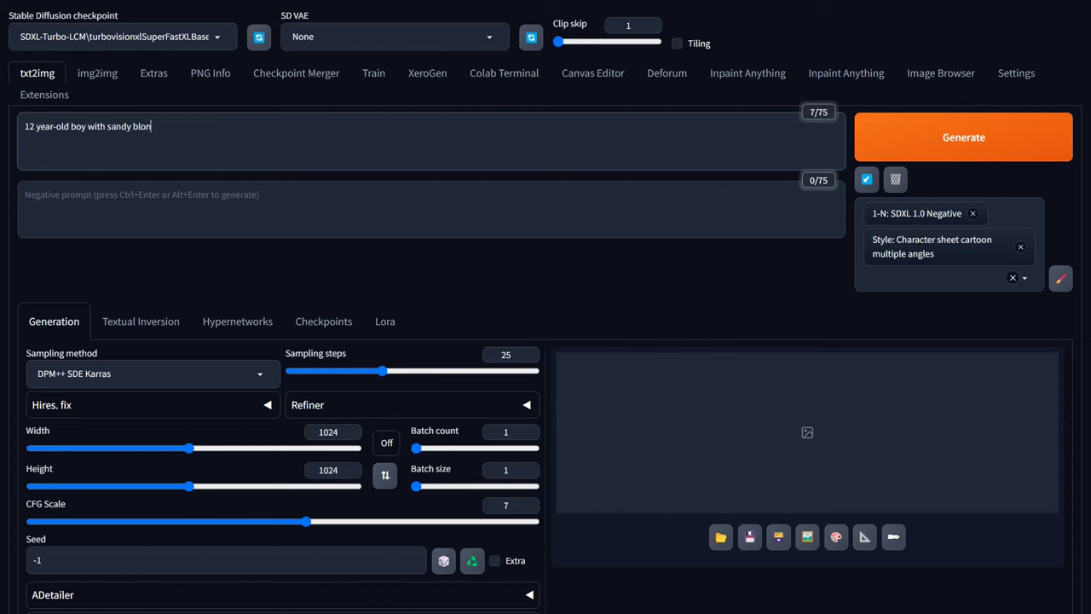
{"action": "type", "text": "de hair and a leather jacket"}
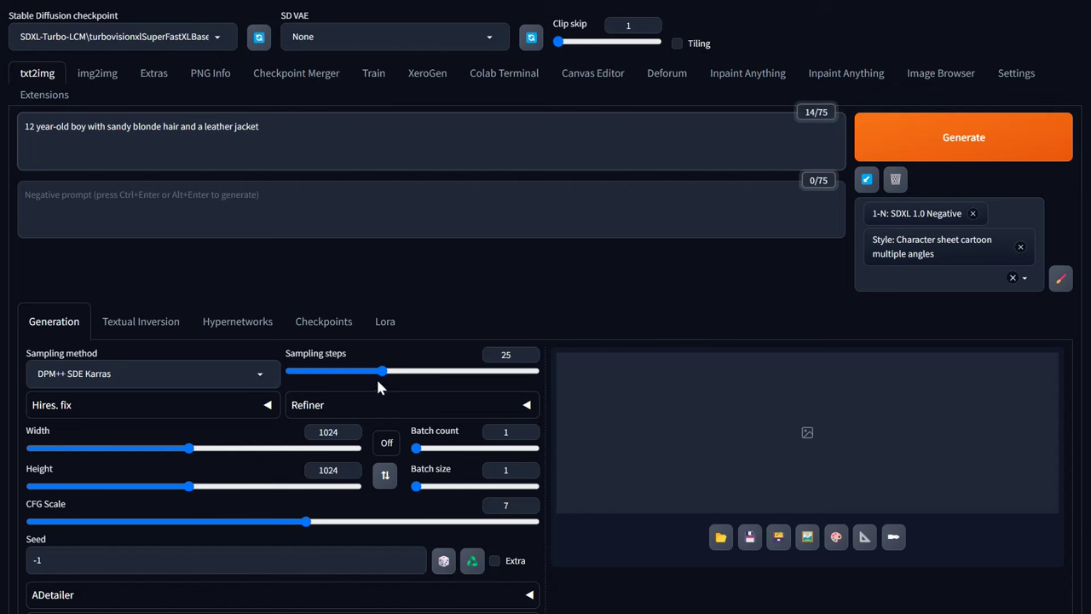
Set the sampling method to Euler a and the sampling steps to 6
{"action": "left_click", "coordinate": [263, 378]}
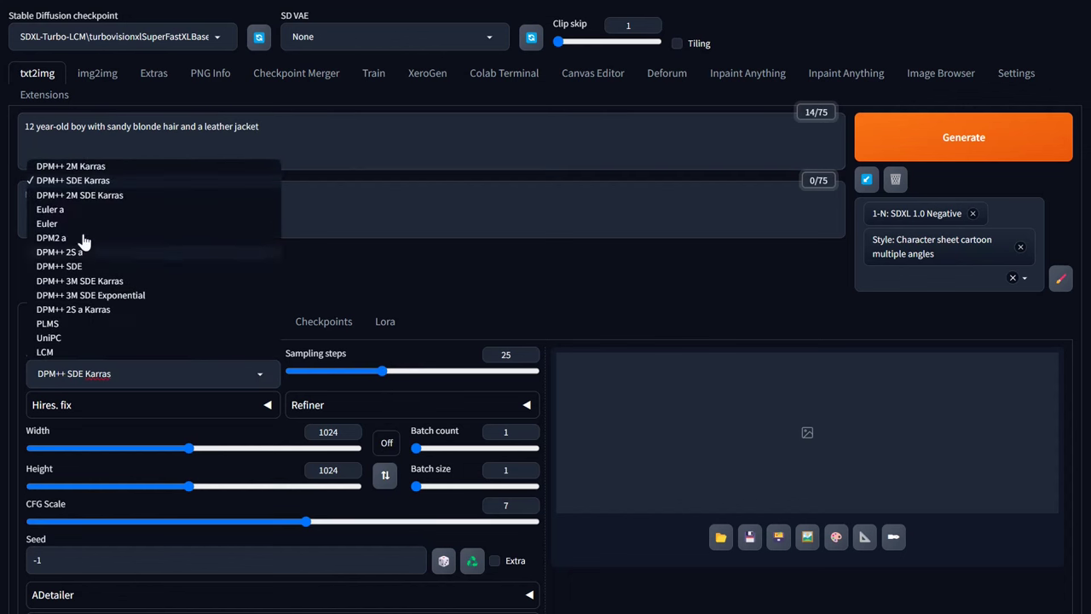
{"action": "left_click", "coordinate": [68, 211]}
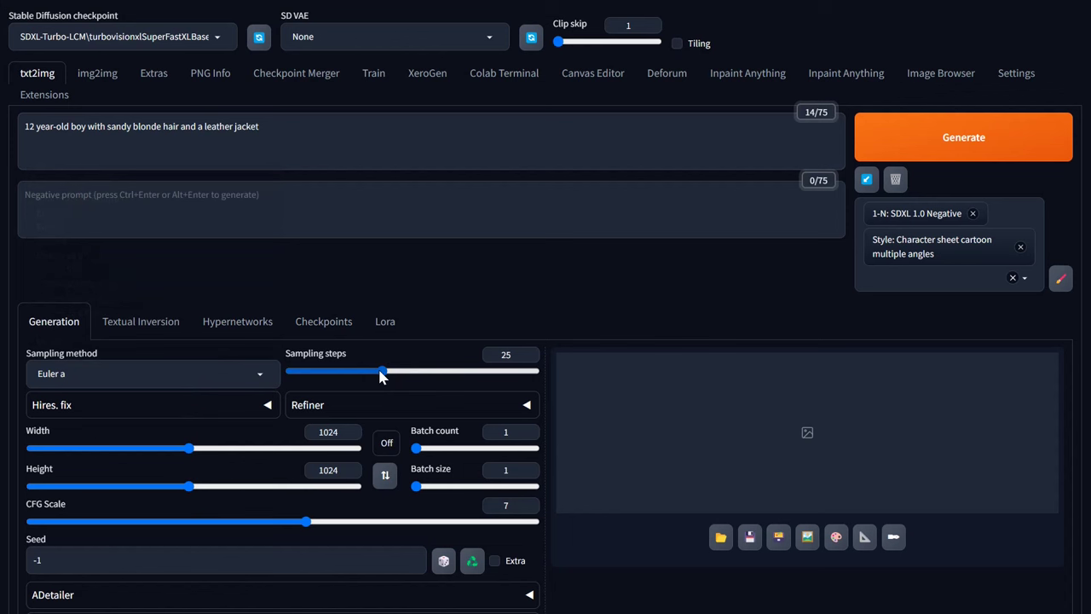
{"action": "left_click_drag", "start_coordinate": [380, 371], "coordinate": [300, 380]}
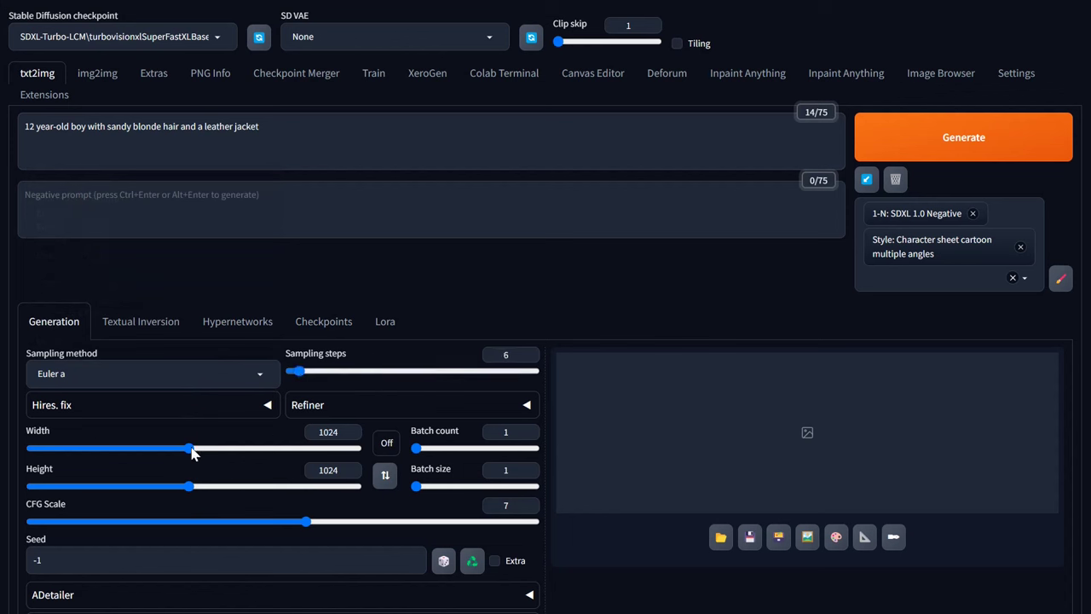
Set the CFG Scale to 2.5 and choose the 16:9 aspect ratio for a 1024 by 576 image
{"action": "left_click_drag", "start_coordinate": [305, 522], "coordinate": [64, 532]}
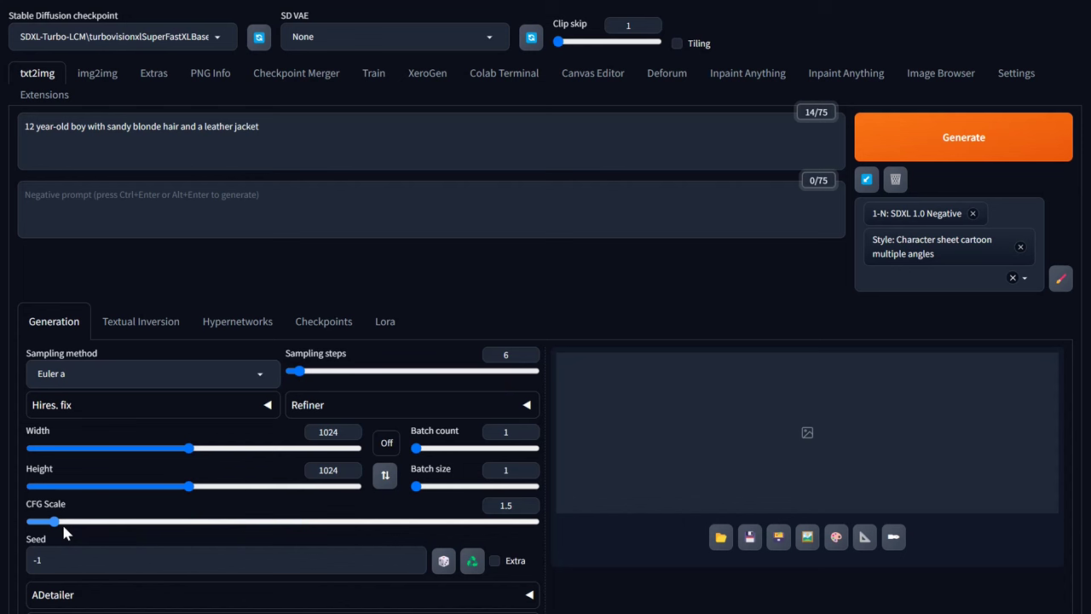
{"action": "left_click_drag", "start_coordinate": [66, 532], "coordinate": [91, 526]}
{"action": "left_click", "coordinate": [386, 442]}
{"action": "left_click", "coordinate": [394, 533]}
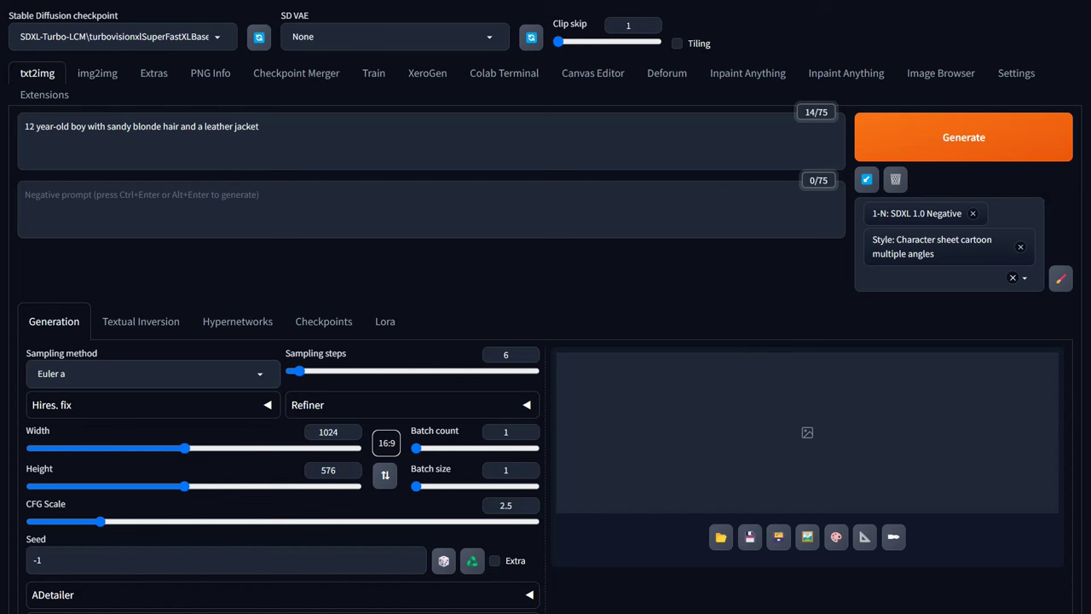
Generate the cartoon character sheet and examine the resulting image's views and generation details
{"action": "left_click", "coordinate": [899, 155]}
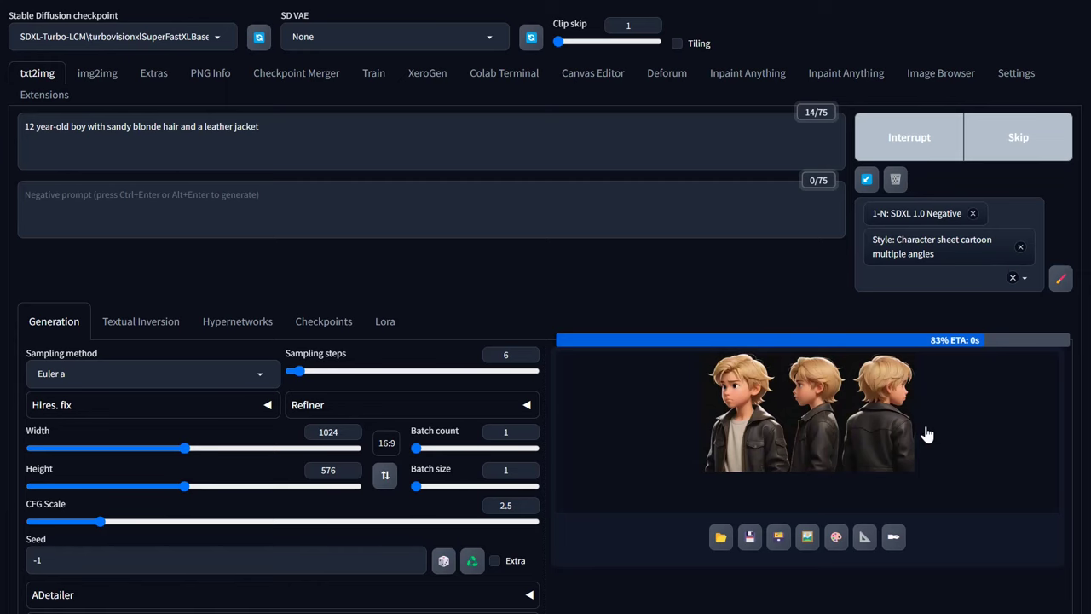
{"action": "scroll", "coordinate": [818, 429], "scroll_direction": "down", "scroll_amount": 4}
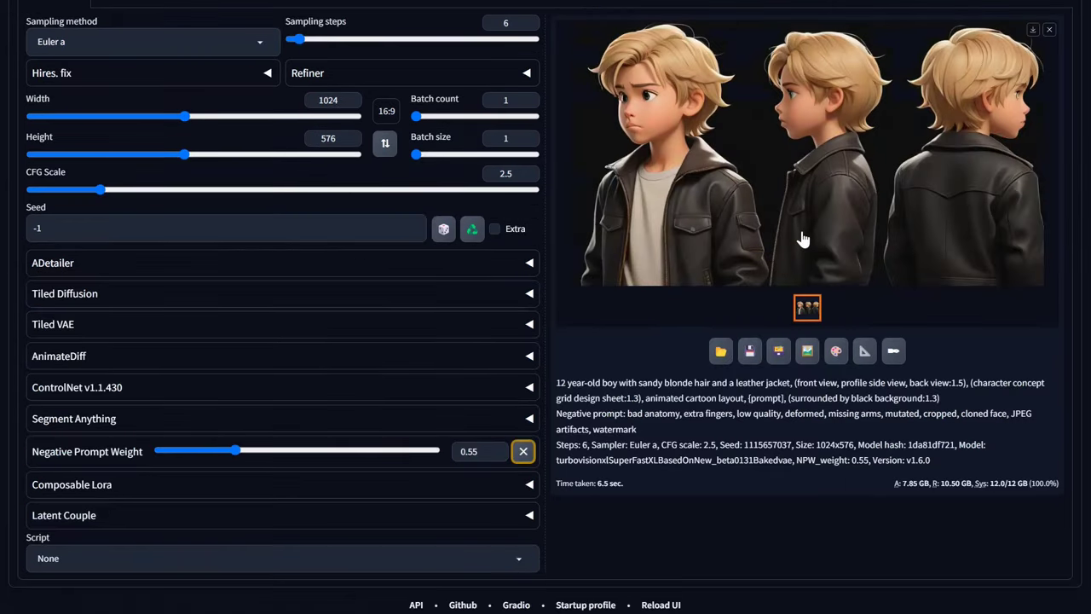
{"action": "scroll", "coordinate": [801, 238], "scroll_direction": "up", "scroll_amount": 1}
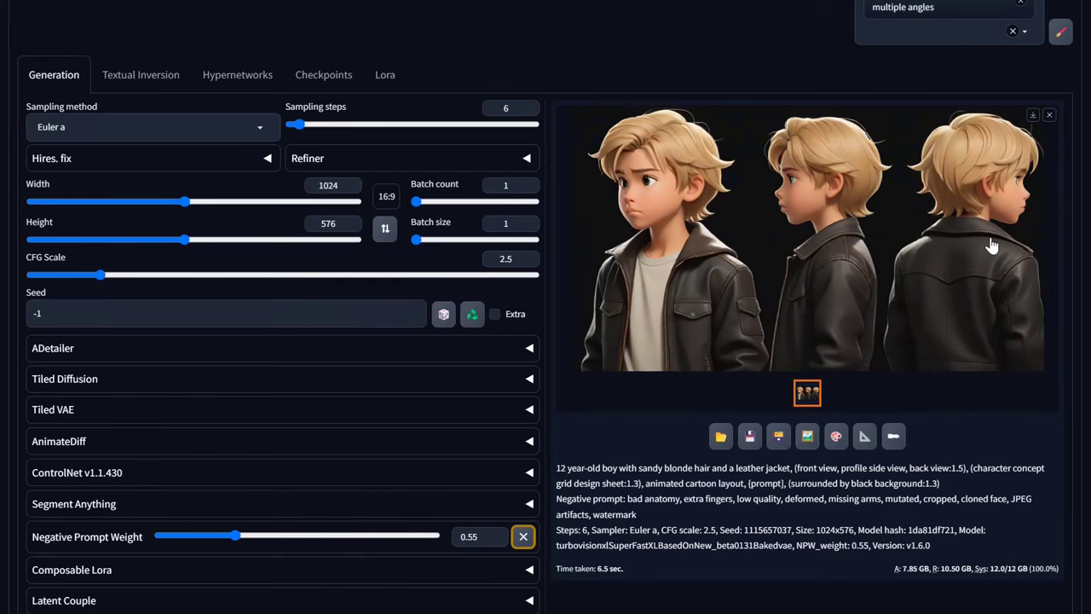
{"action": "scroll", "coordinate": [610, 332], "scroll_direction": "up", "scroll_amount": 3}
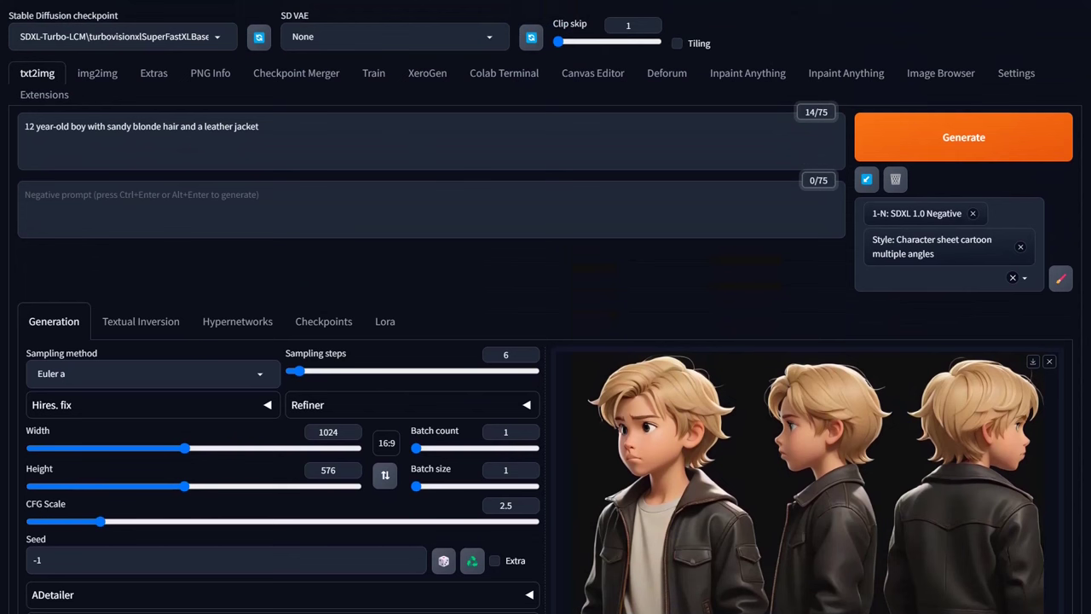
Extend the prompt with "wearing hiking boots standing", correcting the misspelled word "hicking"
{"action": "left_click", "coordinate": [259, 126]}
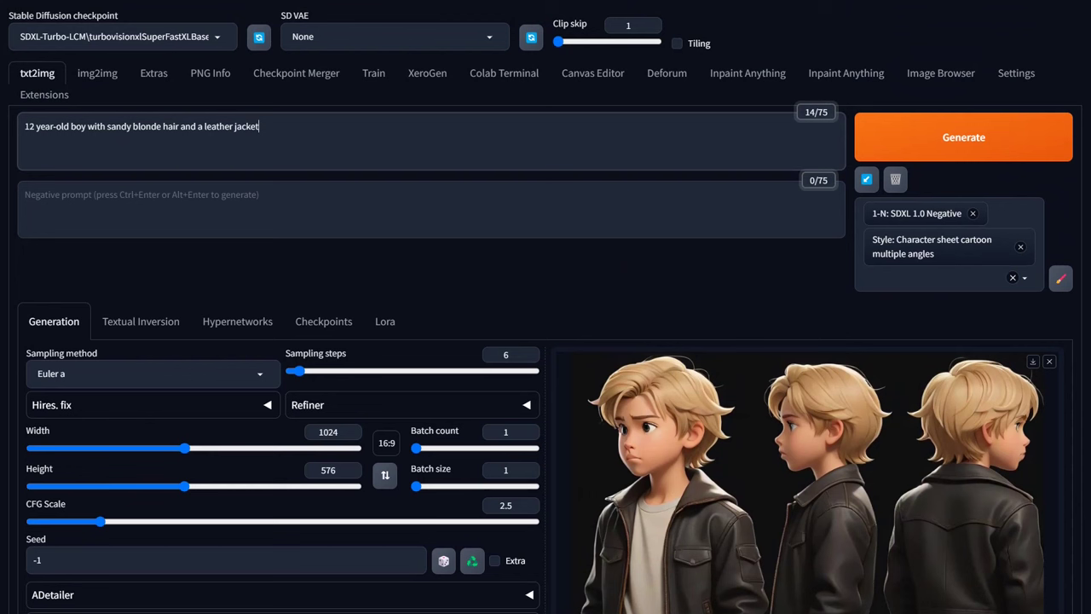
{"action": "type", "text": "aring hicking boots st"}
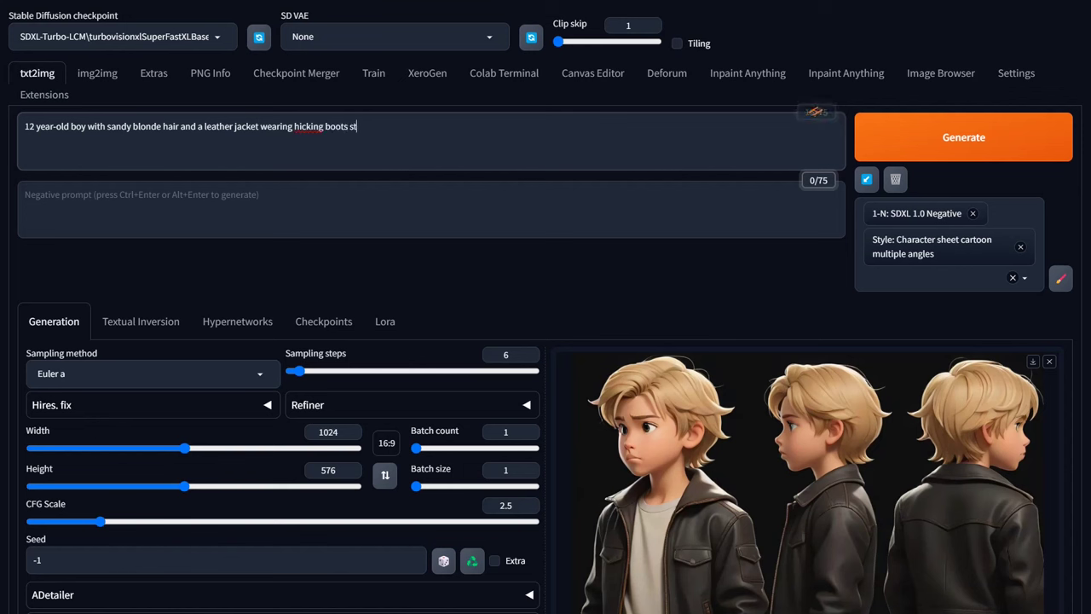
{"action": "type", "text": "anding"}
{"action": "right_click", "coordinate": [308, 127]}
{"action": "left_click", "coordinate": [235, 126]}
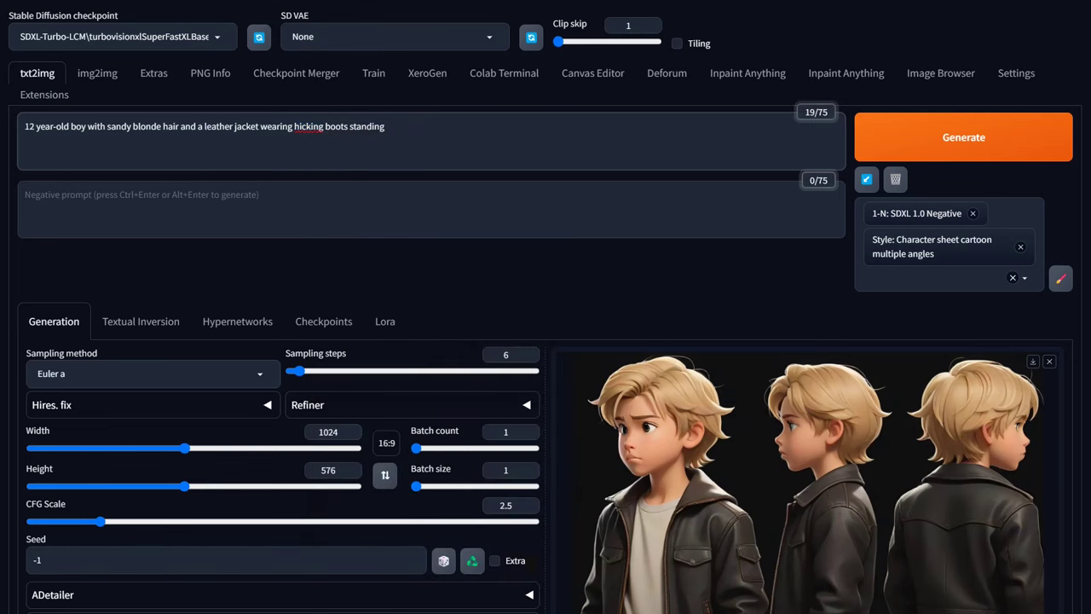
{"action": "key", "text": "Right"}
{"action": "key", "text": "Right"}
{"action": "key", "text": "Right"}
{"action": "key", "text": "Right"}
{"action": "key", "text": "Right"}
{"action": "key", "text": "Right"}
{"action": "key", "text": "Right"}
{"action": "key", "text": "Right"}
{"action": "key", "text": "Right"}
{"action": "key", "text": "Right"}
{"action": "key", "text": "Right"}
{"action": "key", "text": "Right"}
{"action": "key", "text": "BackSpace"}
Generate a new full-body character sheet from the extended prompt and view the image
{"action": "key", "text": "ctrl+Return"}
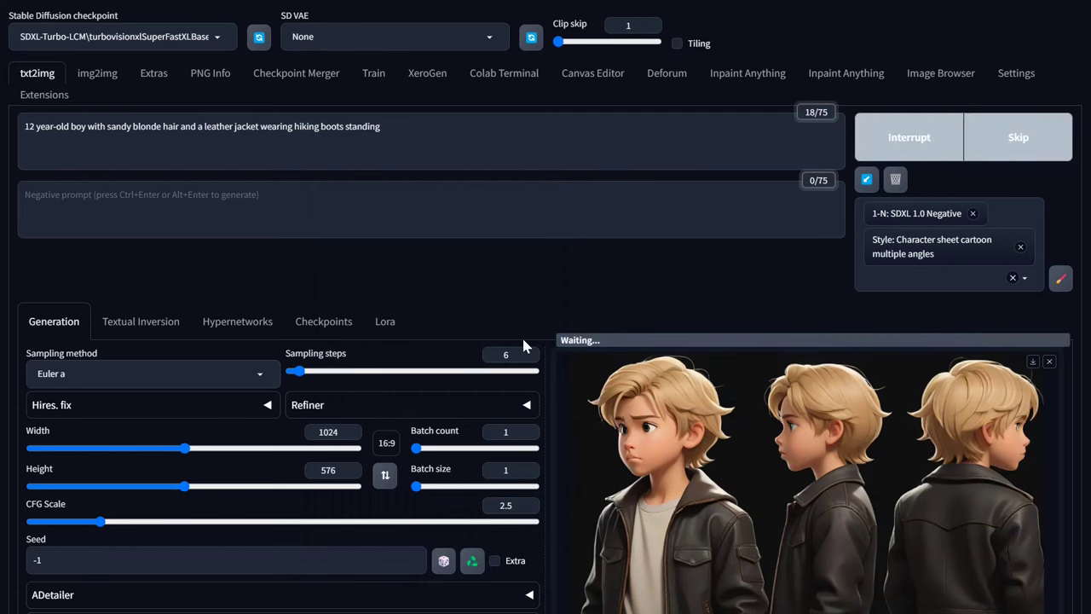
{"action": "scroll", "coordinate": [569, 336], "scroll_direction": "down", "scroll_amount": 2}
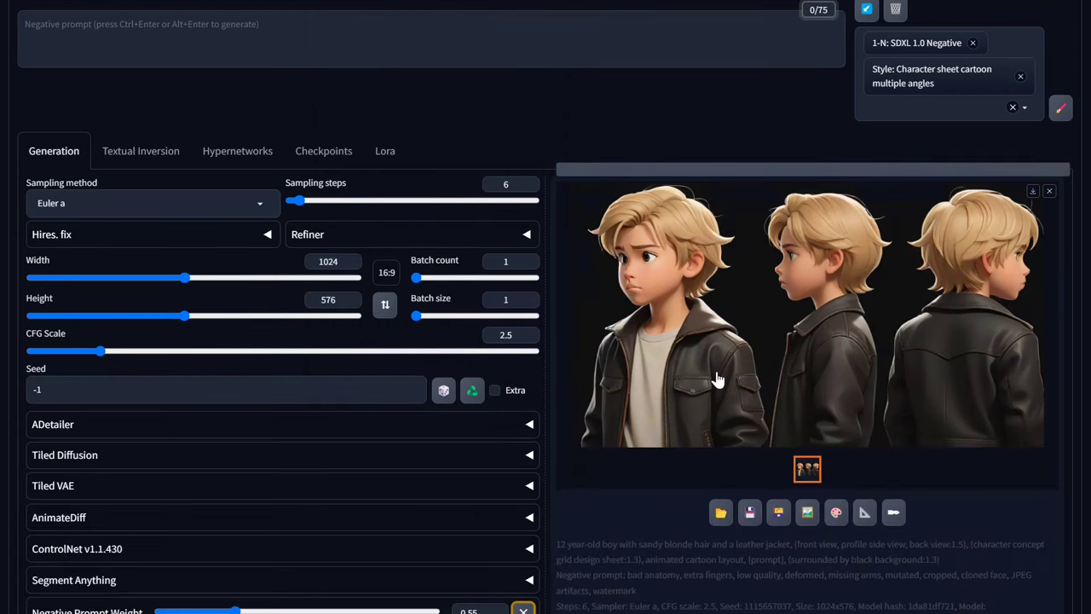
{"action": "key", "text": "ctrl+Return"}
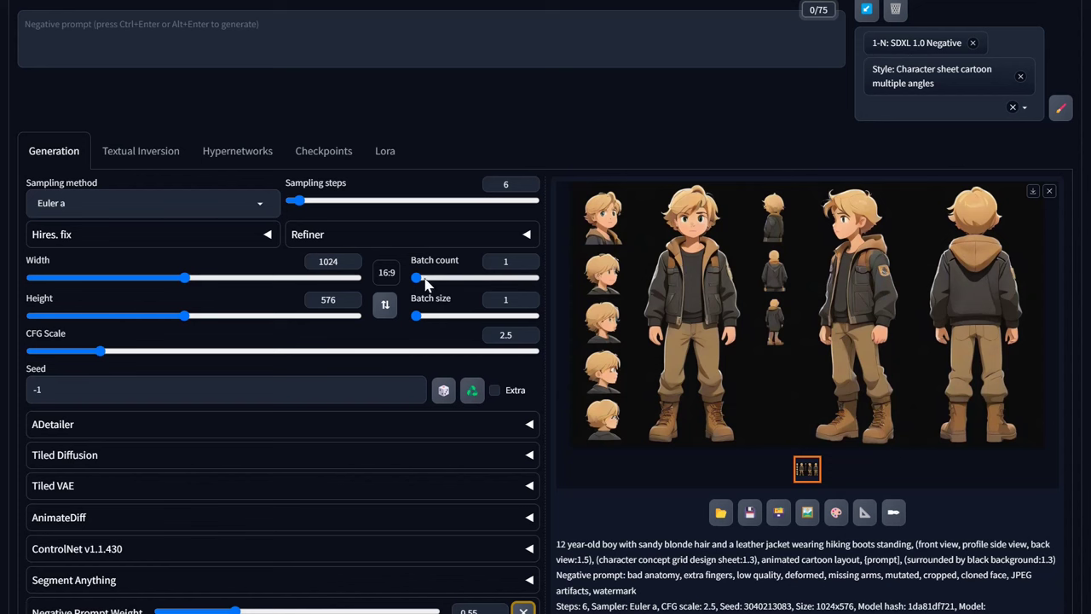
Generate the character sheet with a batch count of 6 and view the second and fifth individual sheets
{"action": "left_click_drag", "start_coordinate": [425, 278], "coordinate": [429, 278]}
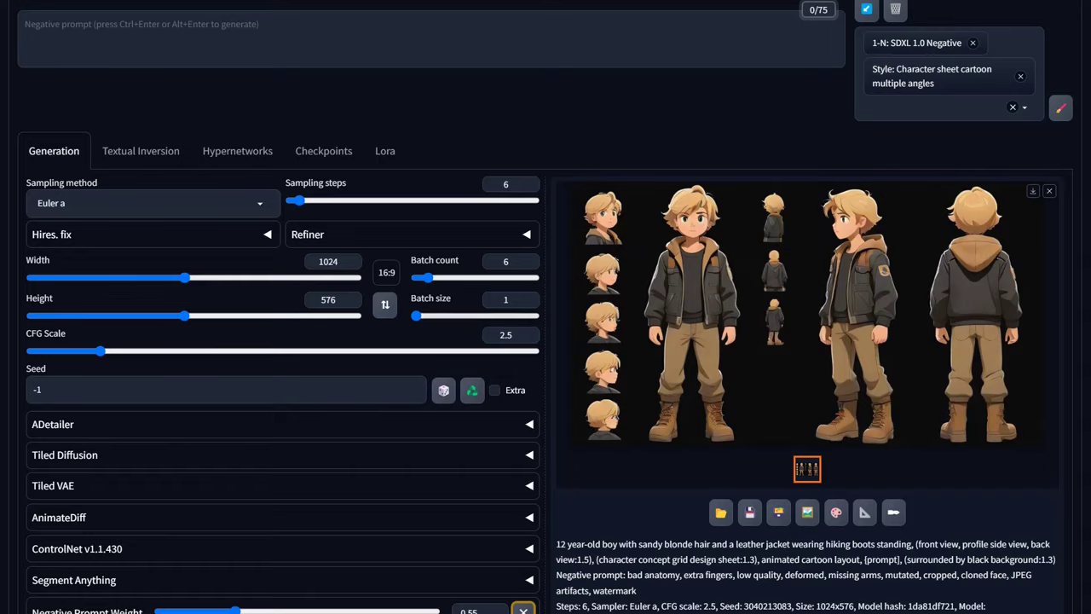
{"action": "scroll", "coordinate": [976, 149], "scroll_direction": "up", "scroll_amount": 2}
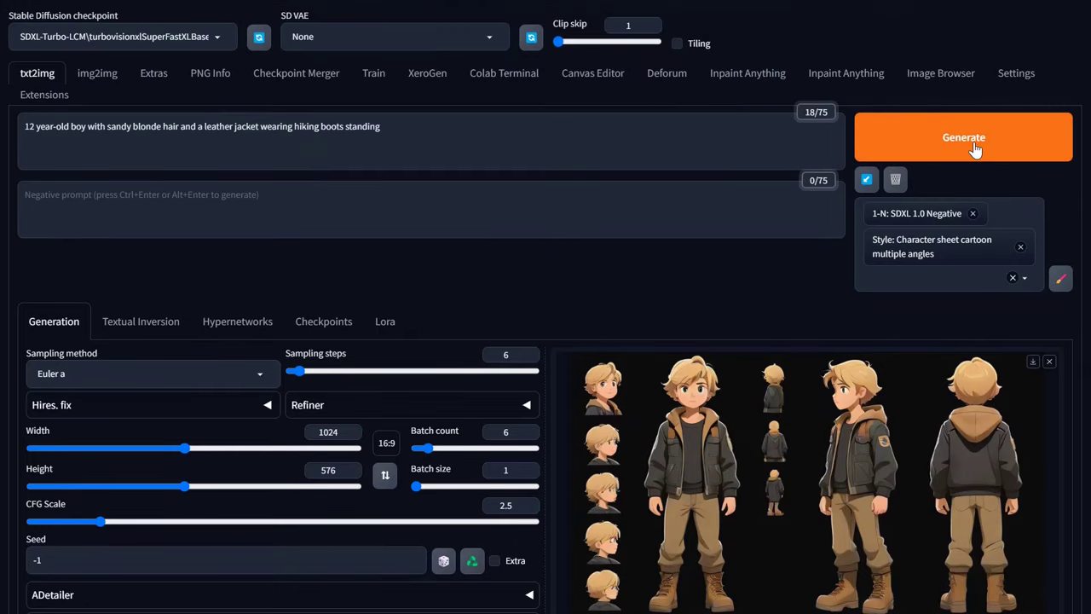
{"action": "scroll", "coordinate": [791, 482], "scroll_direction": "down", "scroll_amount": 1}
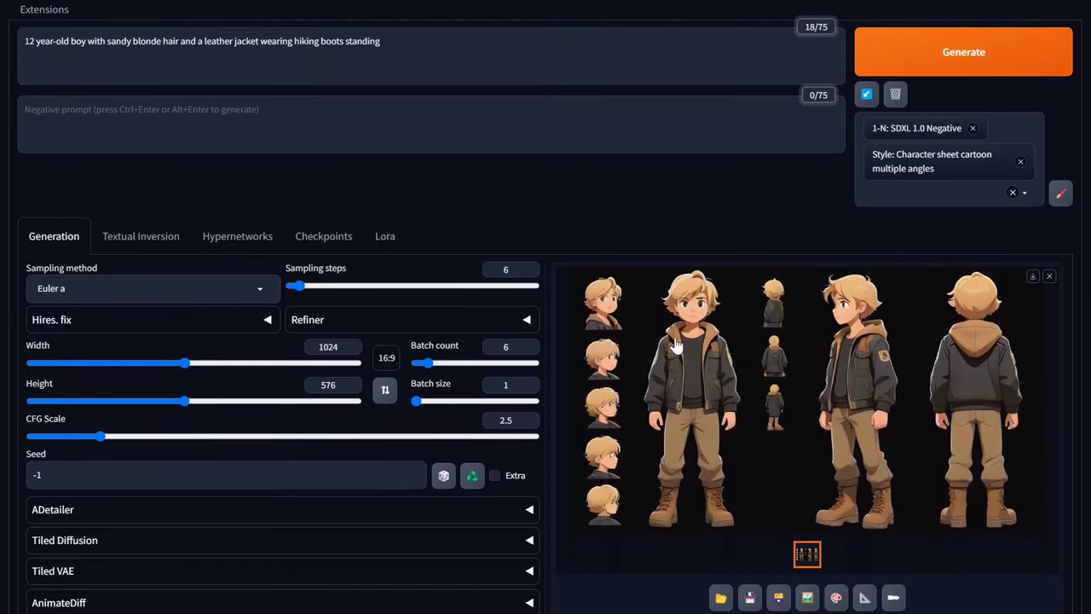
{"action": "left_click", "coordinate": [949, 66]}
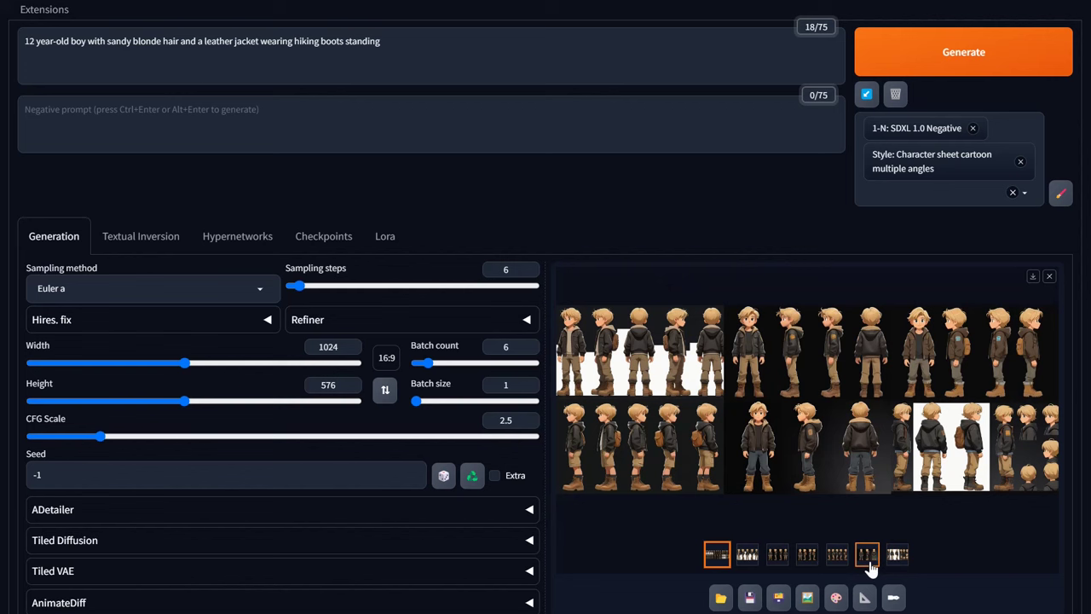
{"action": "left_click", "coordinate": [777, 558]}
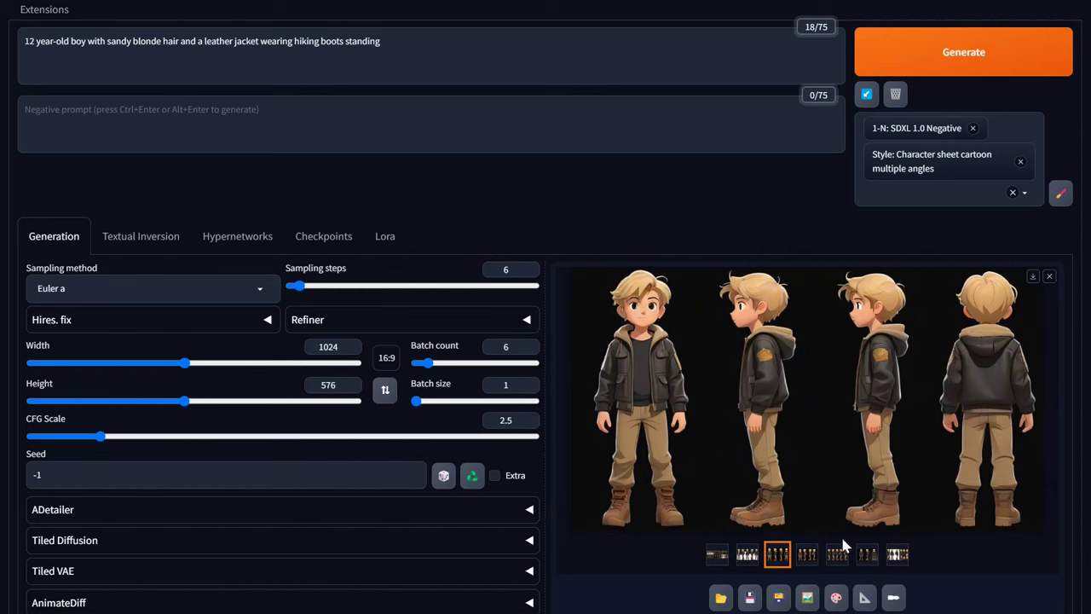
{"action": "left_click", "coordinate": [869, 554]}
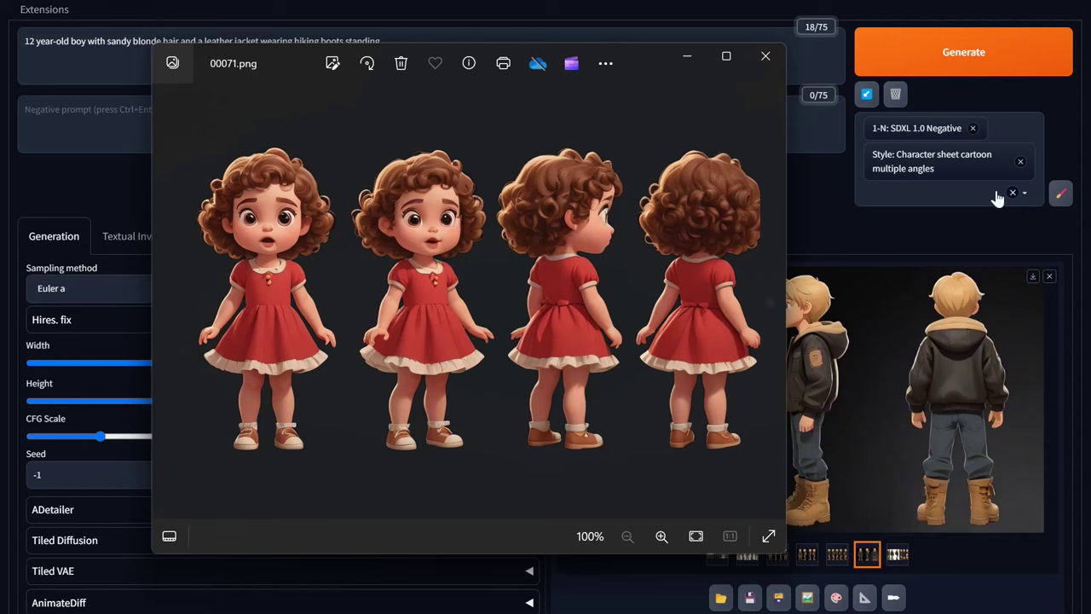
Look through the saved character and background images in the image viewer, ending on the village composite with the characters
{"action": "left_click", "coordinate": [770, 304]}
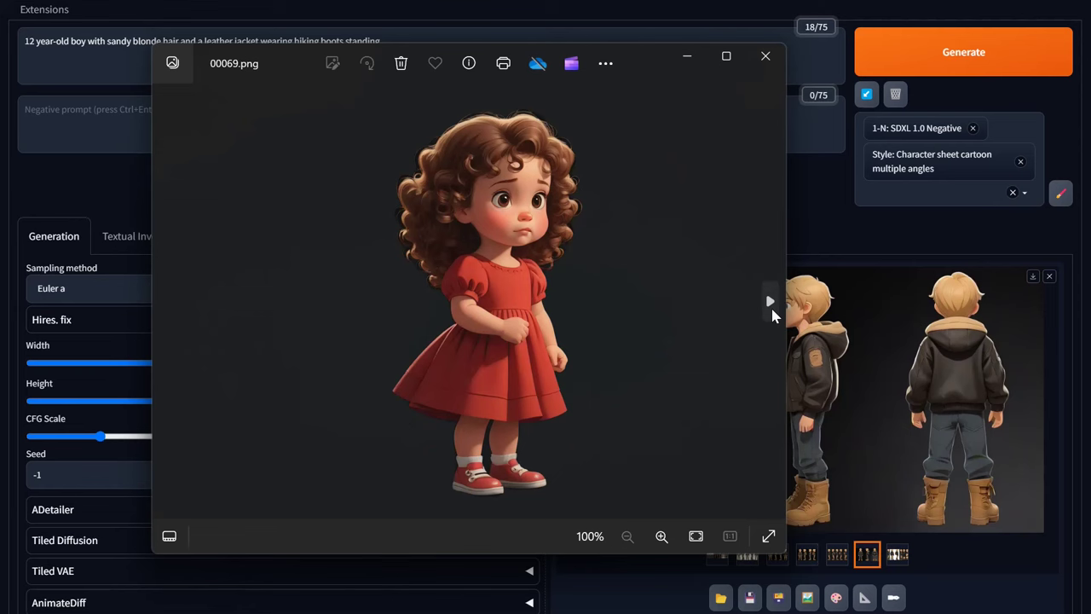
{"action": "left_click", "coordinate": [771, 304]}
{"action": "left_click", "coordinate": [770, 303]}
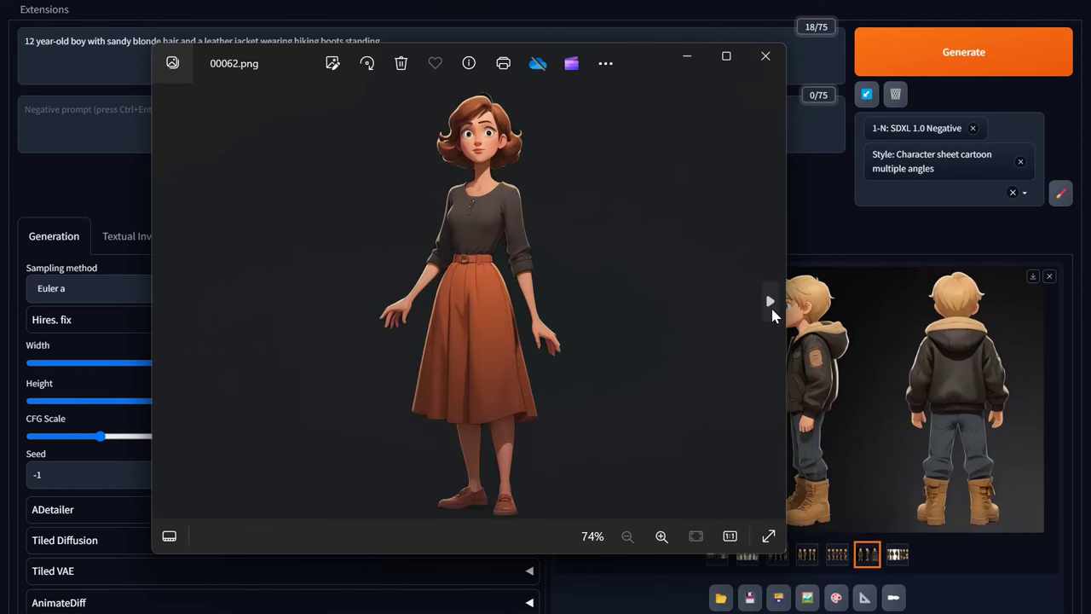
{"action": "left_click", "coordinate": [770, 303]}
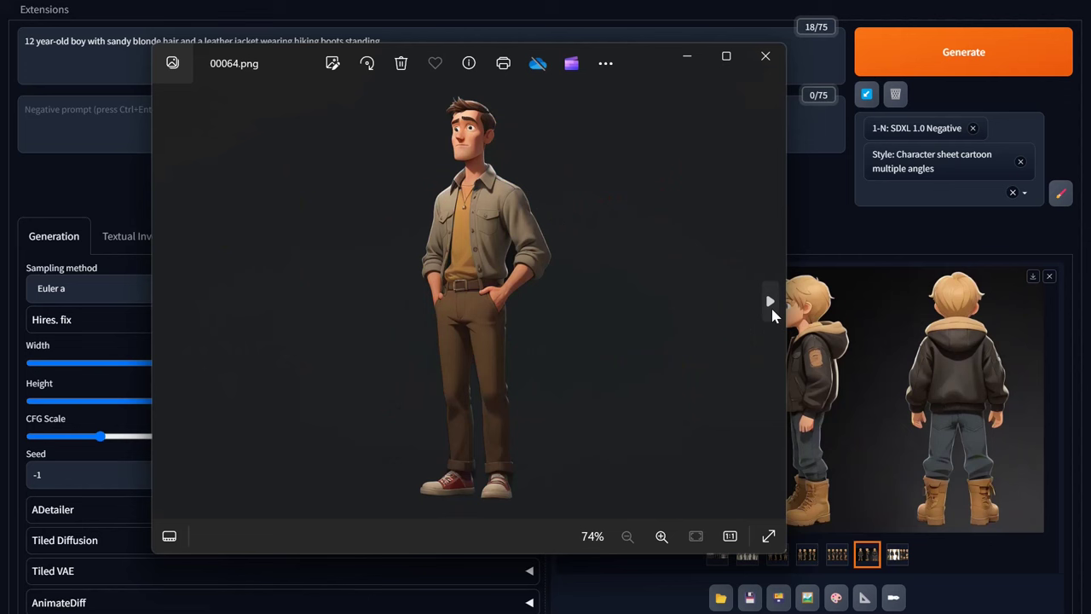
{"action": "left_click", "coordinate": [770, 303]}
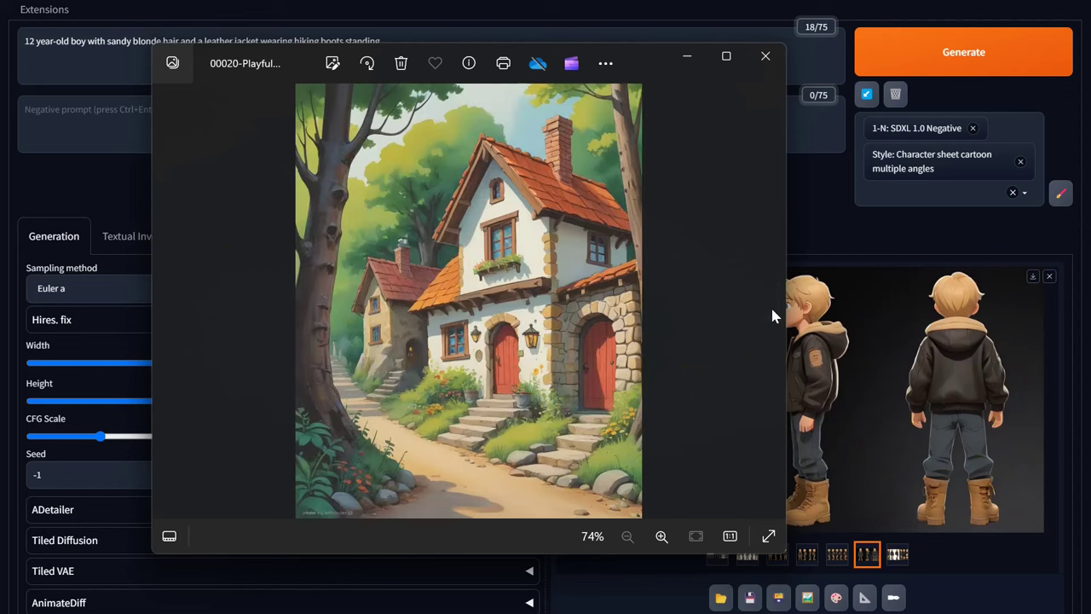
{"action": "left_click", "coordinate": [171, 305]}
{"action": "left_click", "coordinate": [170, 304]}
{"action": "left_click", "coordinate": [169, 303]}
{"action": "left_click", "coordinate": [169, 304]}
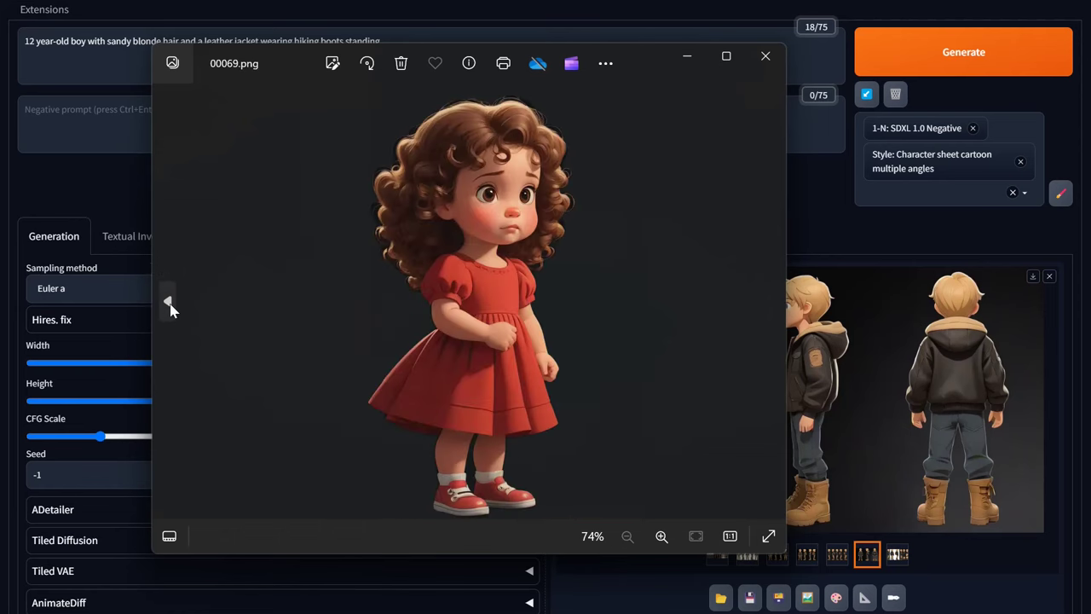
{"action": "left_click", "coordinate": [170, 304]}
{"action": "left_click", "coordinate": [169, 304]}
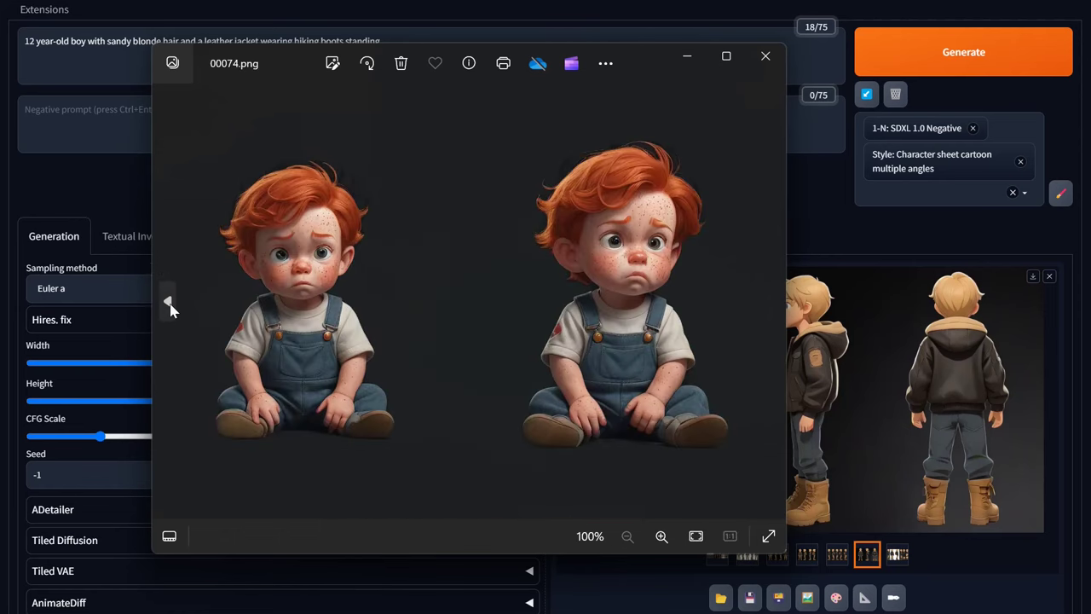
{"action": "left_click", "coordinate": [169, 304]}
{"action": "left_click", "coordinate": [170, 304]}
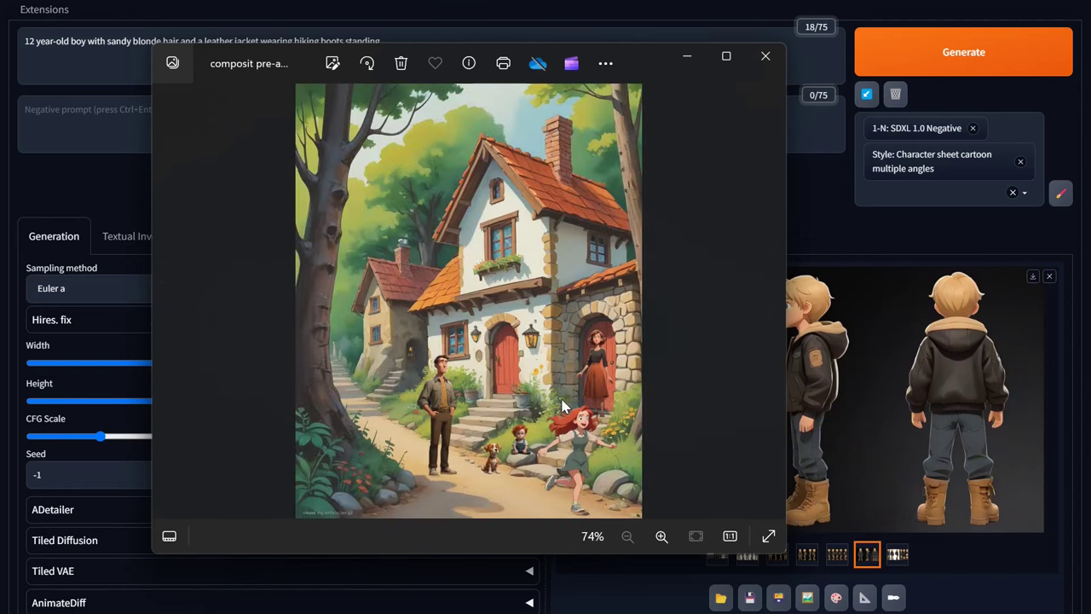
Enlarge the village composite image and examine the characters placed around the house
{"action": "left_click", "coordinate": [728, 56]}
{"action": "scroll", "coordinate": [631, 388], "scroll_direction": "up", "scroll_amount": 3}
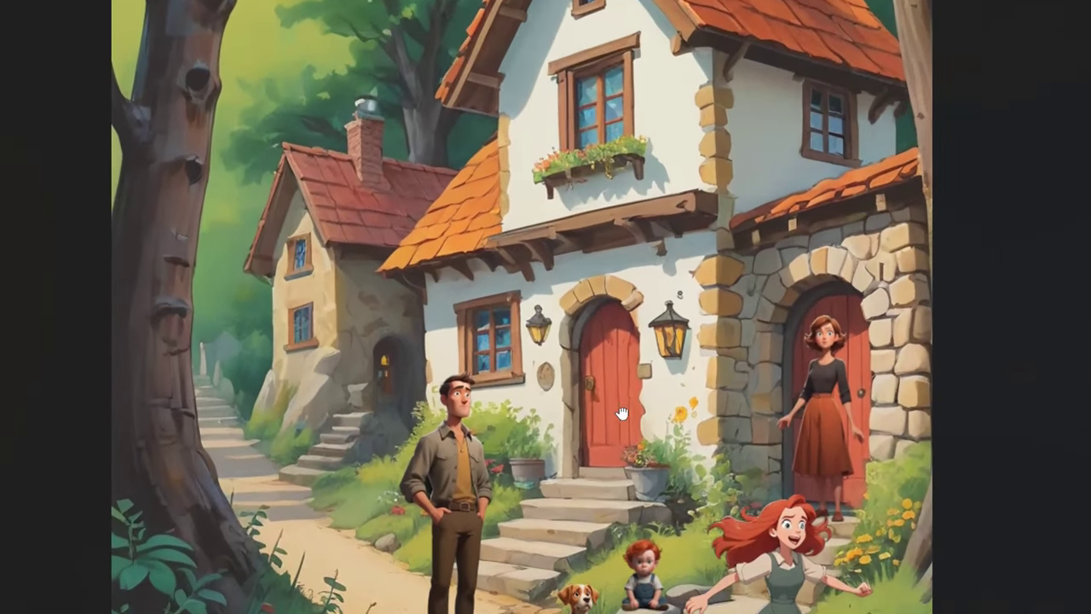
{"action": "left_click_drag", "start_coordinate": [621, 413], "coordinate": [588, 350]}
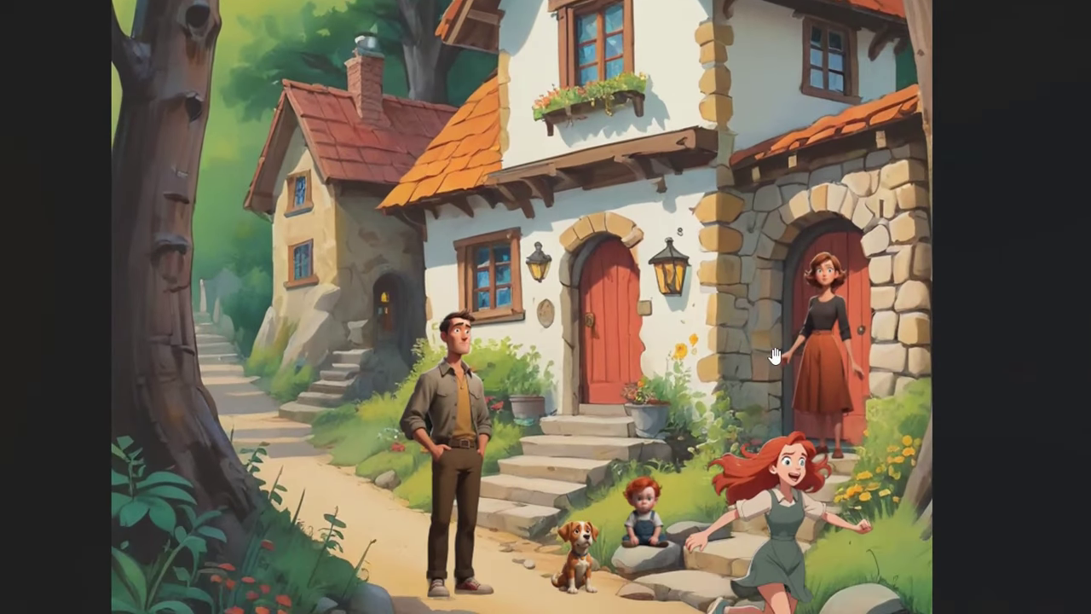
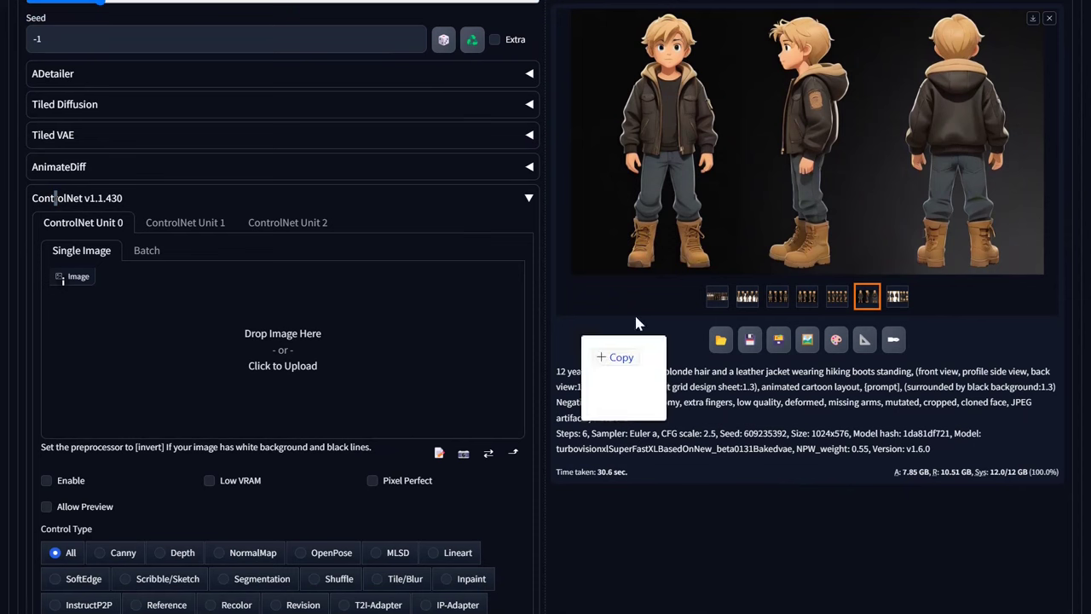
Load the three-view boy sheet into ControlNet Unit 0 and enable the unit with Pixel Perfect
{"action": "left_click_drag", "start_coordinate": [965, 231], "coordinate": [312, 402]}
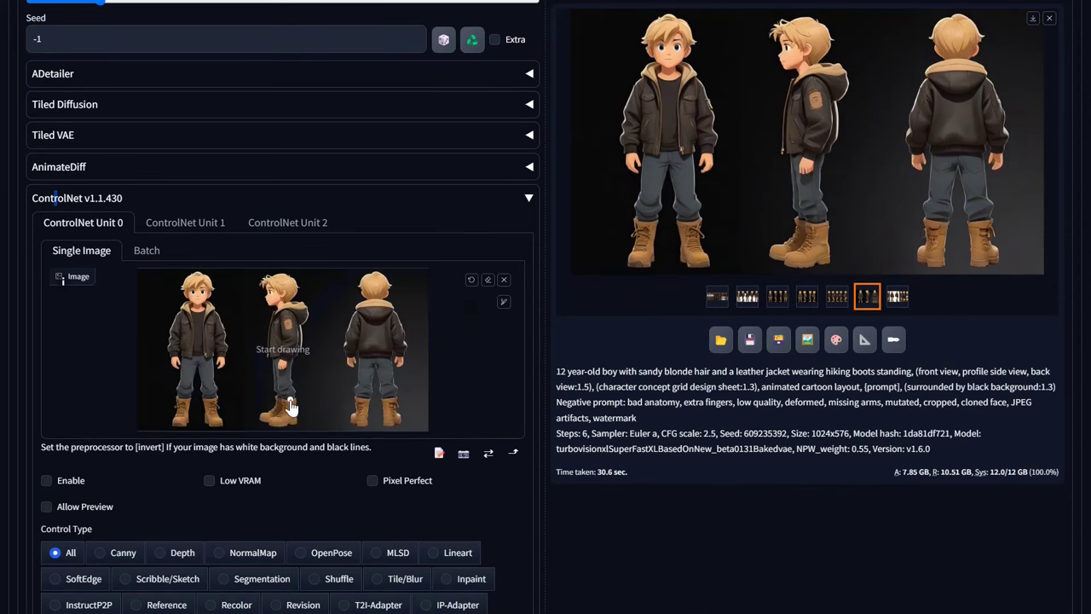
{"action": "left_click", "coordinate": [47, 481]}
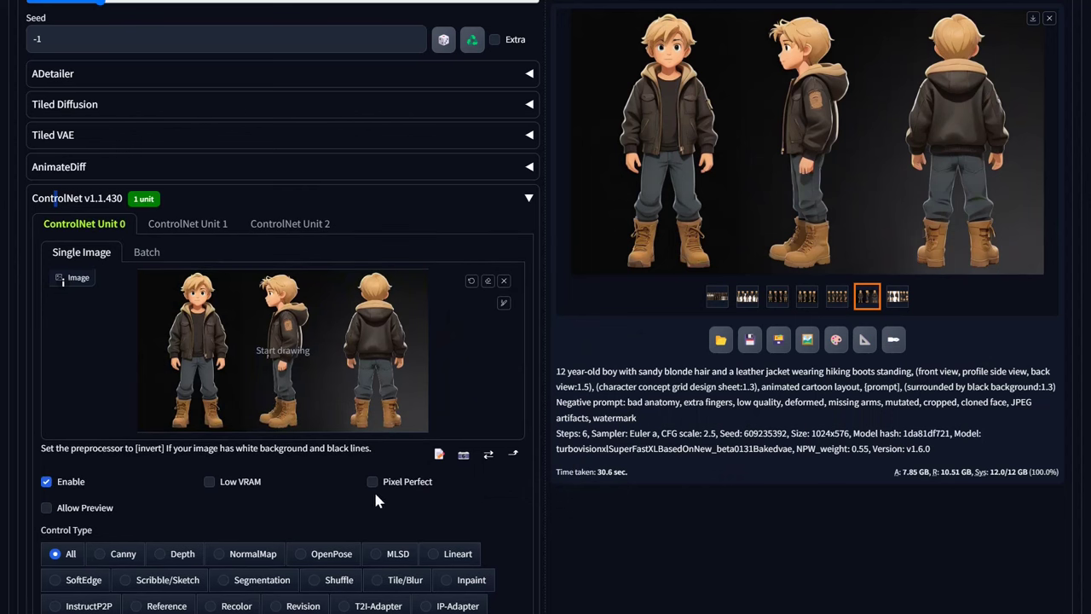
{"action": "scroll", "coordinate": [571, 490], "scroll_direction": "down", "scroll_amount": 2}
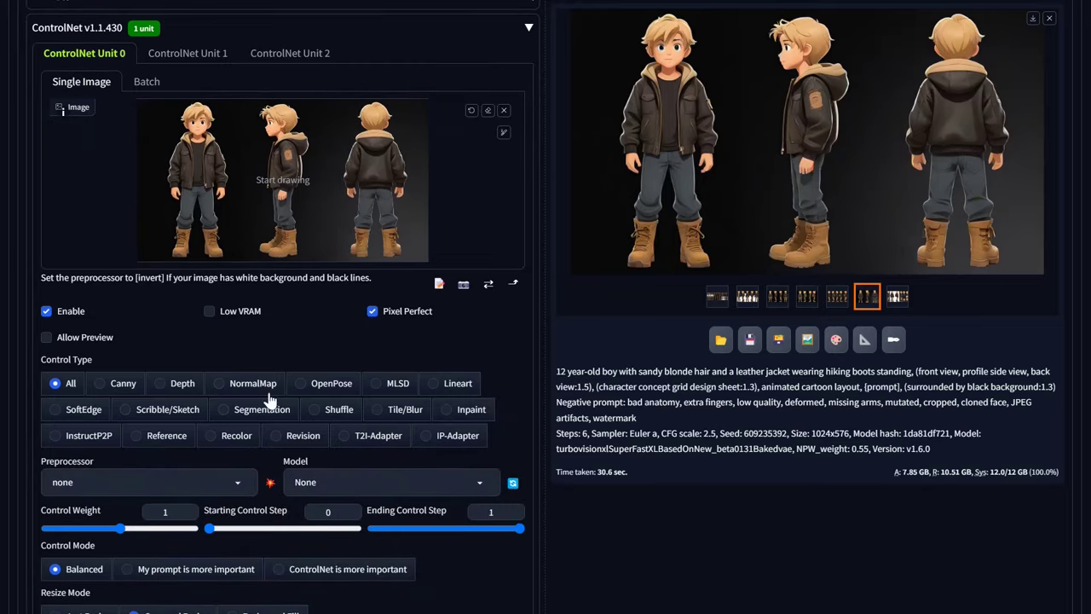
Allow the preview, set the control type to OpenPose and run the openpose_full preprocessor on the sheet
{"action": "left_click", "coordinate": [62, 338]}
{"action": "left_click", "coordinate": [327, 384]}
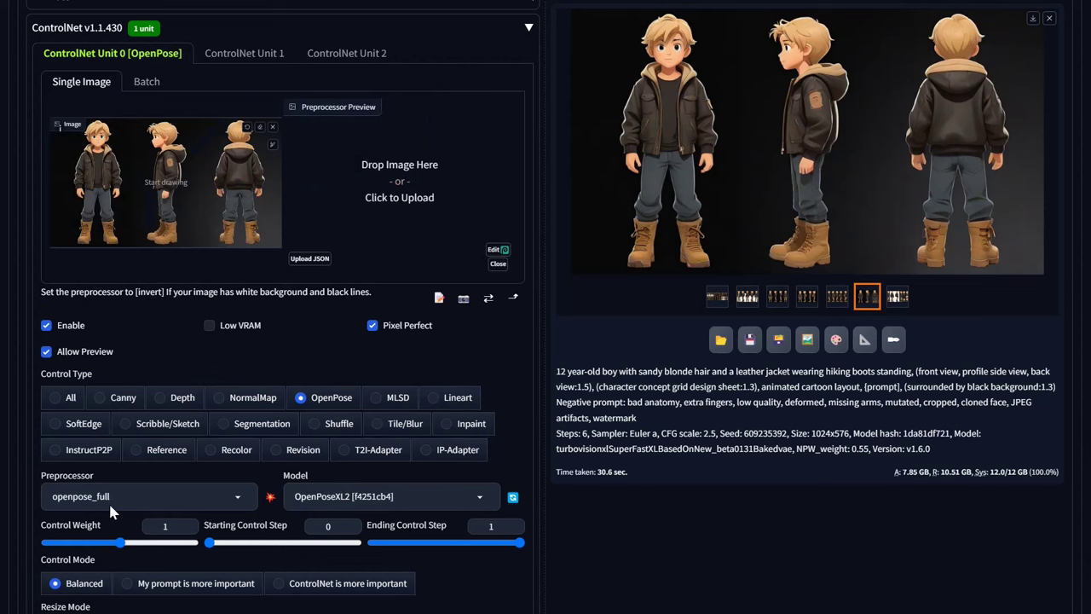
{"action": "left_click", "coordinate": [269, 496]}
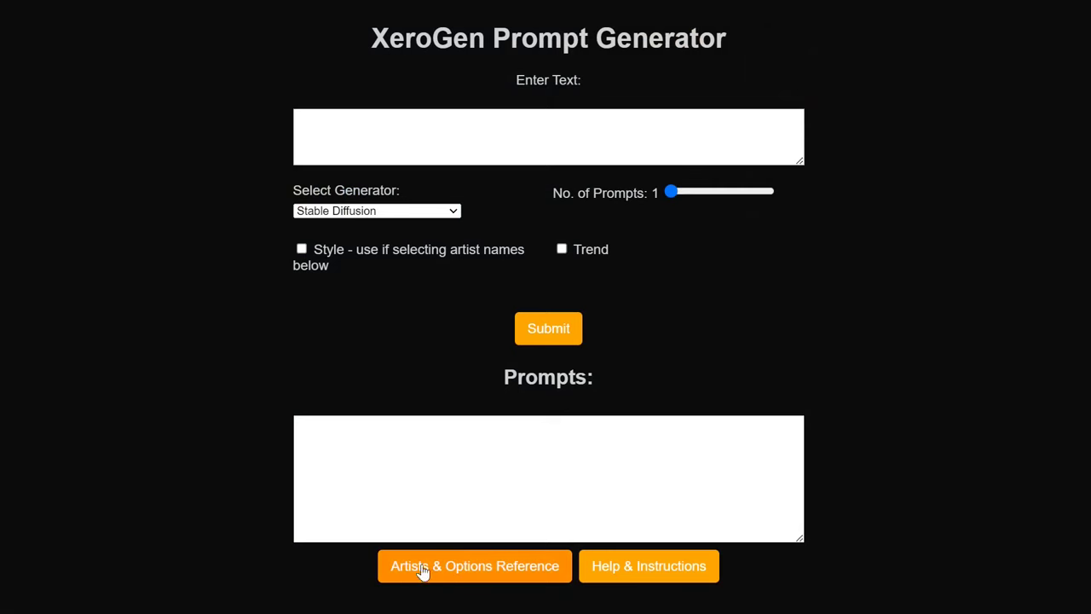
In the XeroGen Prompt Generator, open the artists and options reference and bring the artist search and sample images into view
{"action": "left_click", "coordinate": [490, 574]}
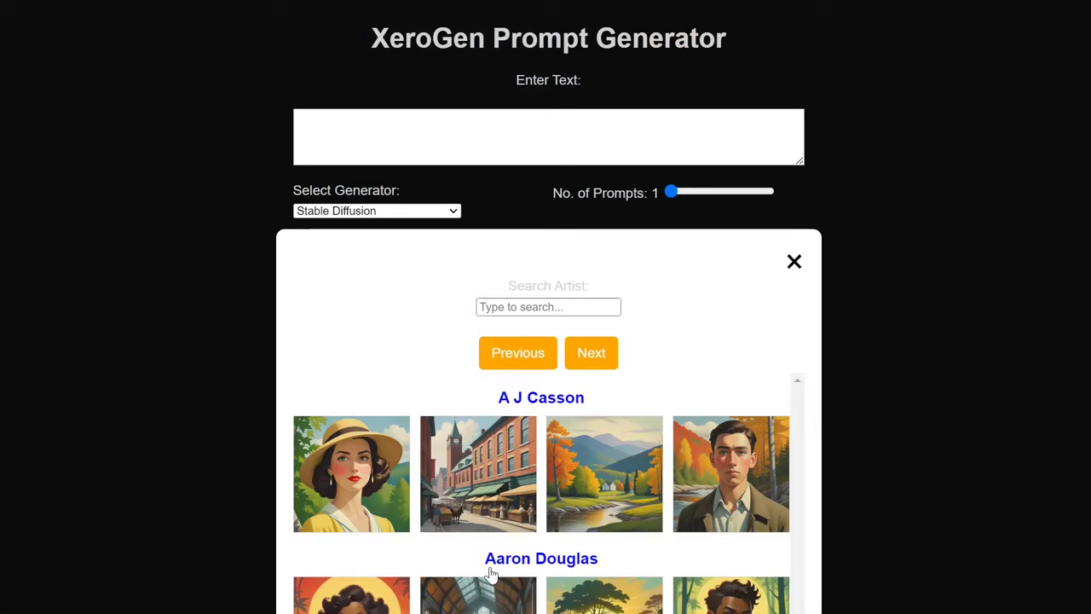
{"action": "scroll", "coordinate": [543, 401], "scroll_direction": "down", "scroll_amount": 3}
{"action": "scroll", "coordinate": [543, 407], "scroll_direction": "up", "scroll_amount": 1}
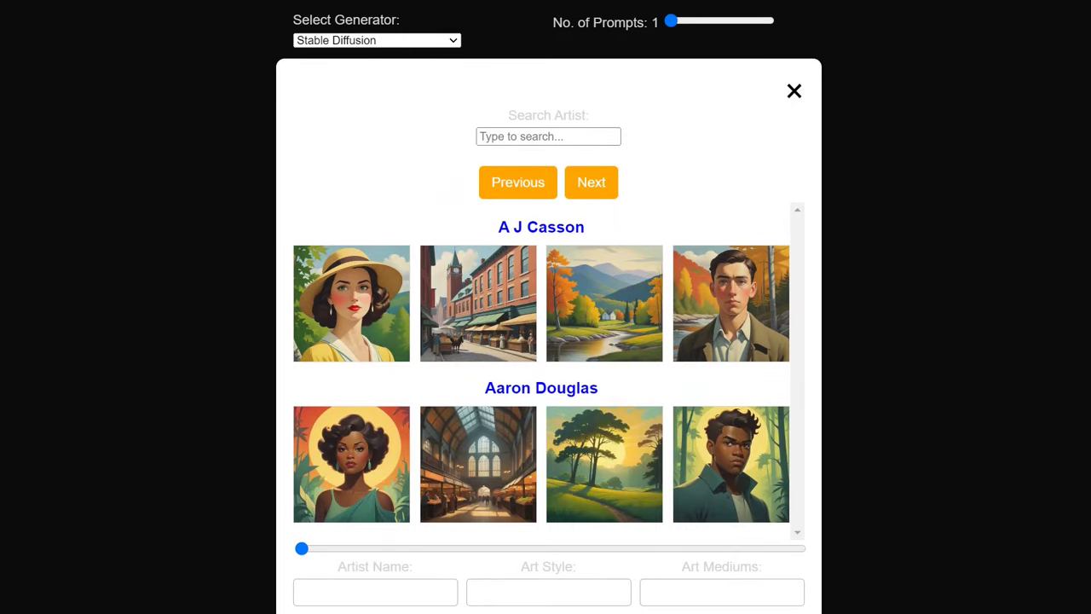
{"action": "left_click", "coordinate": [550, 138]}
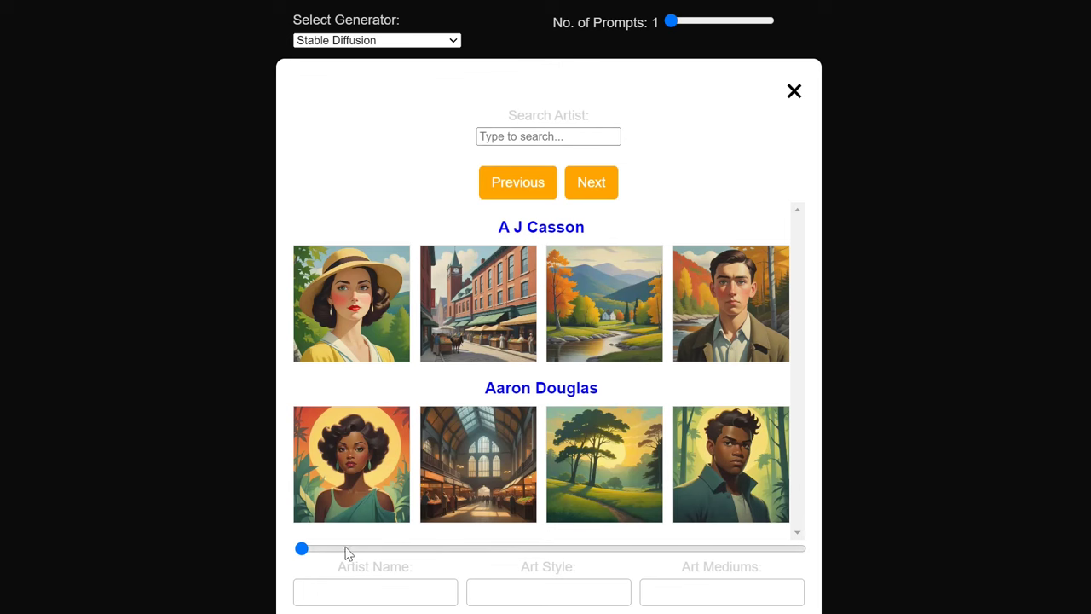
Browse the artist samples to Gustaf Tenggren and add that artist to the artist name selection
{"action": "left_click", "coordinate": [305, 551]}
{"action": "left_click_drag", "start_coordinate": [322, 556], "coordinate": [417, 554]}
{"action": "left_click", "coordinate": [397, 550]}
{"action": "left_click", "coordinate": [379, 550]}
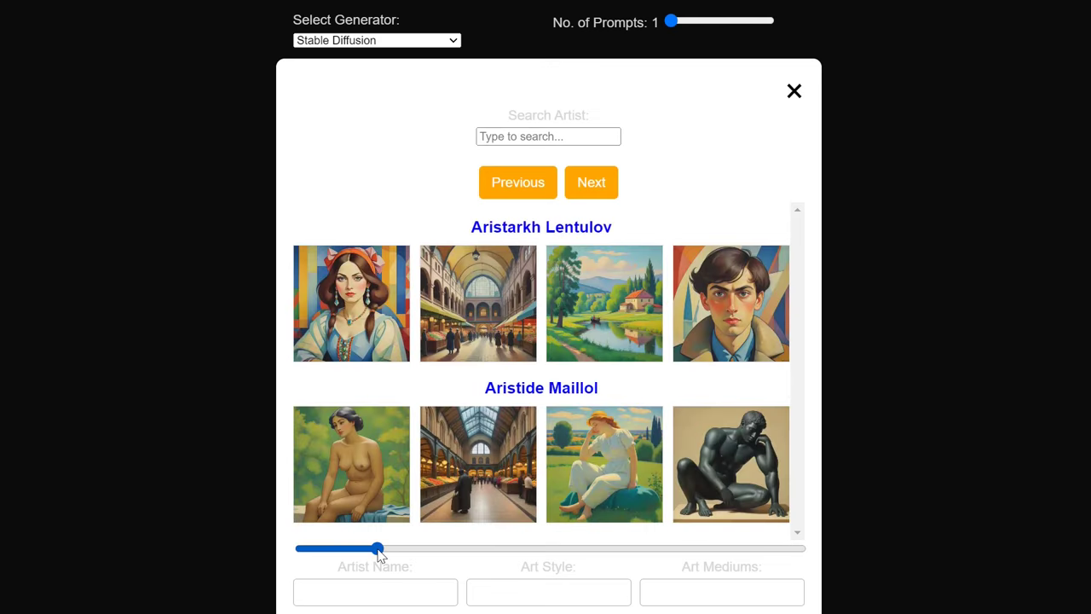
{"action": "left_click", "coordinate": [404, 550]}
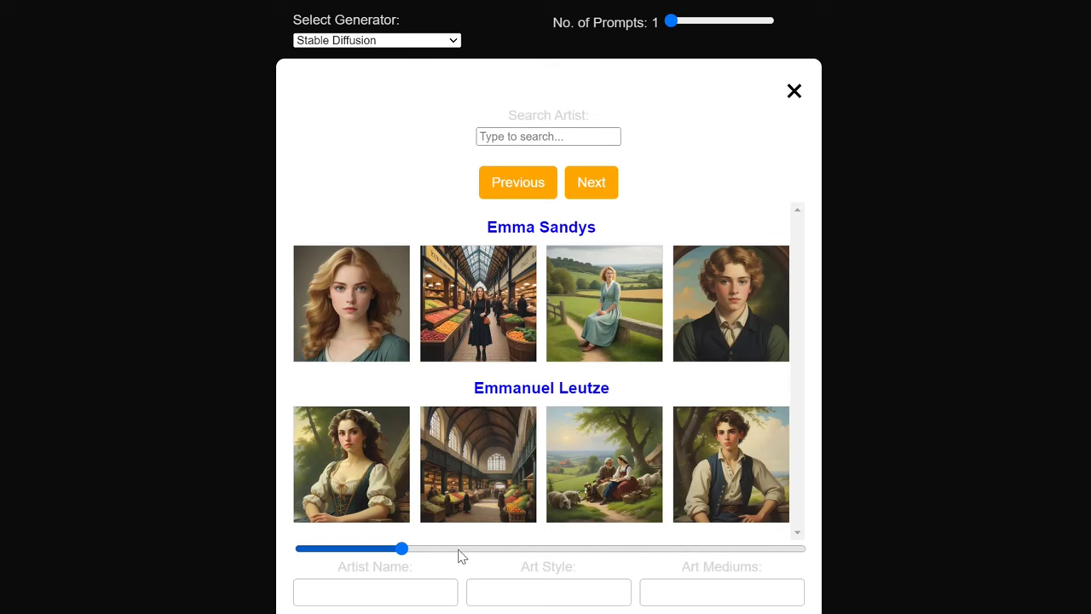
{"action": "left_click", "coordinate": [457, 553]}
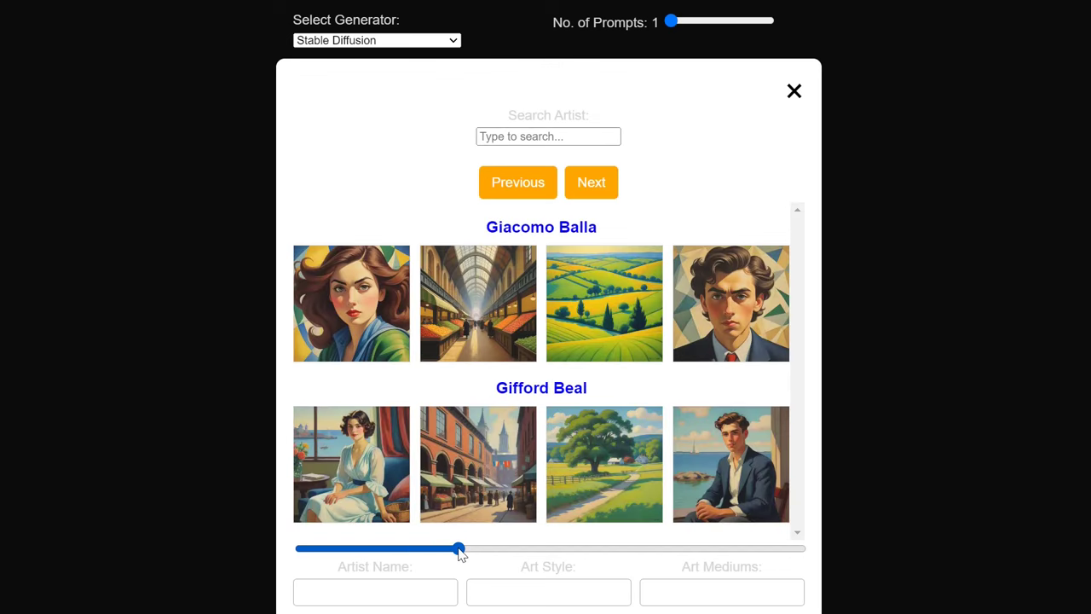
{"action": "left_click_drag", "start_coordinate": [459, 552], "coordinate": [475, 554]}
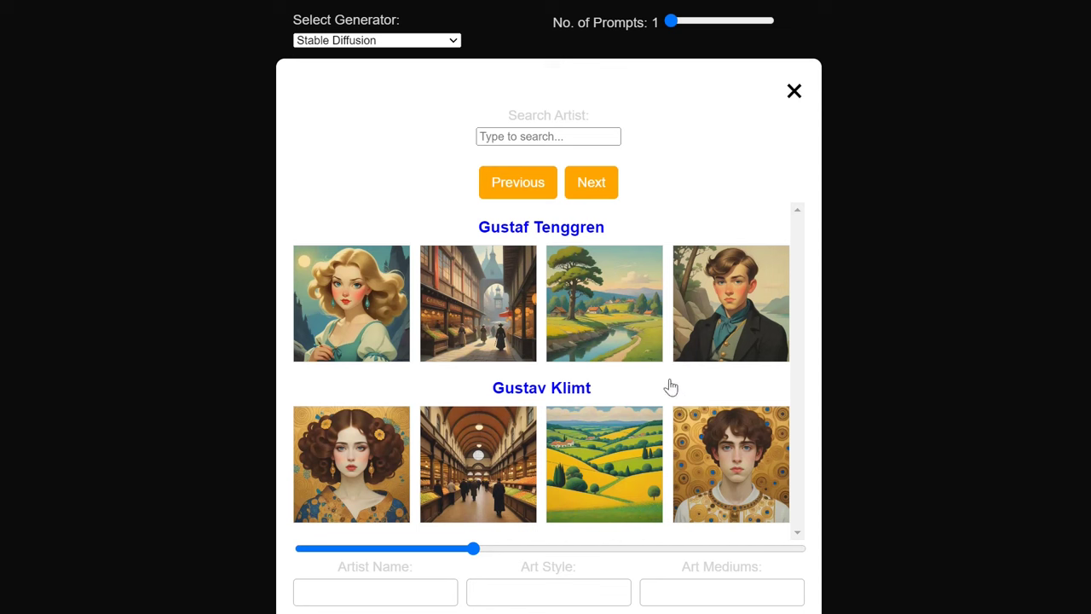
{"action": "left_click", "coordinate": [586, 232]}
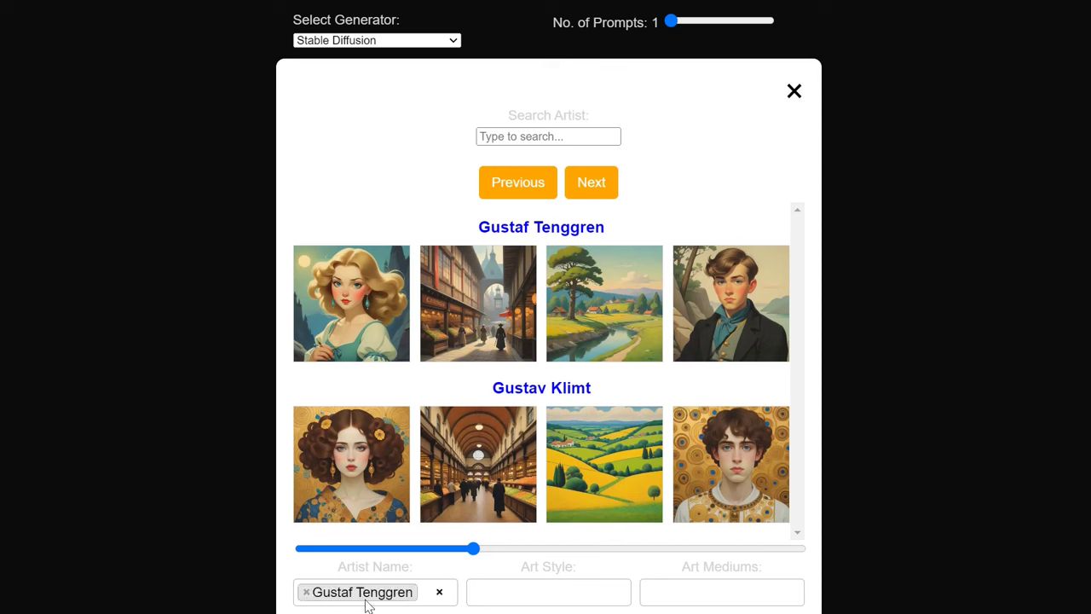
Browse further through the artist samples to Ryan Stegman and add that artist to the artist name selection
{"action": "left_click", "coordinate": [488, 552]}
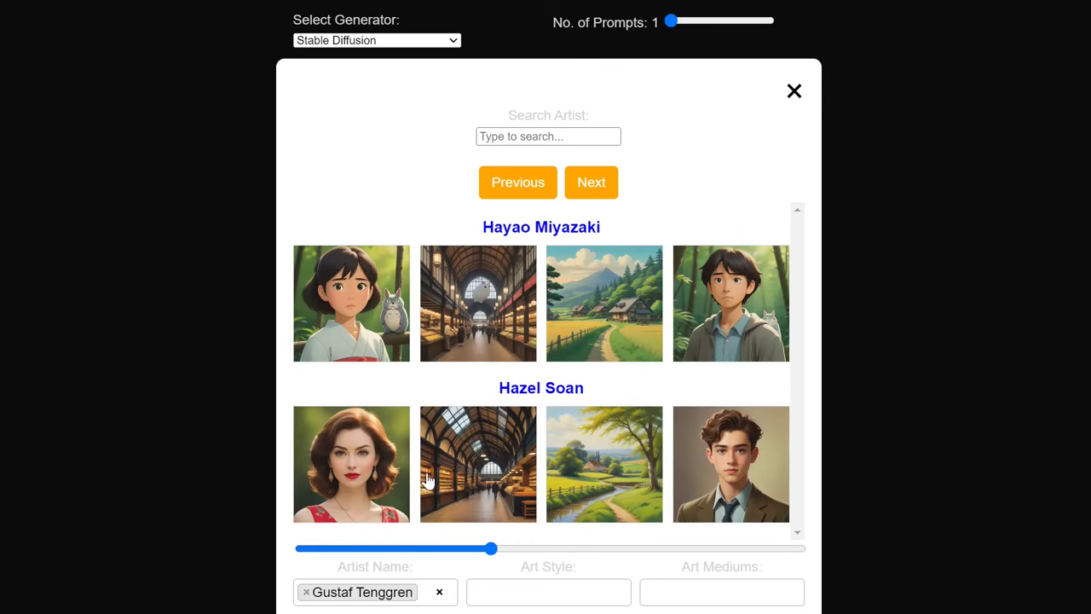
{"action": "left_click", "coordinate": [507, 551]}
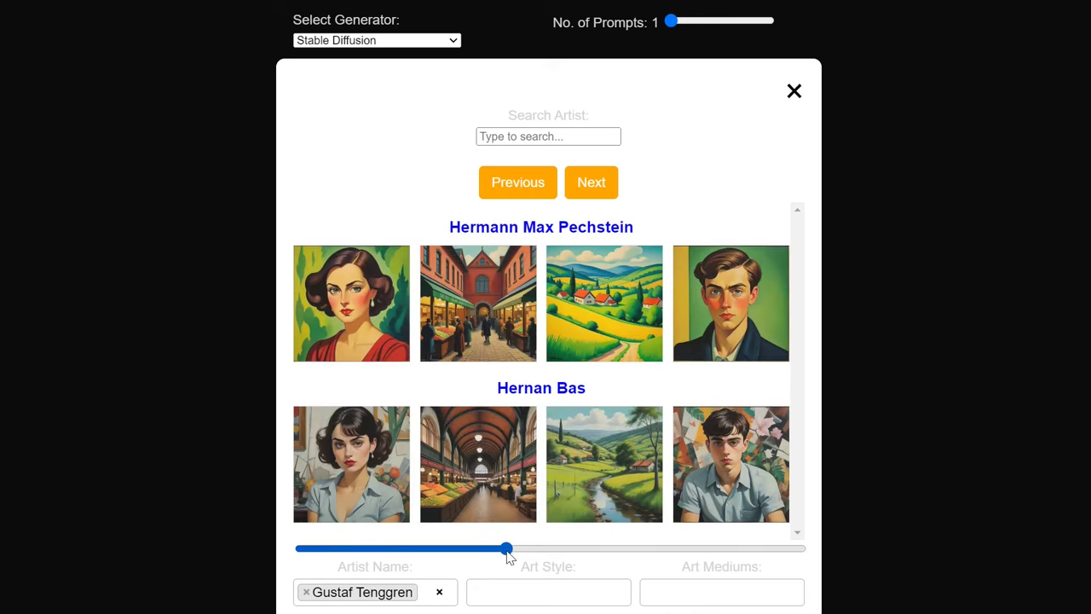
{"action": "left_click", "coordinate": [523, 552]}
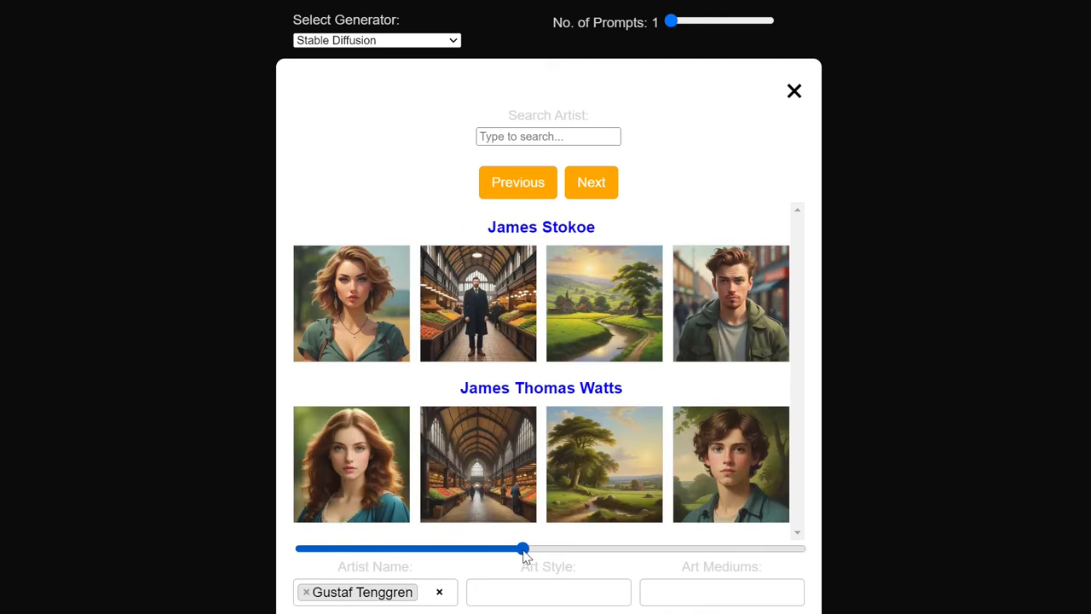
{"action": "left_click", "coordinate": [533, 552]}
{"action": "left_click", "coordinate": [552, 550]}
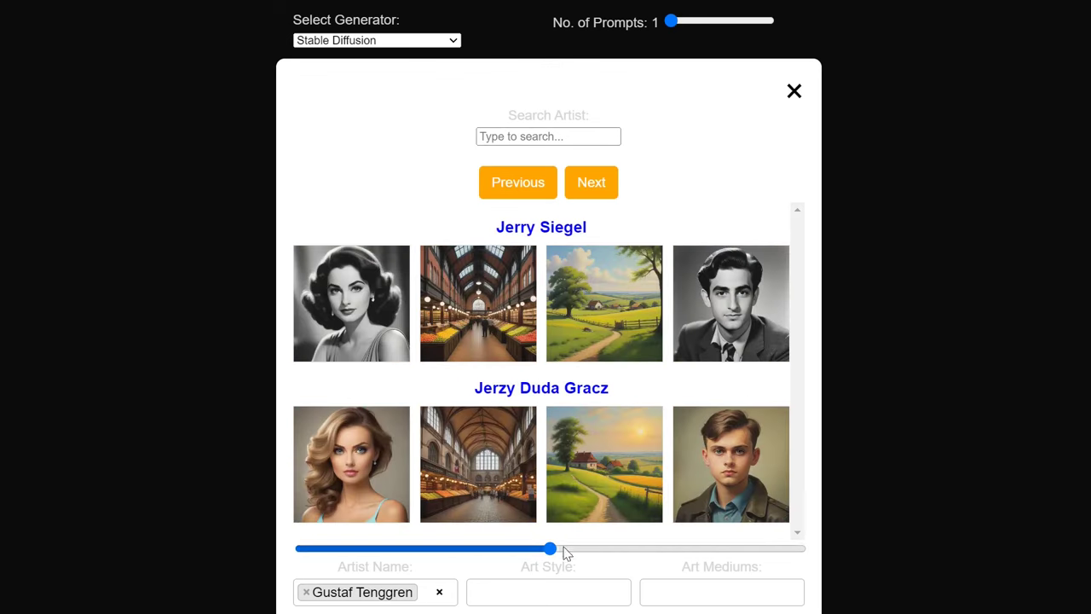
{"action": "left_click", "coordinate": [564, 553]}
{"action": "left_click", "coordinate": [594, 550]}
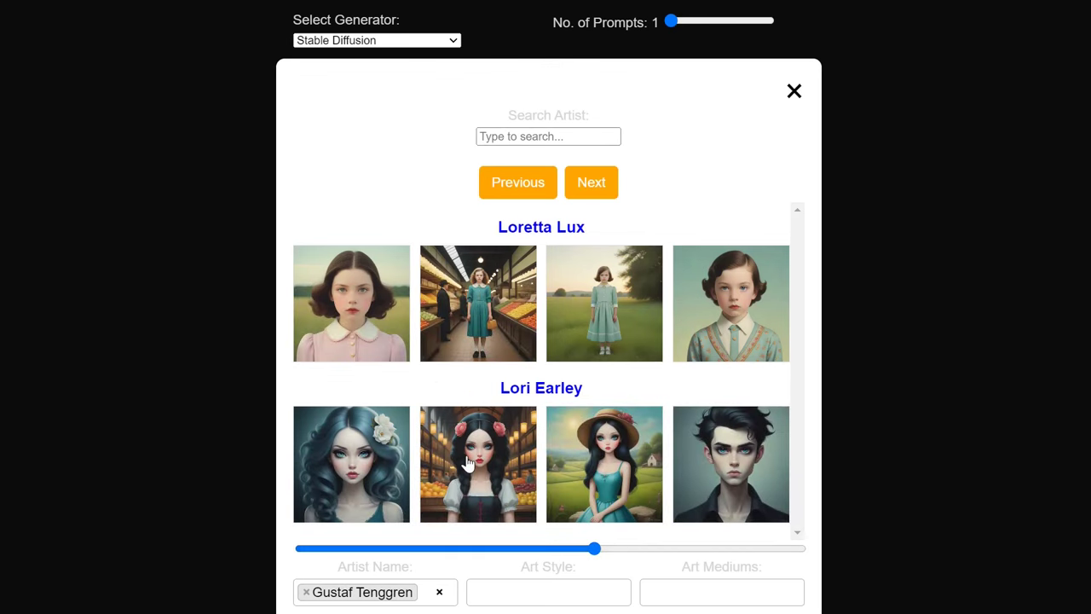
{"action": "scroll", "coordinate": [467, 463], "scroll_direction": "down", "scroll_amount": 1}
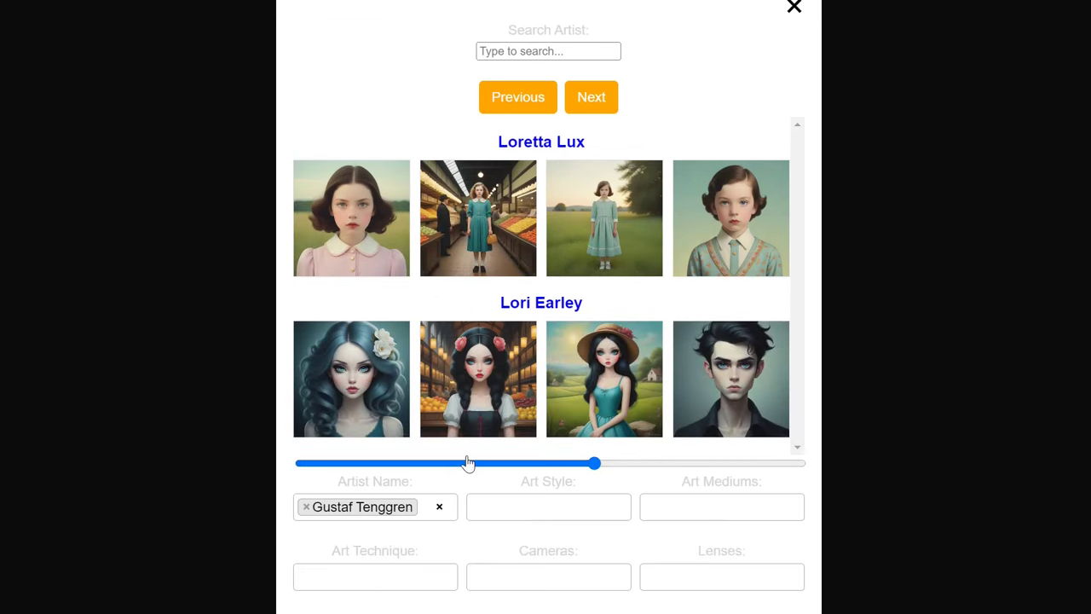
{"action": "left_click", "coordinate": [611, 464]}
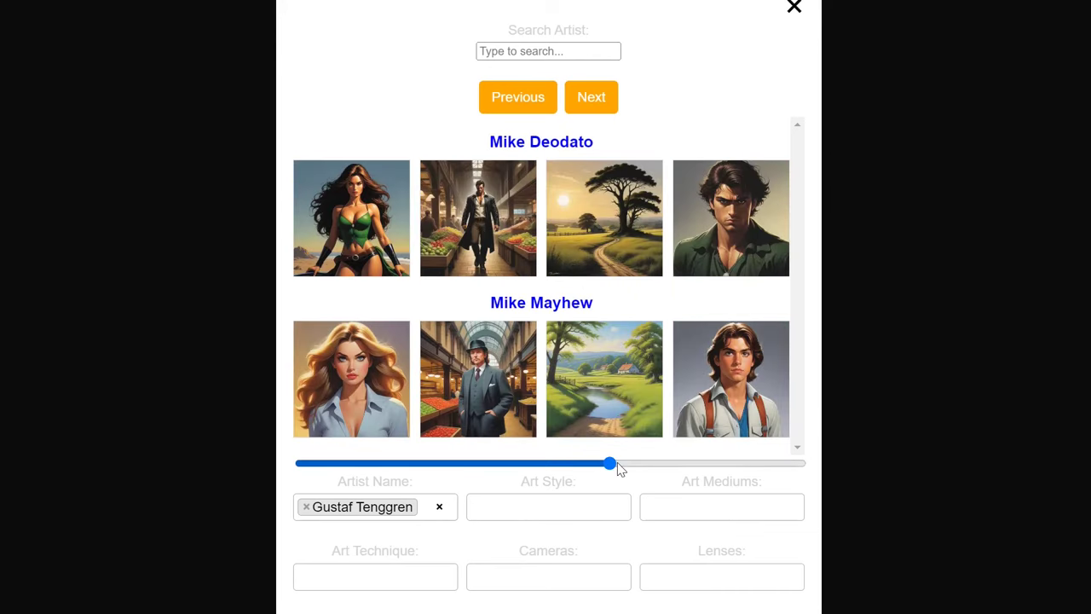
{"action": "left_click", "coordinate": [617, 464]}
{"action": "left_click", "coordinate": [634, 466]}
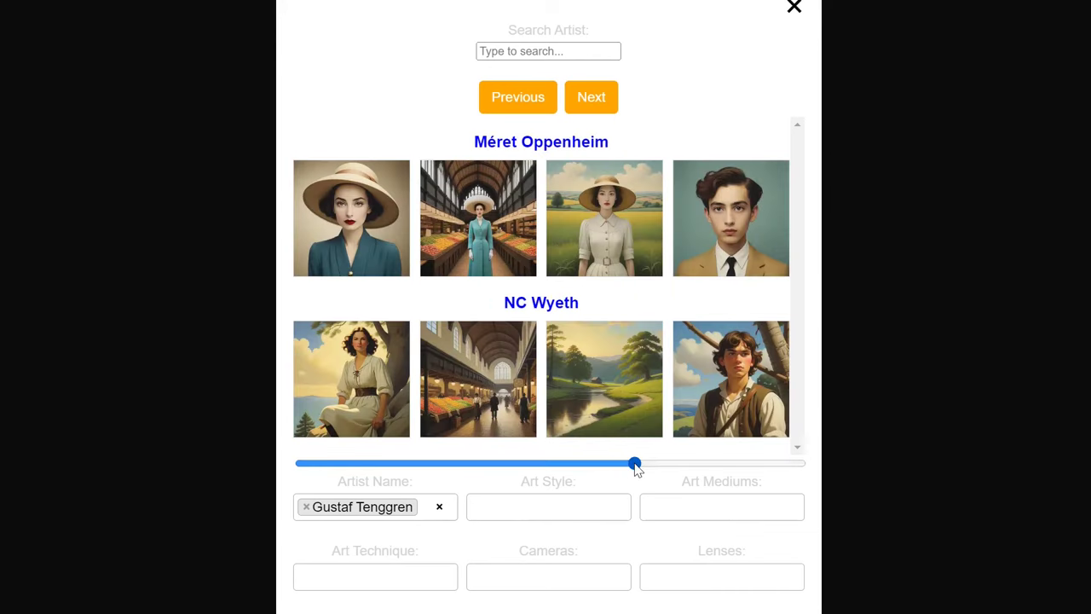
{"action": "left_click", "coordinate": [646, 466]}
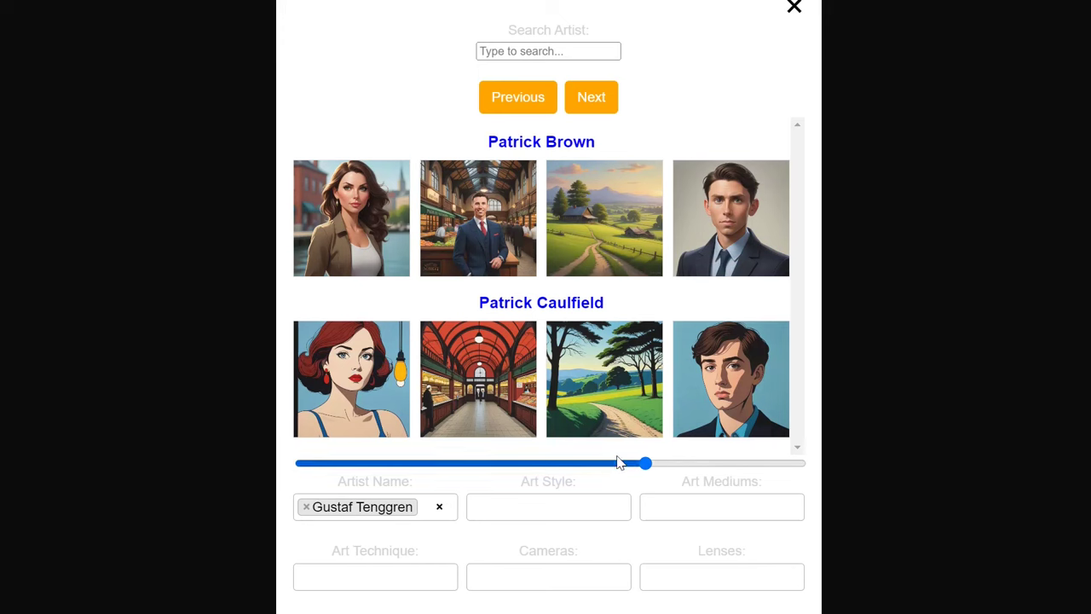
{"action": "left_click", "coordinate": [655, 465]}
{"action": "key", "text": "Right"}
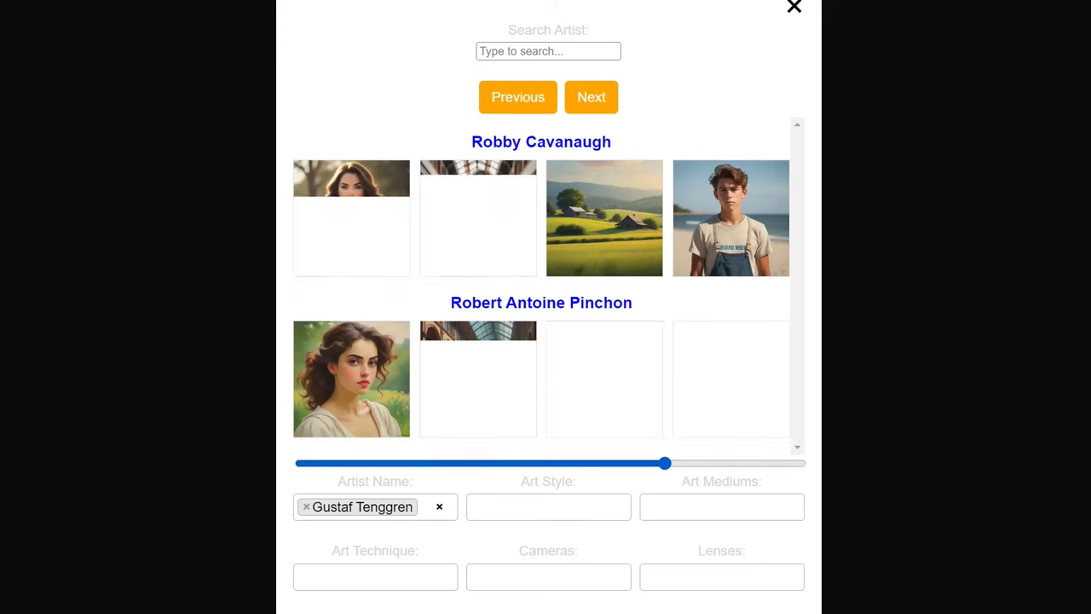
{"action": "left_click_drag", "start_coordinate": [666, 464], "coordinate": [688, 467]}
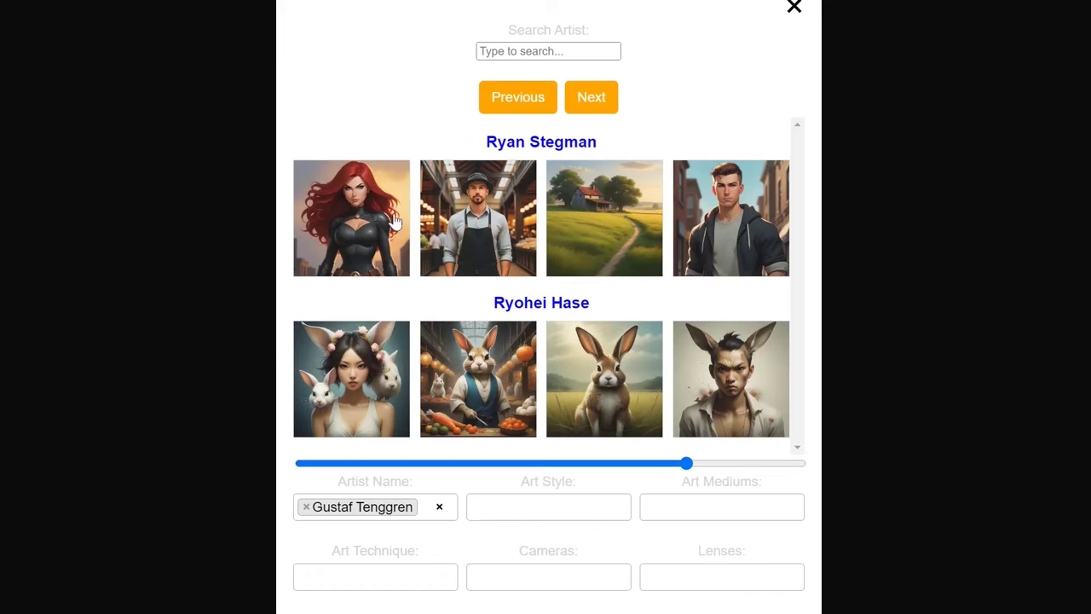
{"action": "left_click", "coordinate": [535, 145]}
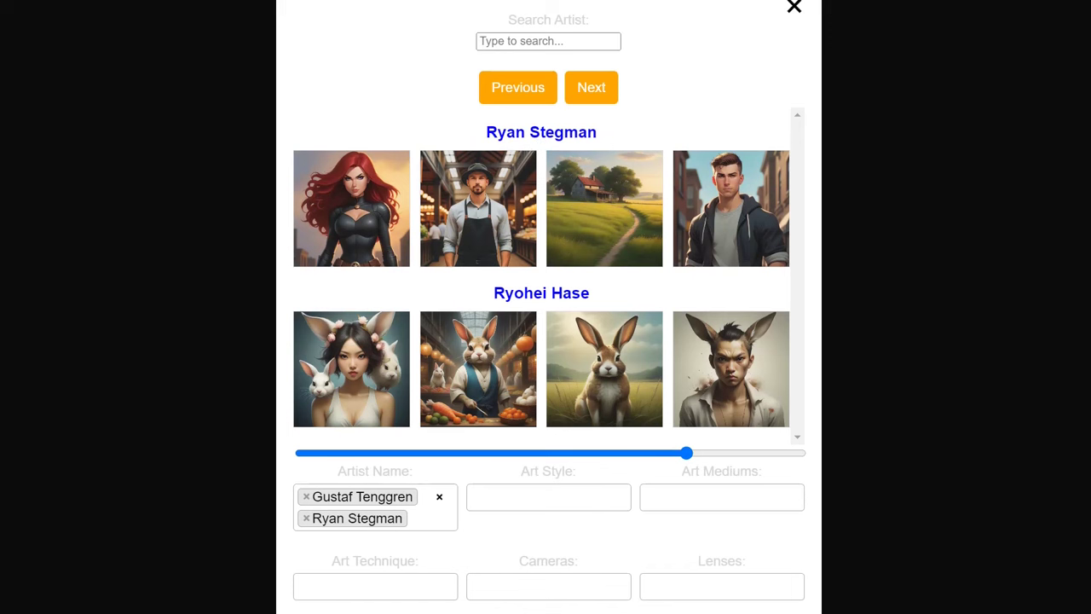
Copy the artist name Ryan Stegman from the samples and put "Ryan Stegman style," at the start of the txt2img prompt
{"action": "left_click_drag", "start_coordinate": [606, 144], "coordinate": [492, 145]}
{"action": "key", "text": "ctrl+c"}
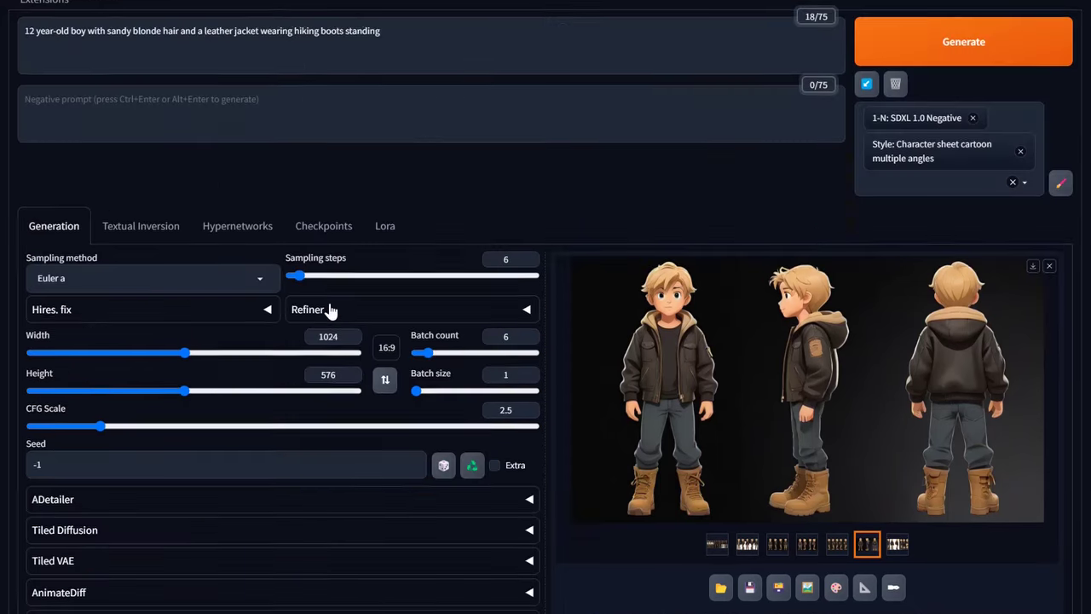
{"action": "scroll", "coordinate": [290, 246], "scroll_direction": "up", "scroll_amount": 1}
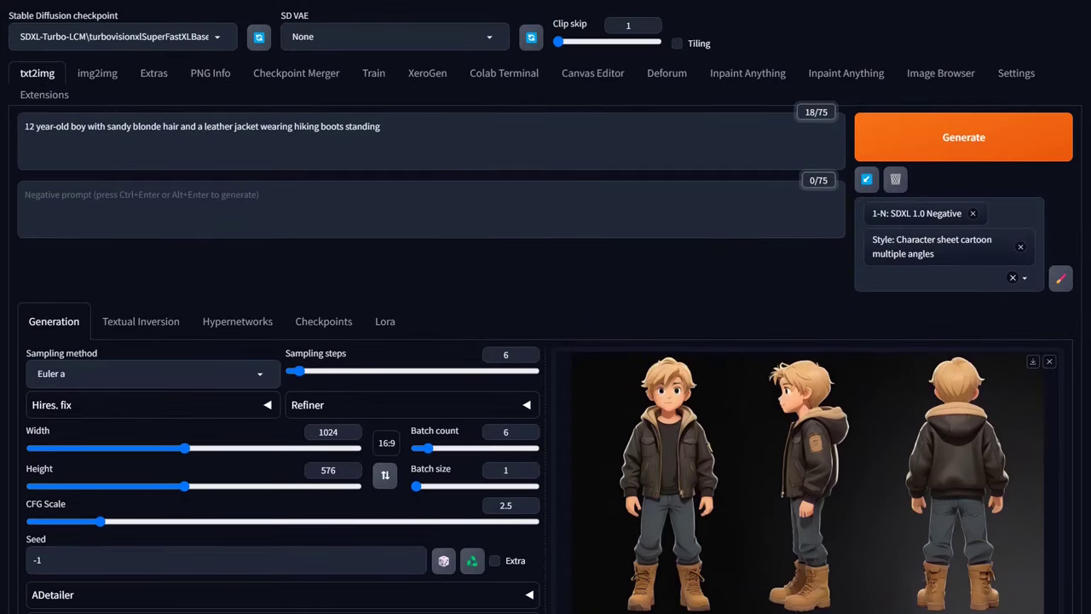
{"action": "left_click", "coordinate": [25, 126]}
{"action": "key", "text": "ctrl+v"}
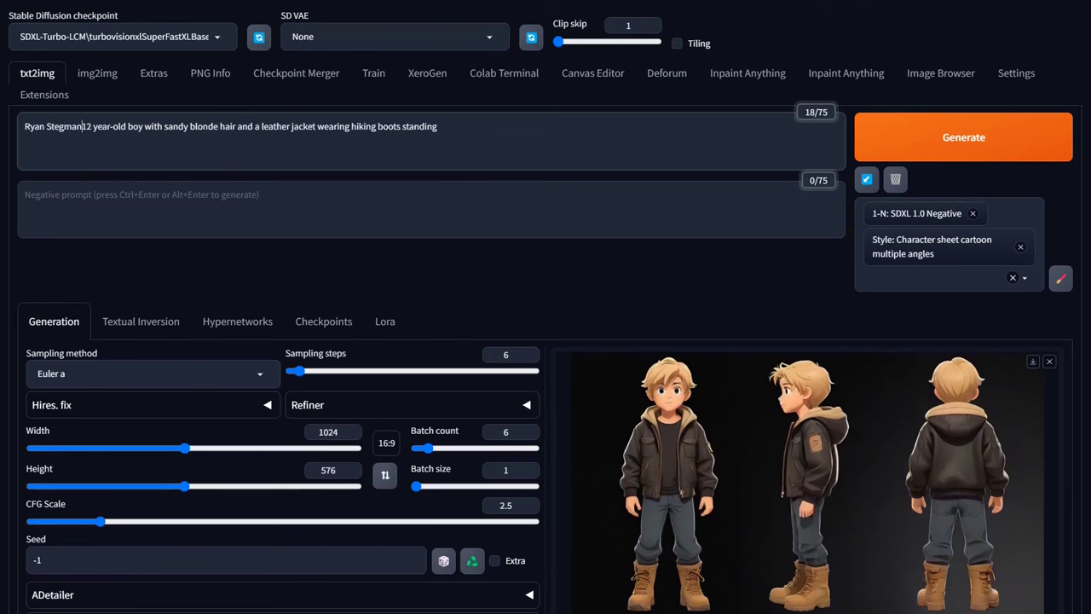
{"action": "type", "text": "style,"}
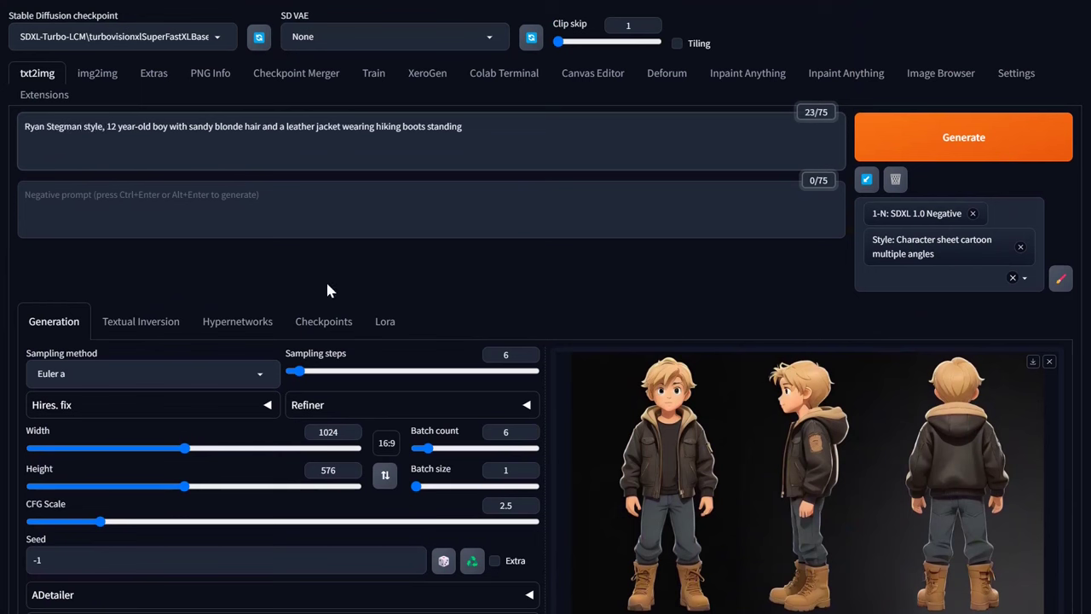
Generate a batch of six character sheets from the Ryan Stegman style prompt with the OpenPose unit enabled
{"action": "scroll", "coordinate": [508, 255], "scroll_direction": "down", "scroll_amount": 5}
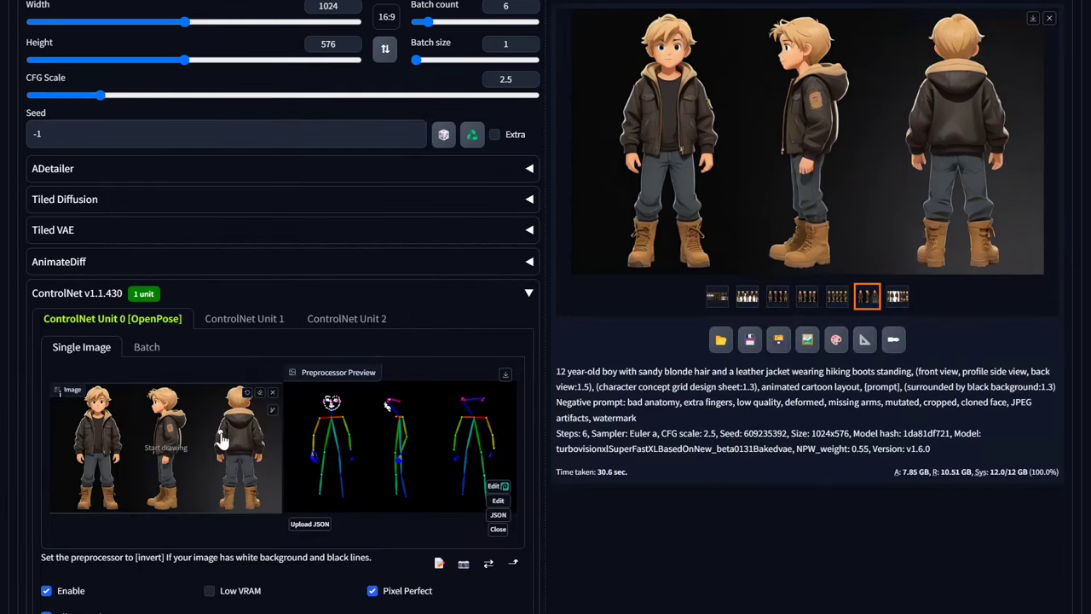
{"action": "scroll", "coordinate": [369, 282], "scroll_direction": "up", "scroll_amount": 1}
{"action": "scroll", "coordinate": [369, 287], "scroll_direction": "up", "scroll_amount": 5}
{"action": "left_click", "coordinate": [946, 136]}
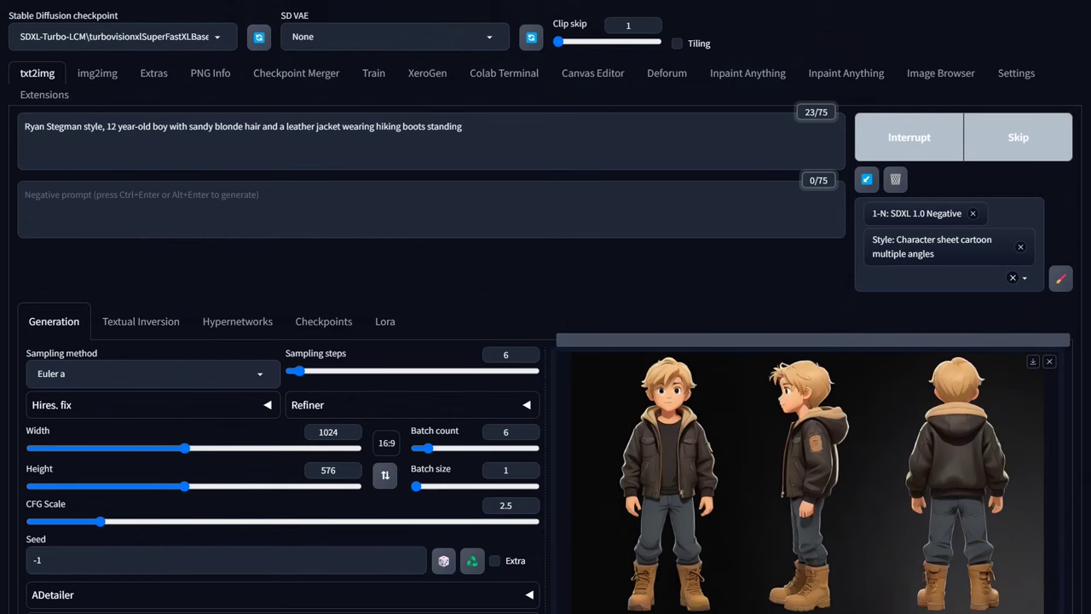
{"action": "scroll", "coordinate": [895, 252], "scroll_direction": "down", "scroll_amount": 2}
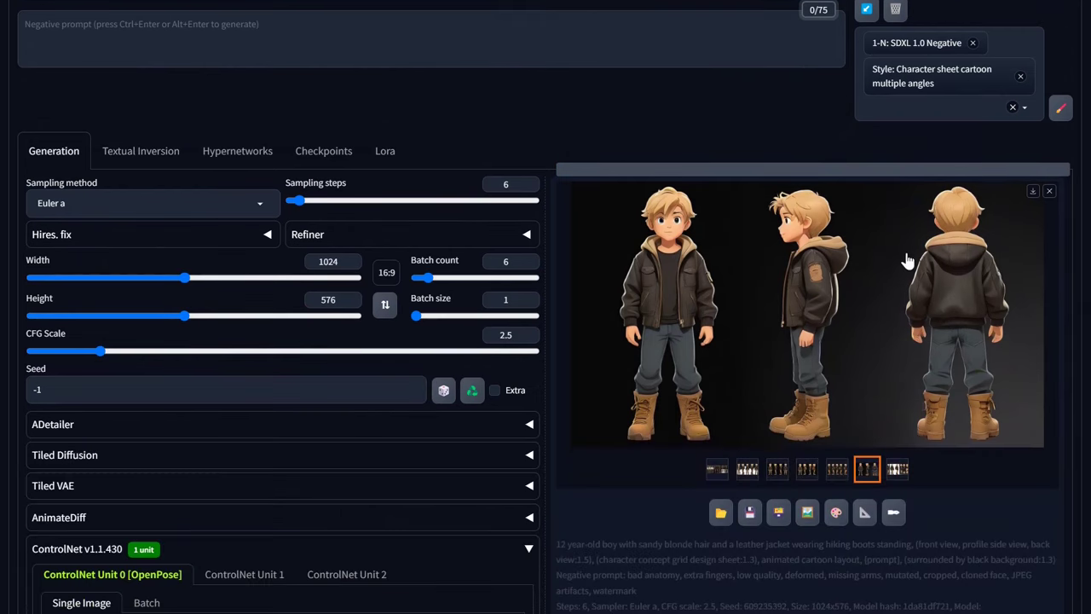
{"action": "key", "text": "ctrl+Return"}
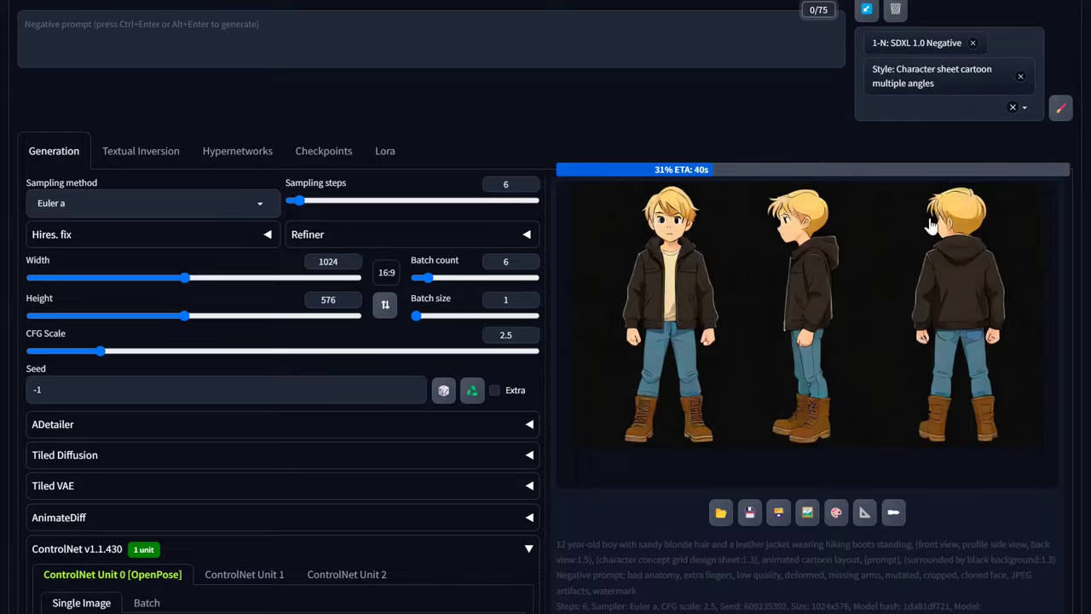
{"action": "scroll", "coordinate": [933, 196], "scroll_direction": "up", "scroll_amount": 2}
{"action": "scroll", "coordinate": [621, 453], "scroll_direction": "down", "scroll_amount": 2}
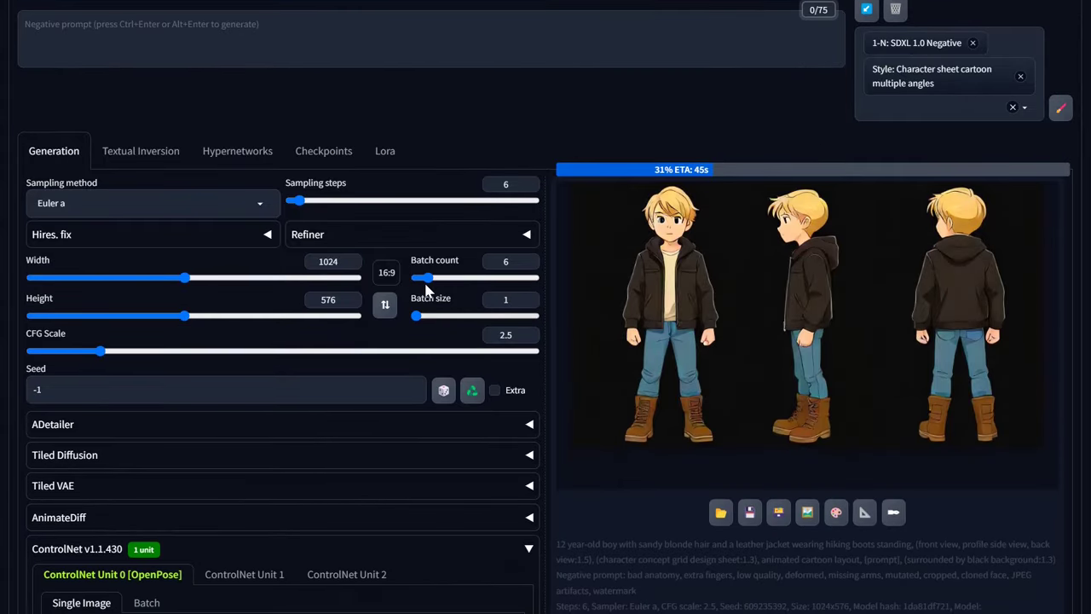
Set the batch count to 1 and generate a single character sheet, opening the resulting image
{"action": "left_click_drag", "start_coordinate": [427, 281], "coordinate": [414, 282]}
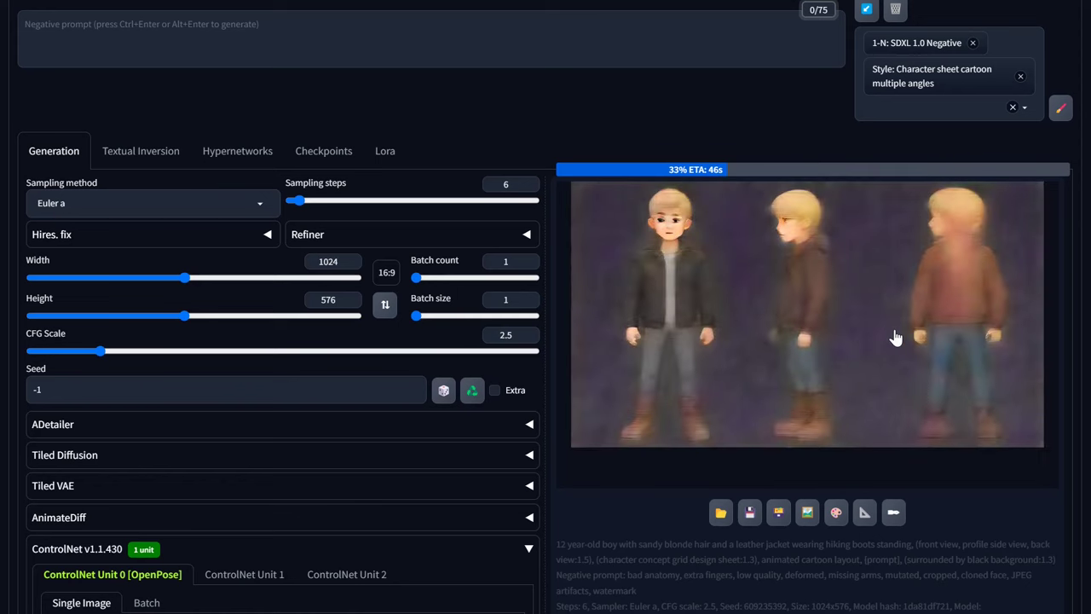
{"action": "scroll", "coordinate": [896, 337], "scroll_direction": "up", "scroll_amount": 2}
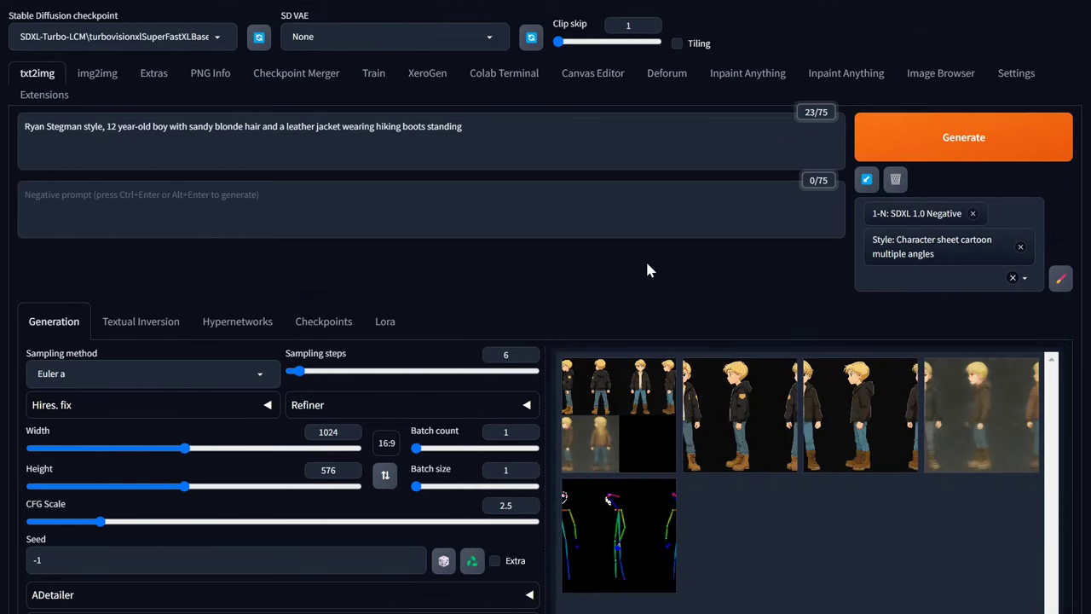
{"action": "left_click", "coordinate": [946, 154]}
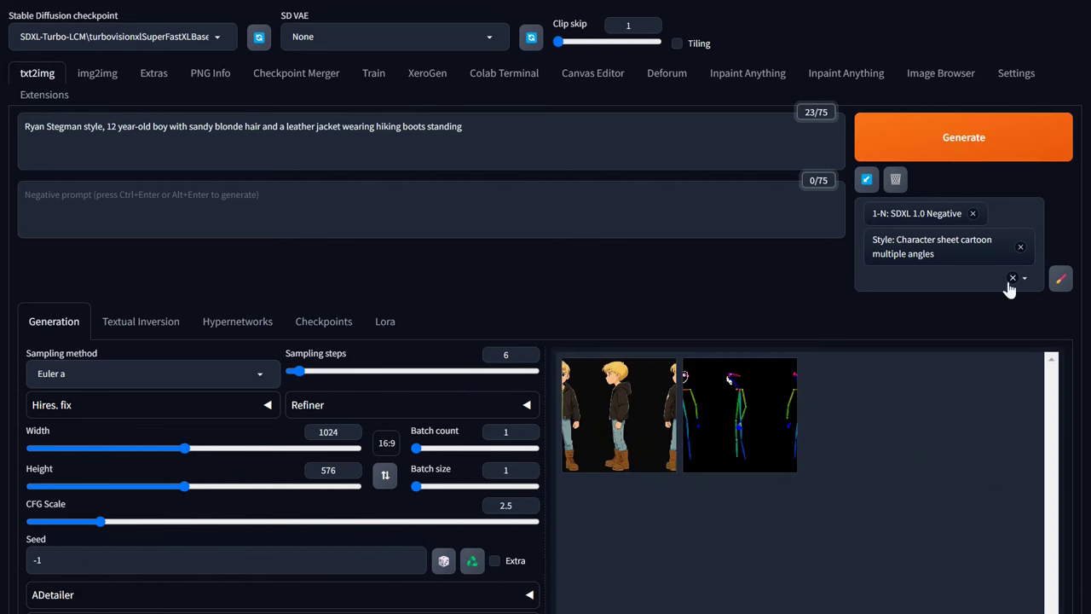
{"action": "left_click", "coordinate": [601, 418]}
Load the newly generated Ryan Stegman style sheet as the input image of ControlNet Unit 1
{"action": "scroll", "coordinate": [602, 418], "scroll_direction": "down", "scroll_amount": 4}
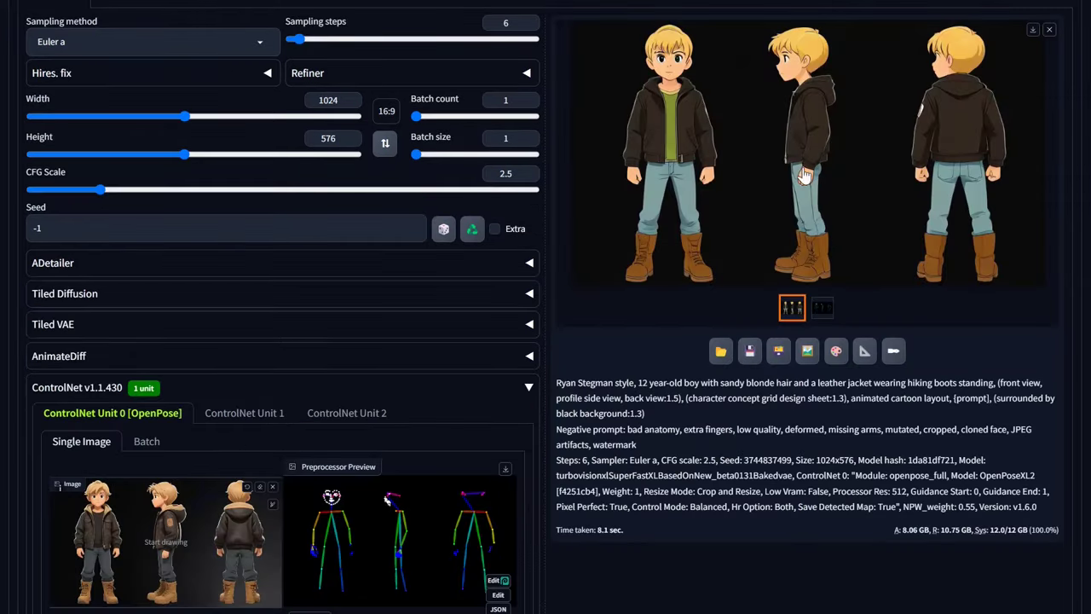
{"action": "scroll", "coordinate": [807, 183], "scroll_direction": "down", "scroll_amount": 1}
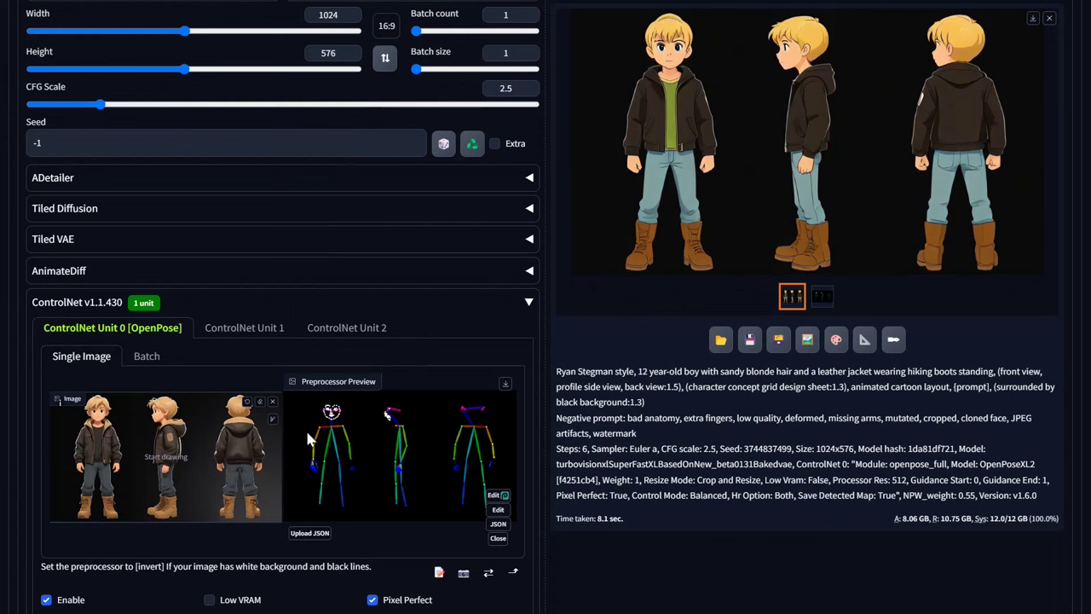
{"action": "left_click", "coordinate": [232, 335]}
{"action": "left_click_drag", "start_coordinate": [669, 170], "coordinate": [128, 487]}
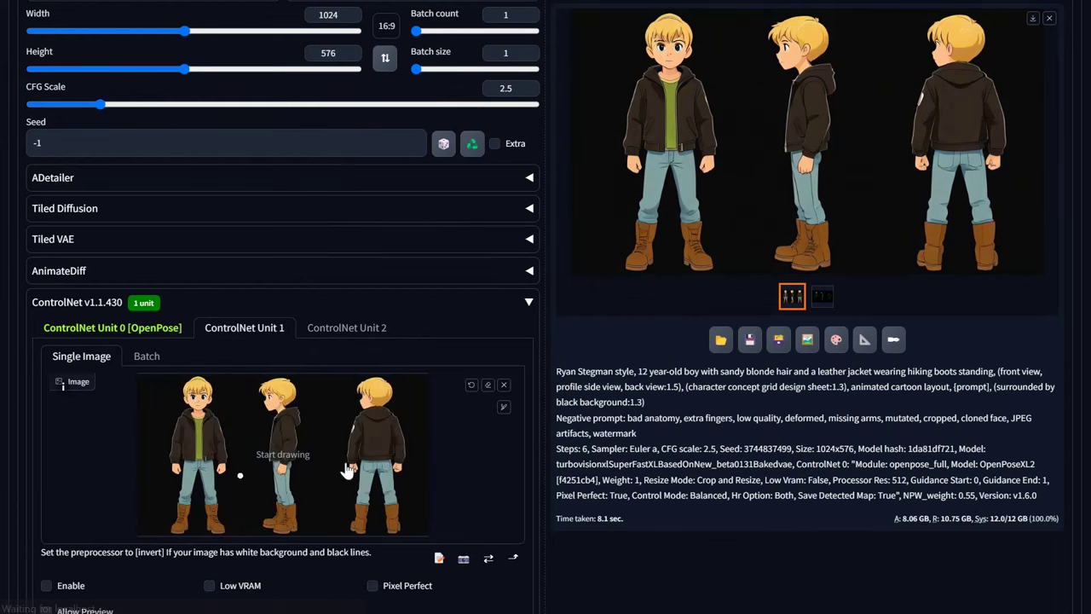
Enable ControlNet Unit 1 with Pixel Perfect and set its control type to Reference
{"action": "scroll", "coordinate": [525, 420], "scroll_direction": "down", "scroll_amount": 1}
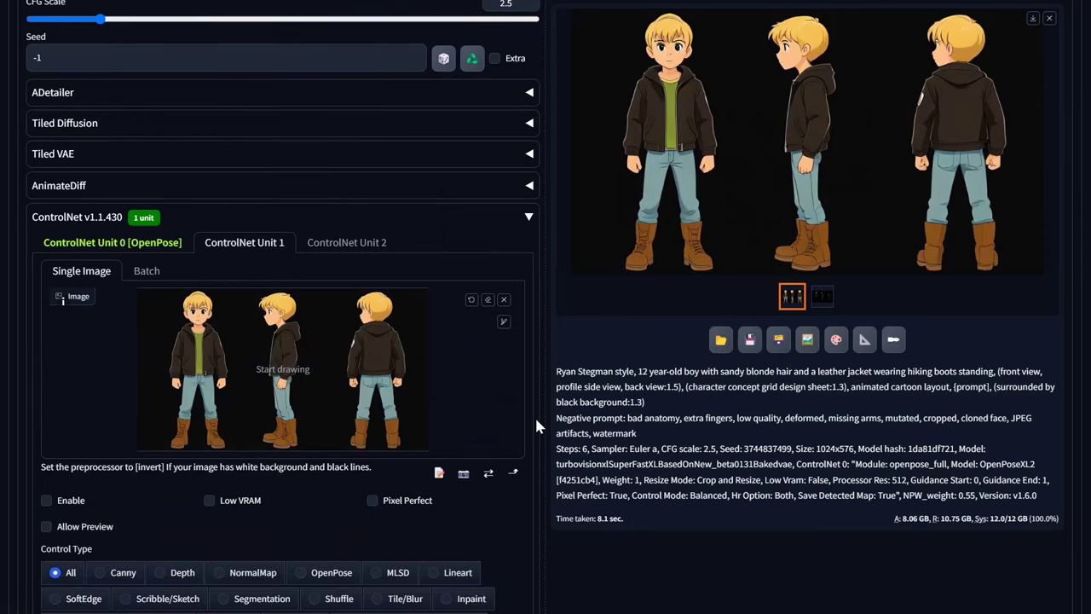
{"action": "scroll", "coordinate": [526, 447], "scroll_direction": "down", "scroll_amount": 2}
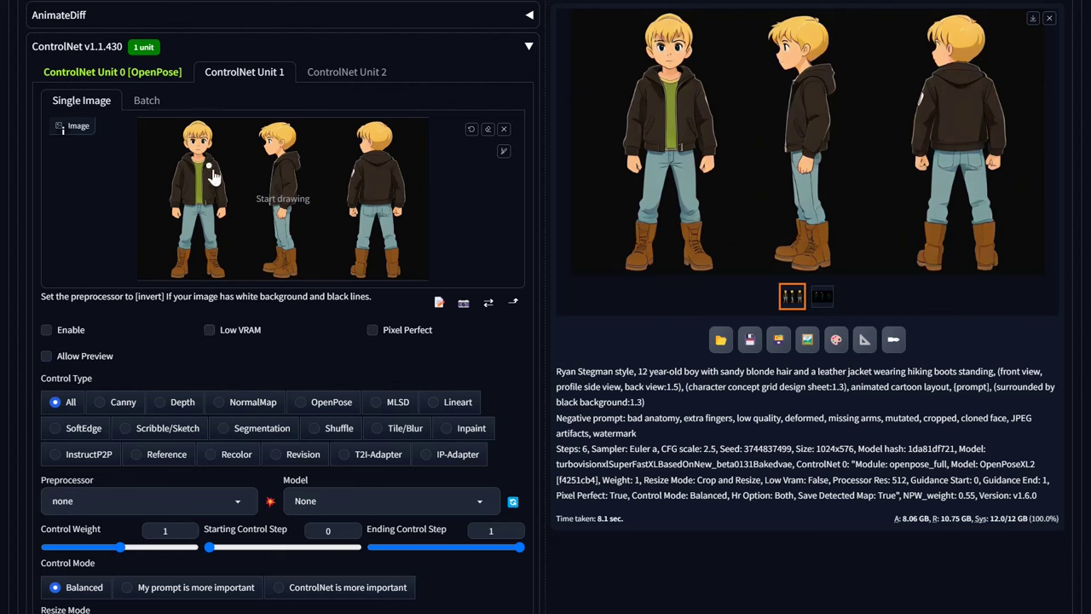
{"action": "left_click", "coordinate": [69, 329]}
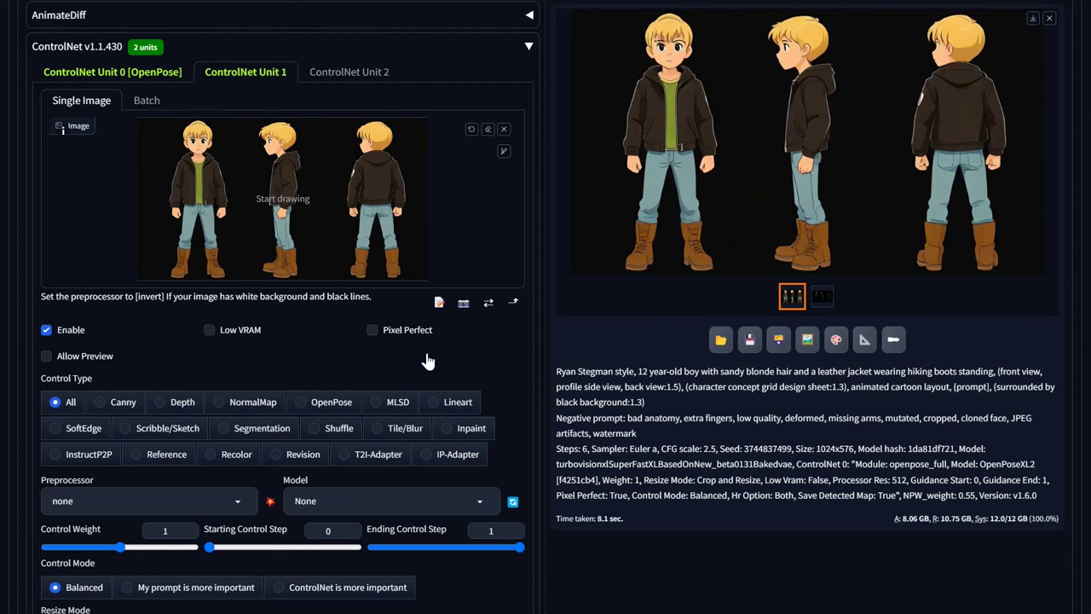
{"action": "left_click", "coordinate": [405, 333]}
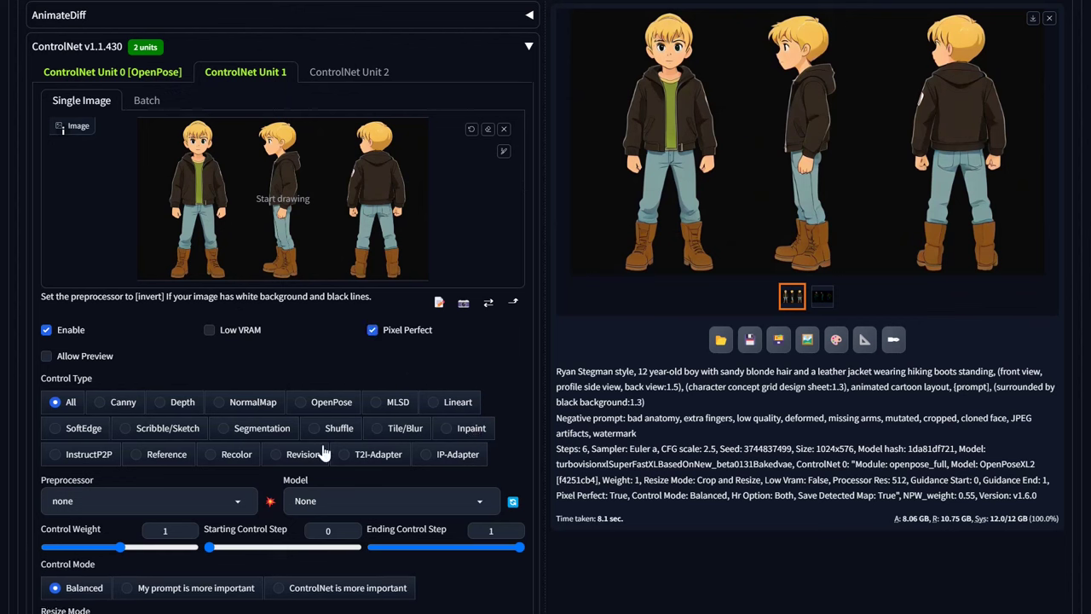
{"action": "left_click", "coordinate": [167, 455]}
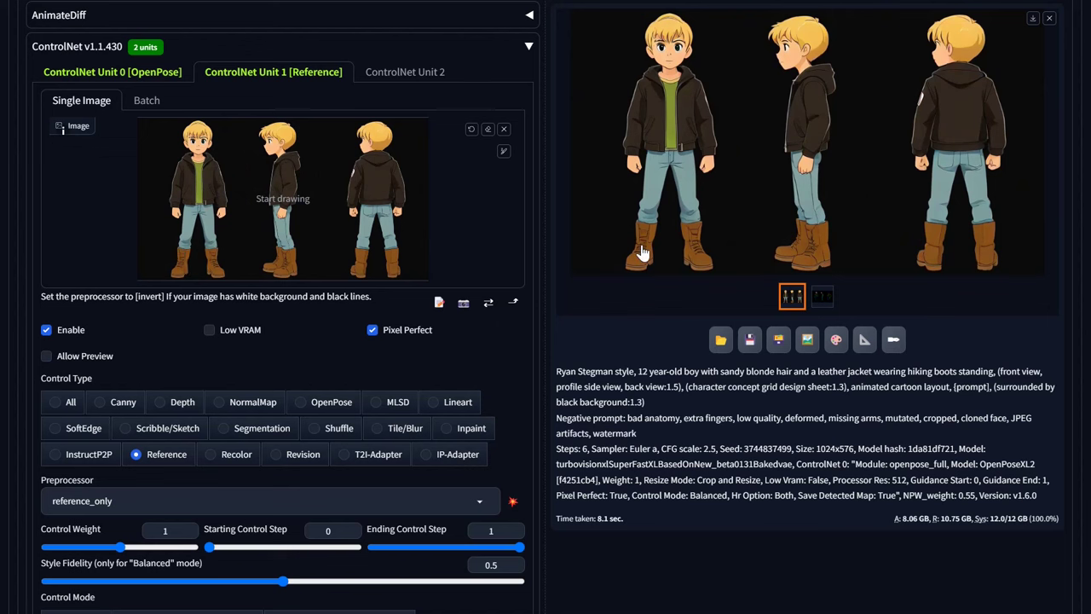
Set the control weight of ControlNet Unit 0 (OpenPose) to 0.35
{"action": "scroll", "coordinate": [522, 349], "scroll_direction": "up", "scroll_amount": 3}
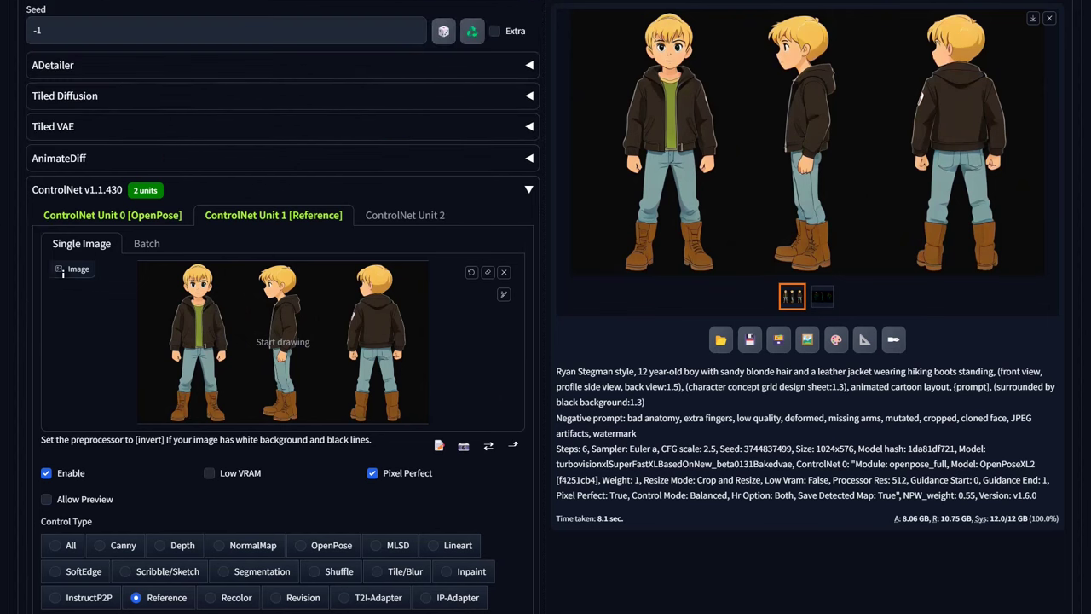
{"action": "scroll", "coordinate": [521, 349], "scroll_direction": "down", "scroll_amount": 1}
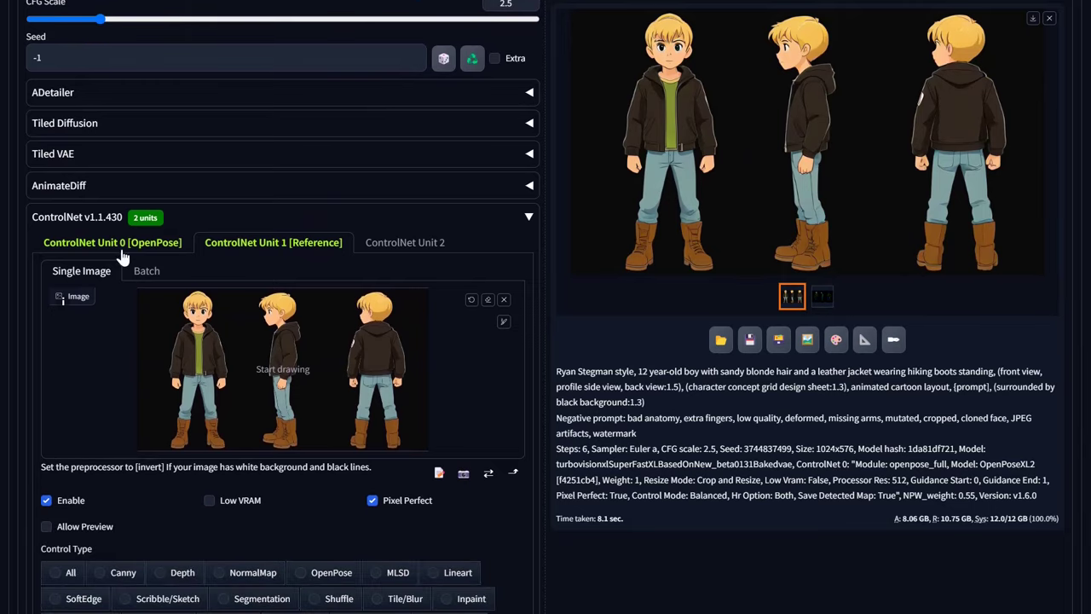
{"action": "left_click", "coordinate": [123, 247]}
{"action": "scroll", "coordinate": [40, 348], "scroll_direction": "down", "scroll_amount": 2}
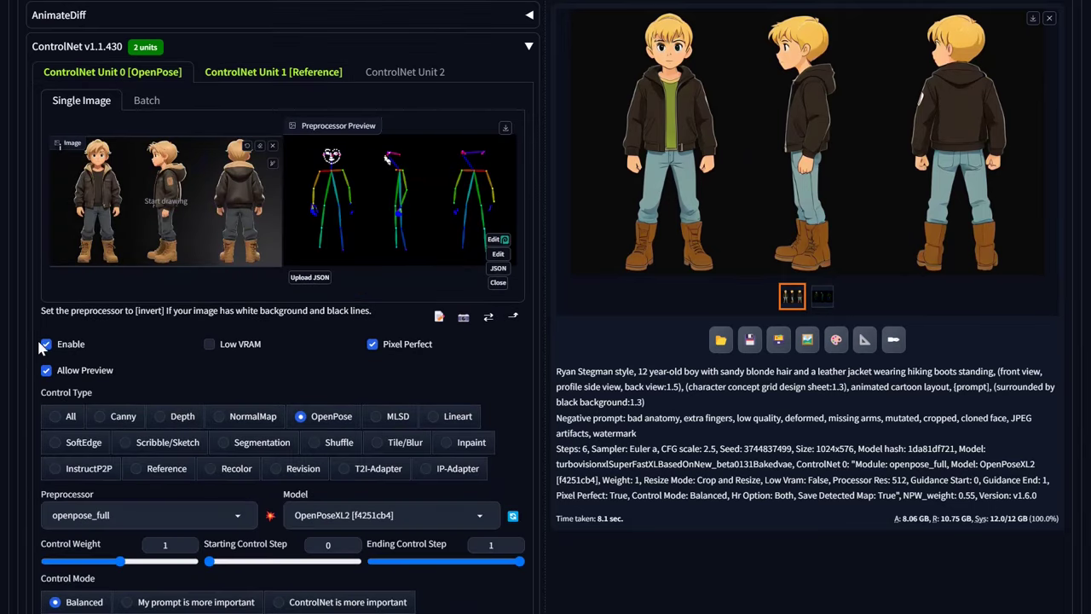
{"action": "left_click", "coordinate": [79, 562]}
{"action": "left_click", "coordinate": [69, 561]}
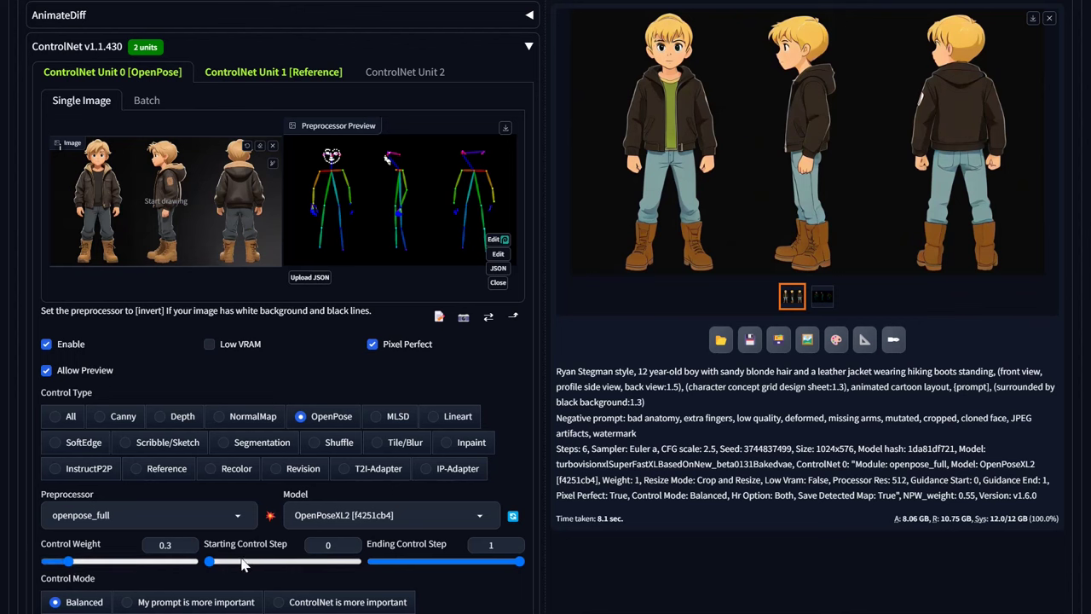
{"action": "left_click", "coordinate": [79, 562]}
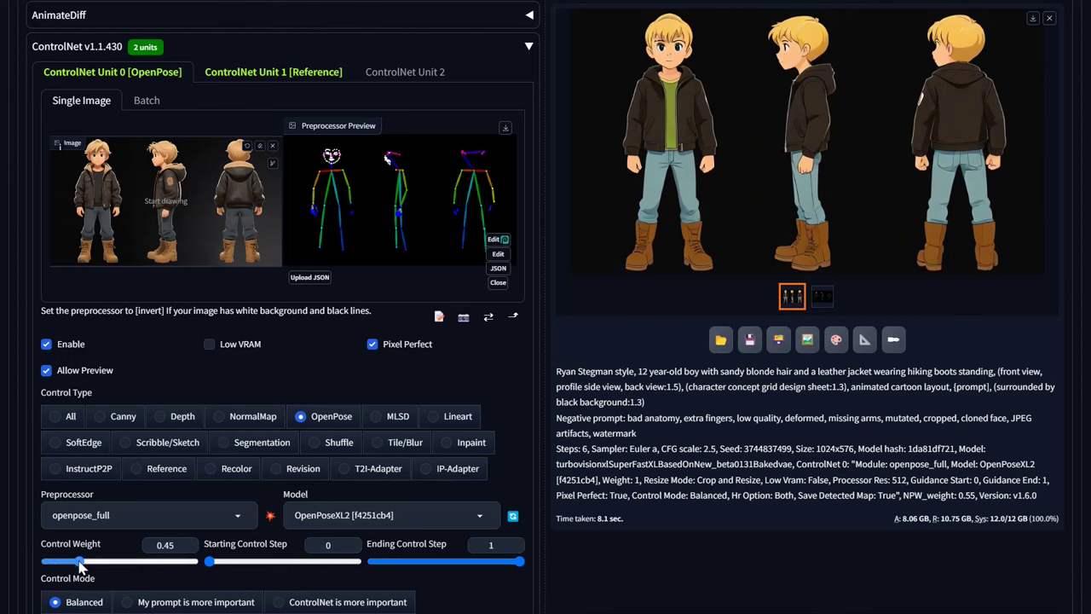
{"action": "left_click_drag", "start_coordinate": [79, 561], "coordinate": [83, 562]}
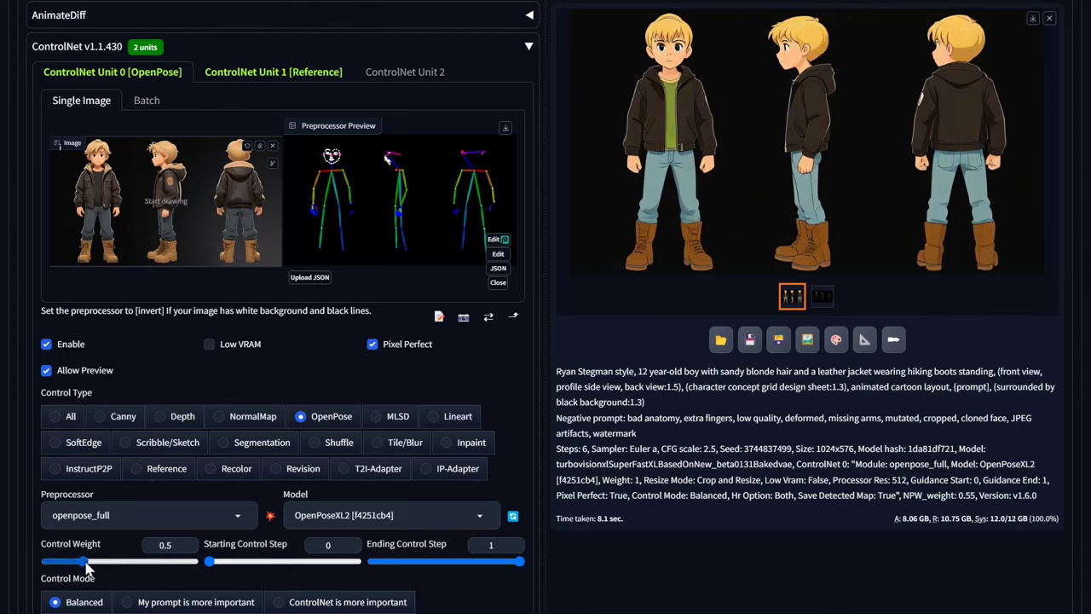
{"action": "left_click_drag", "start_coordinate": [86, 564], "coordinate": [74, 568]}
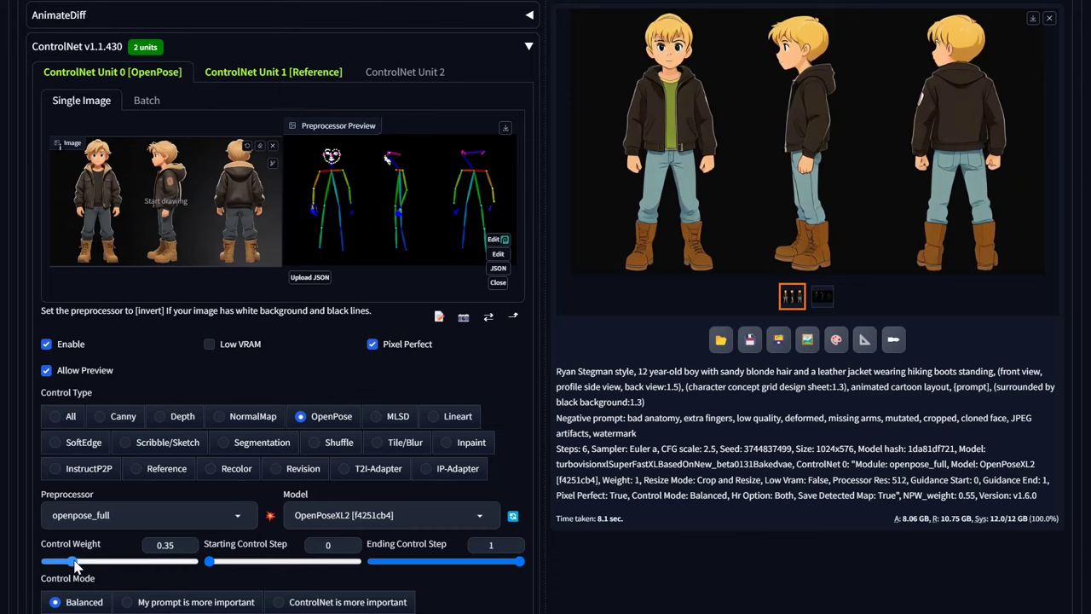
Replace "standing" with "kneeling" at the end of the prompt and generate a new character sheet
{"action": "scroll", "coordinate": [431, 385], "scroll_direction": "up", "scroll_amount": 1}
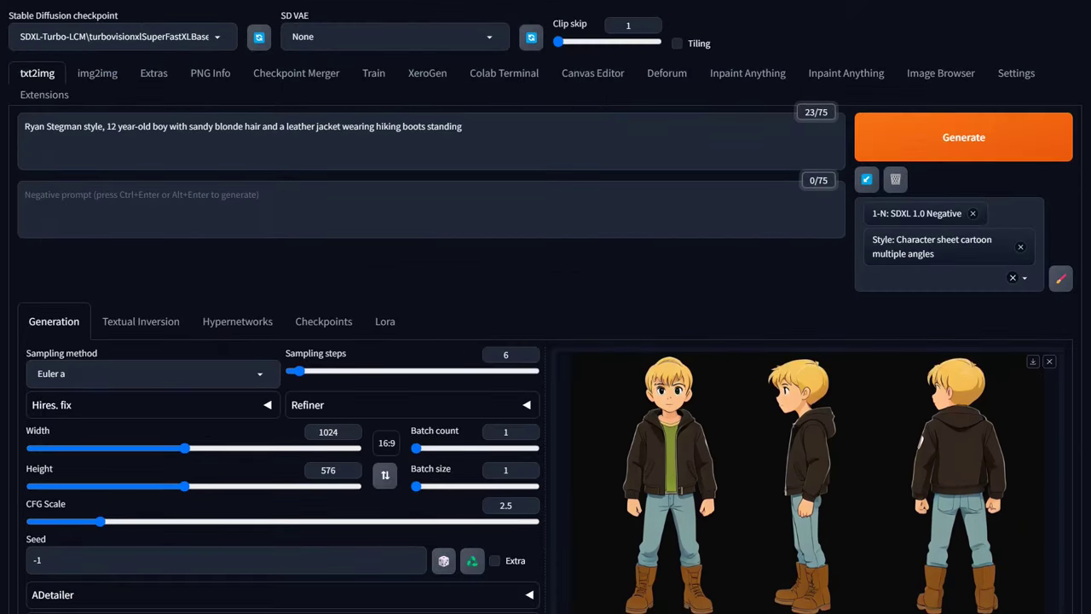
{"action": "mouse_move", "coordinate": [462, 126]}
{"action": "left_mouse_down"}
{"action": "mouse_move", "coordinate": [330, 126]}
{"action": "mouse_move", "coordinate": [443, 126]}
{"action": "left_mouse_up"}
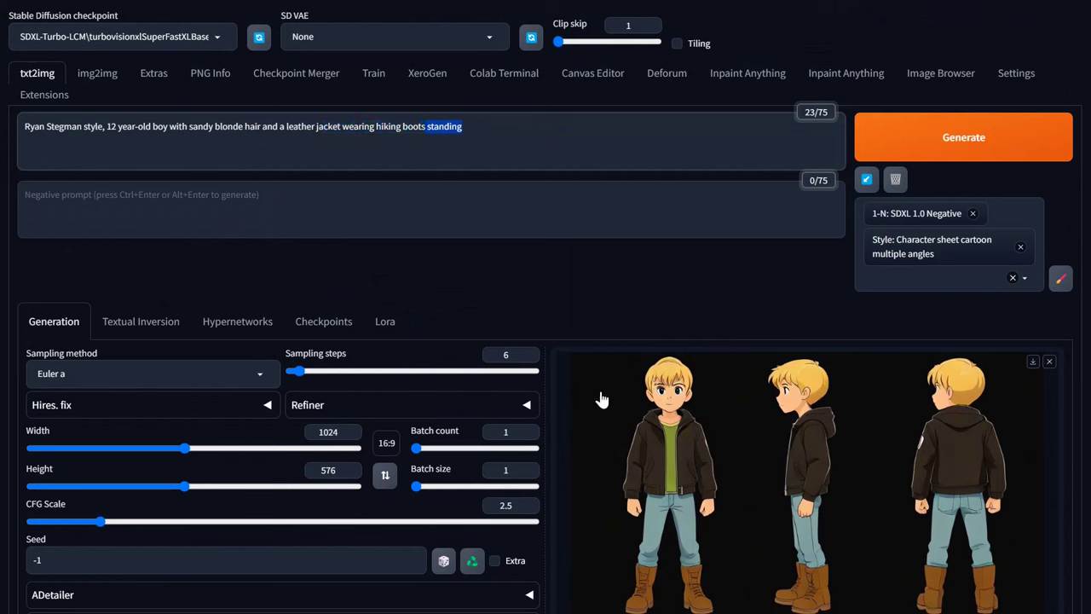
{"action": "key", "text": "BackSpace"}
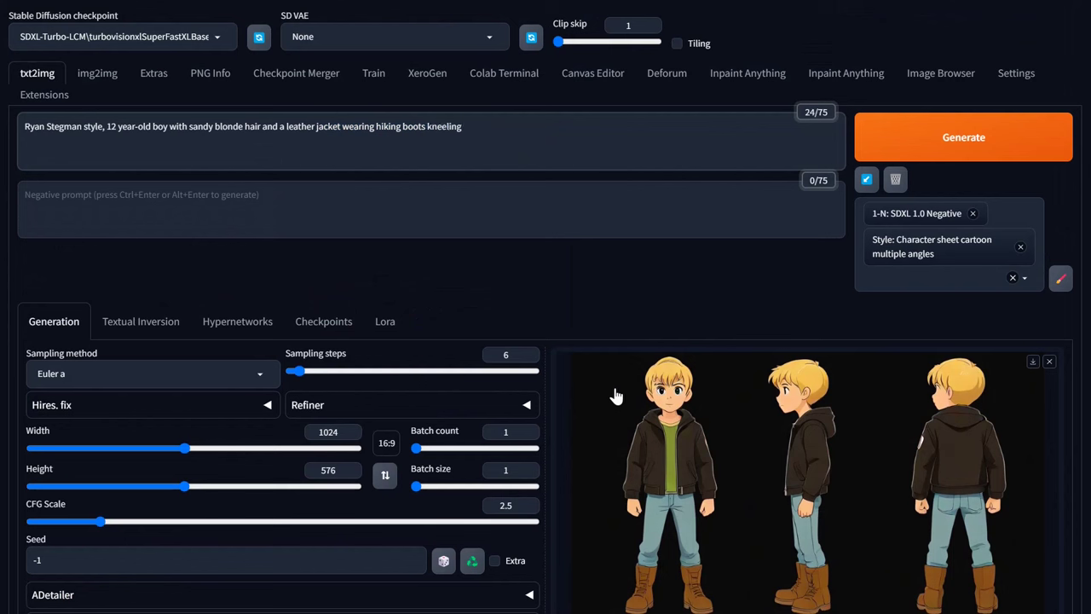
{"action": "left_click", "coordinate": [960, 146]}
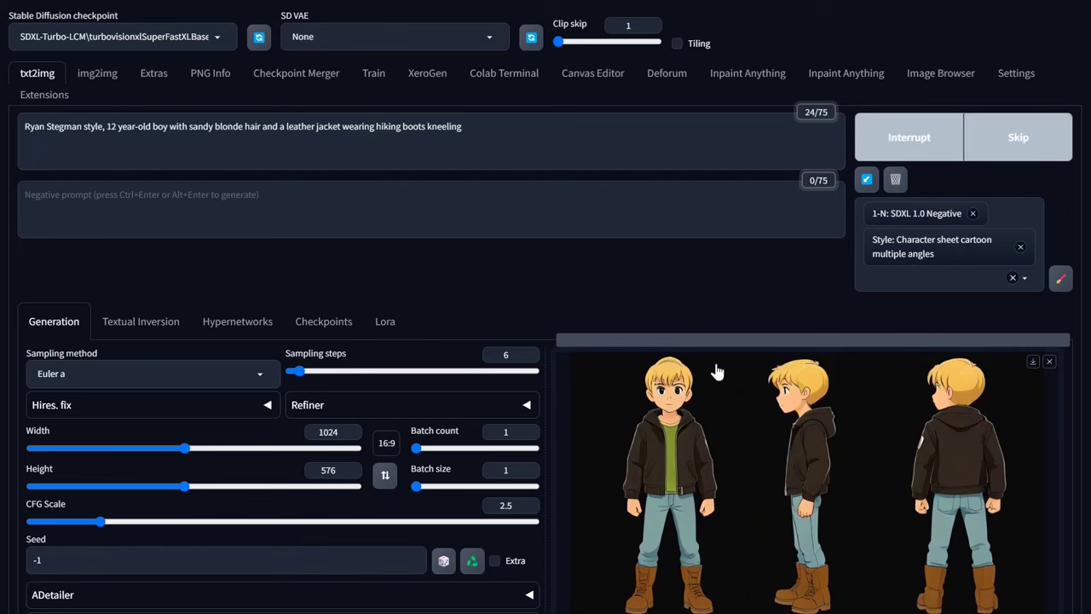
{"action": "scroll", "coordinate": [718, 370], "scroll_direction": "down", "scroll_amount": 2}
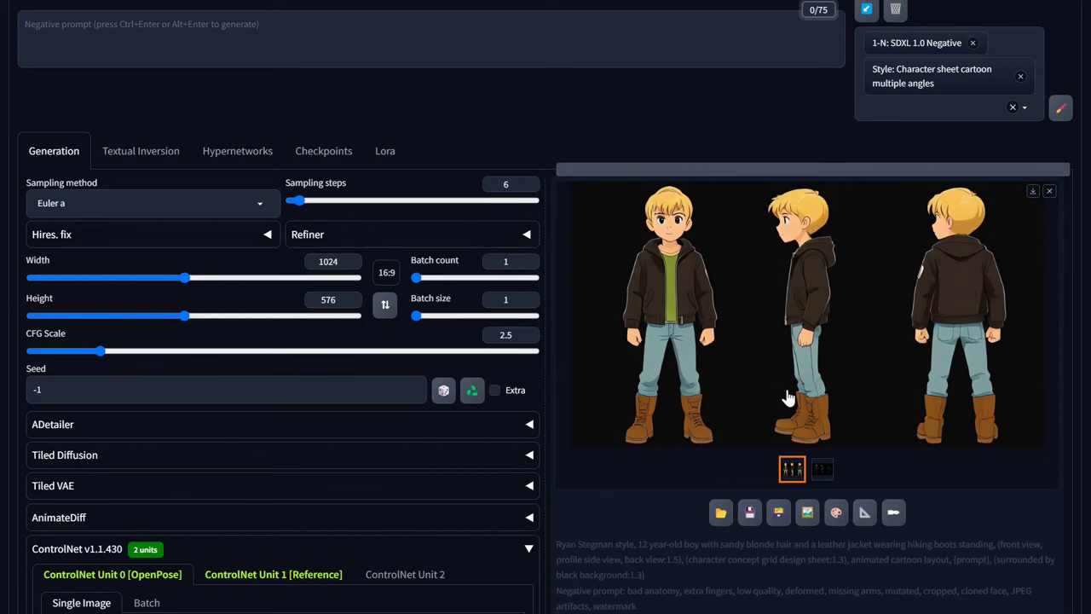
{"action": "left_click", "coordinate": [893, 512]}
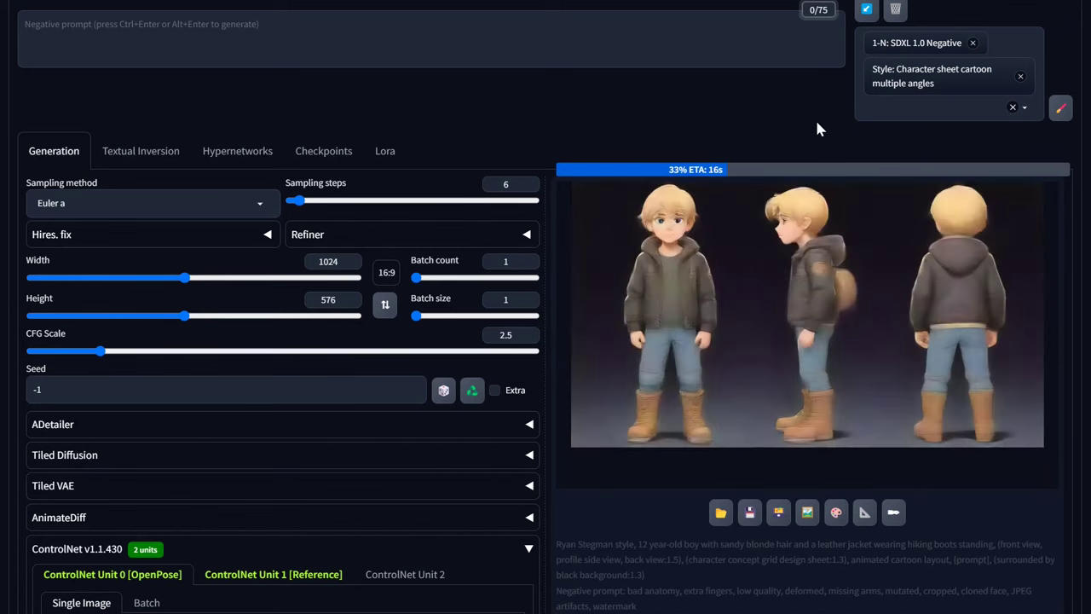
{"action": "scroll", "coordinate": [891, 97], "scroll_direction": "up", "scroll_amount": 1}
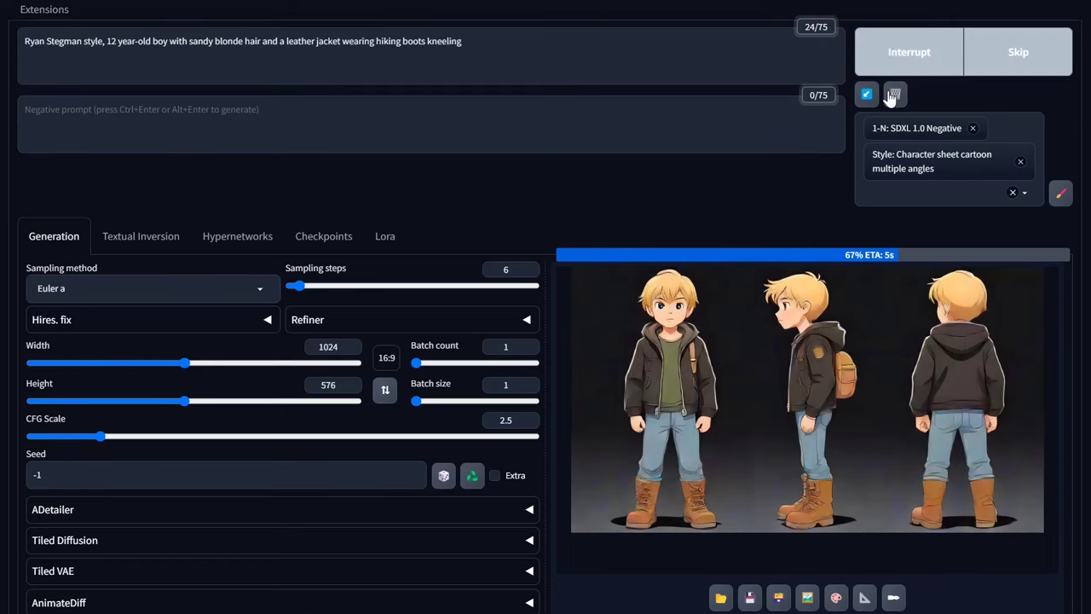
Lower the OpenPose unit's control weight to 0.2 and generate the kneeling character sheet again
{"action": "scroll", "coordinate": [458, 353], "scroll_direction": "down", "scroll_amount": 9}
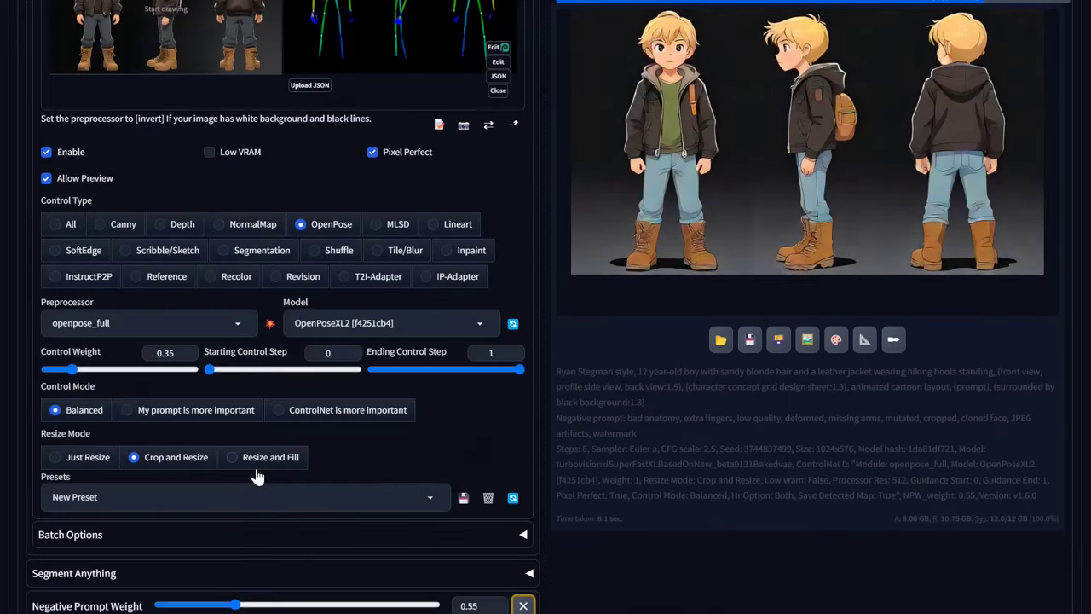
{"action": "scroll", "coordinate": [257, 477], "scroll_direction": "down", "scroll_amount": 2}
{"action": "left_click_drag", "start_coordinate": [72, 195], "coordinate": [59, 201]}
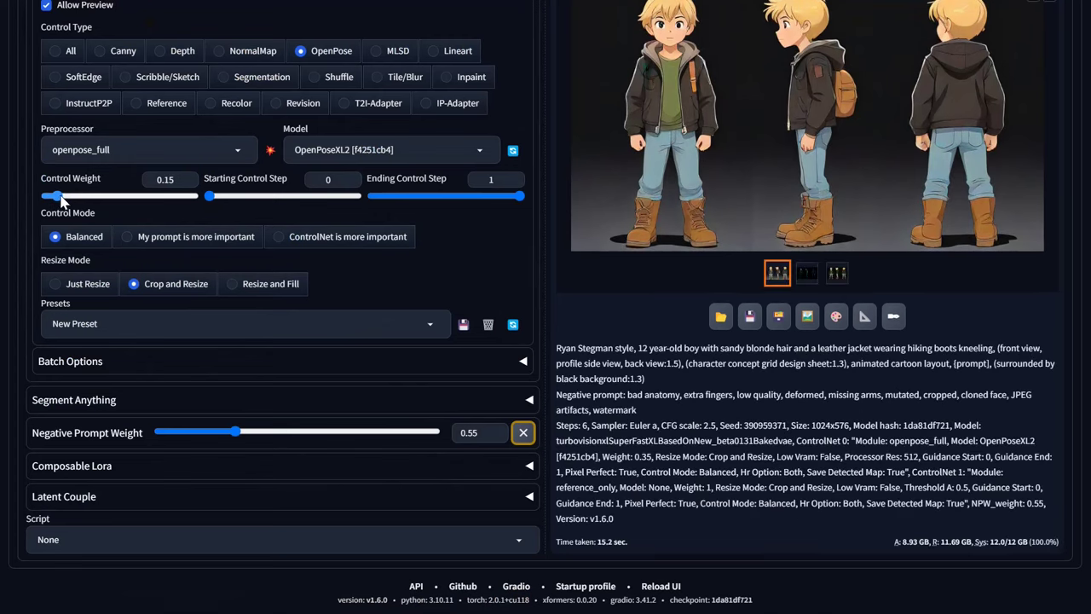
{"action": "scroll", "coordinate": [878, 286], "scroll_direction": "up", "scroll_amount": 11}
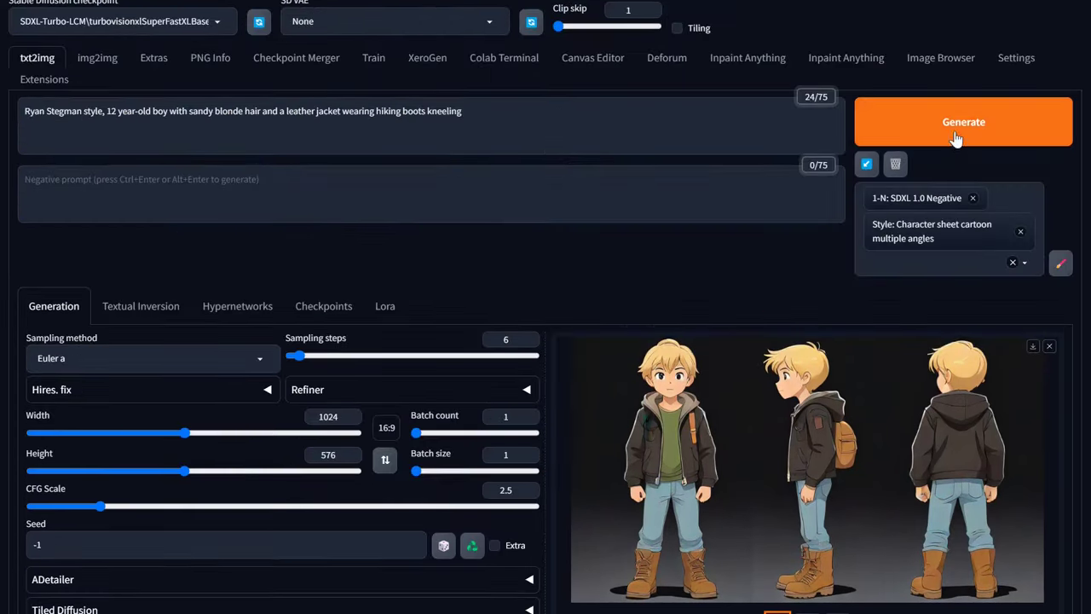
{"action": "left_click", "coordinate": [957, 139]}
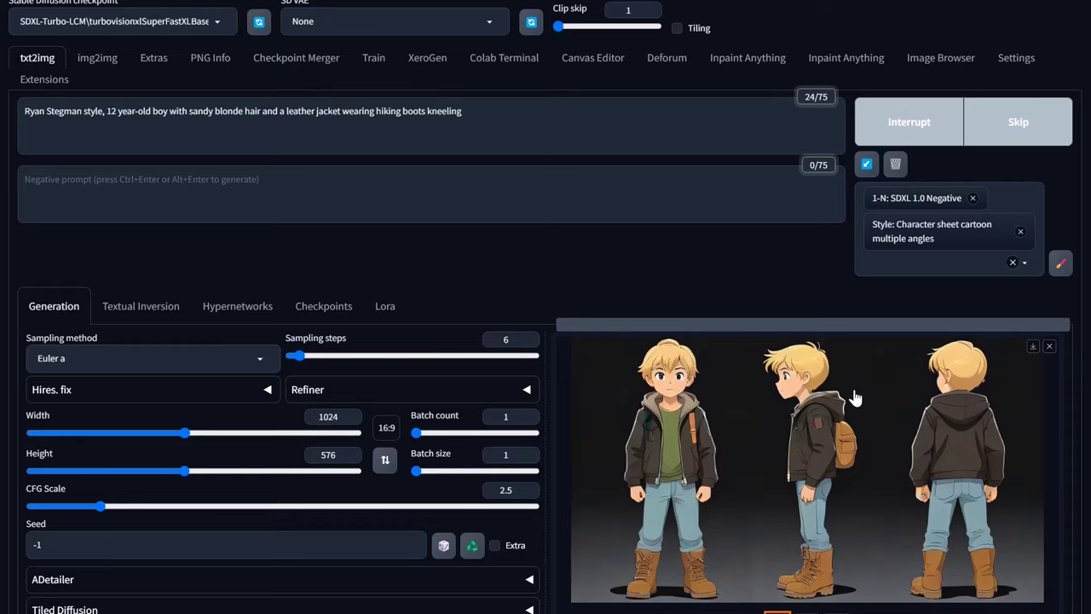
{"action": "scroll", "coordinate": [856, 398], "scroll_direction": "down", "scroll_amount": 2}
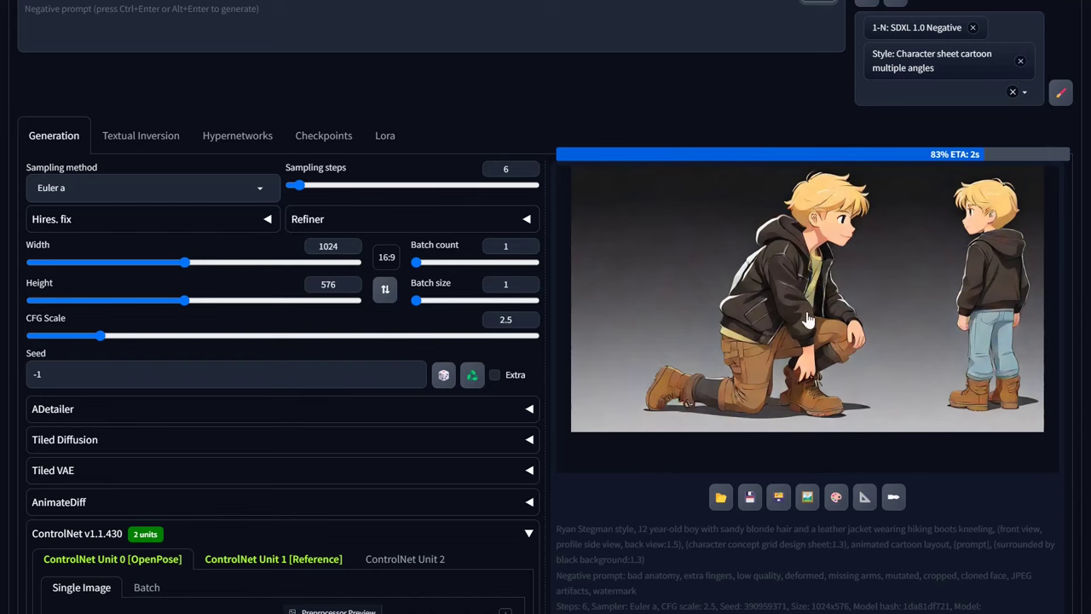
{"action": "scroll", "coordinate": [219, 478], "scroll_direction": "down", "scroll_amount": 4}
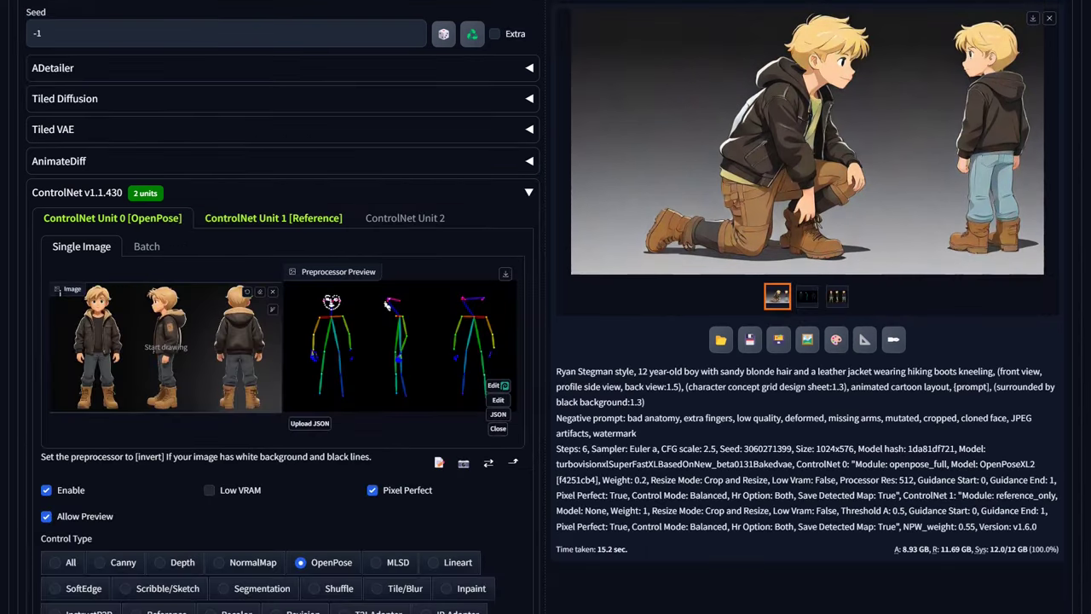
Check the reference image in ControlNet Unit 1 and disable ControlNet Unit 0 (OpenPose)
{"action": "scroll", "coordinate": [213, 443], "scroll_direction": "down", "scroll_amount": 3}
{"action": "scroll", "coordinate": [212, 443], "scroll_direction": "up", "scroll_amount": 3}
{"action": "left_click", "coordinate": [294, 220]}
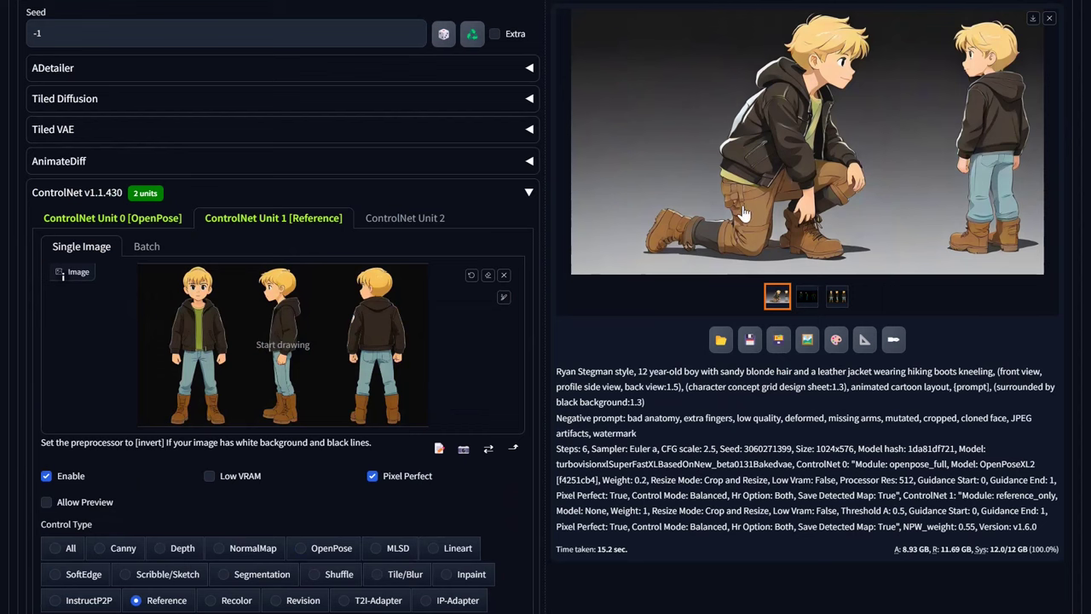
{"action": "scroll", "coordinate": [641, 330], "scroll_direction": "up", "scroll_amount": 2}
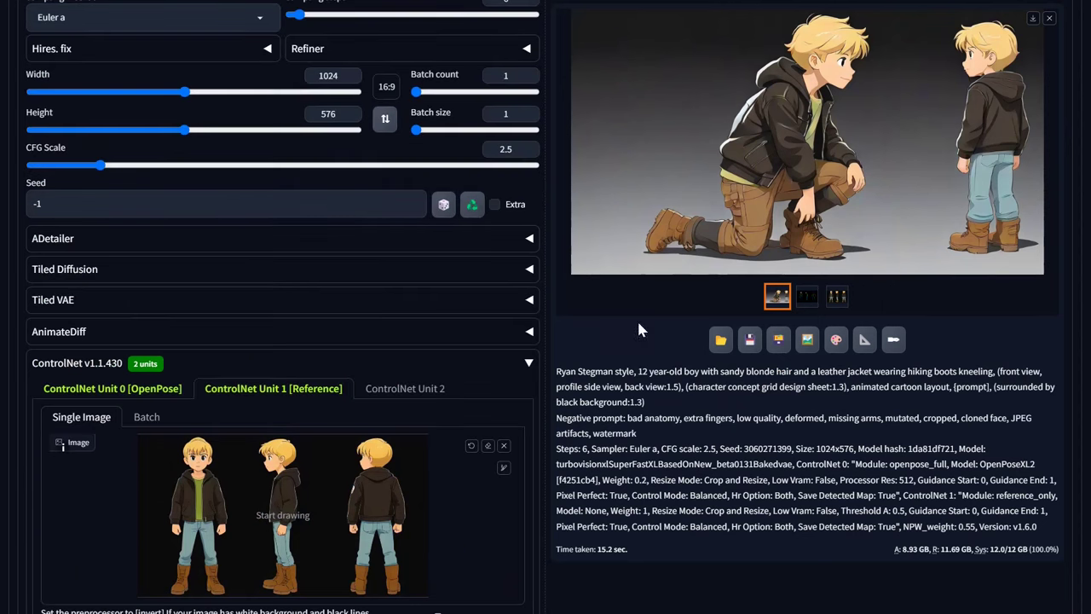
{"action": "left_click", "coordinate": [107, 390]}
{"action": "scroll", "coordinate": [94, 401], "scroll_direction": "down", "scroll_amount": 3}
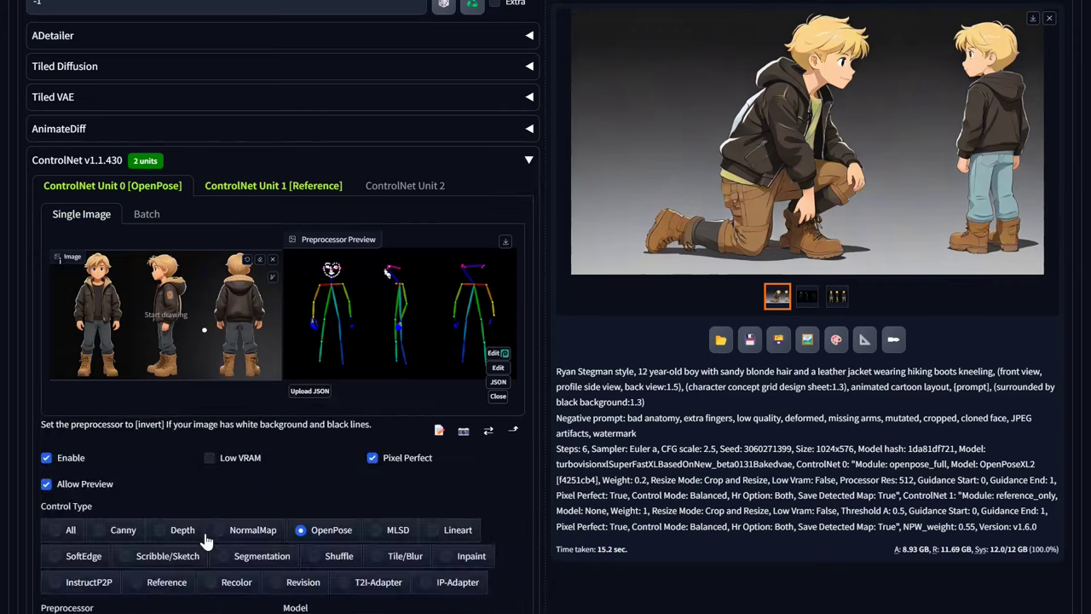
{"action": "left_click", "coordinate": [75, 407]}
{"action": "scroll", "coordinate": [588, 474], "scroll_direction": "up", "scroll_amount": 5}
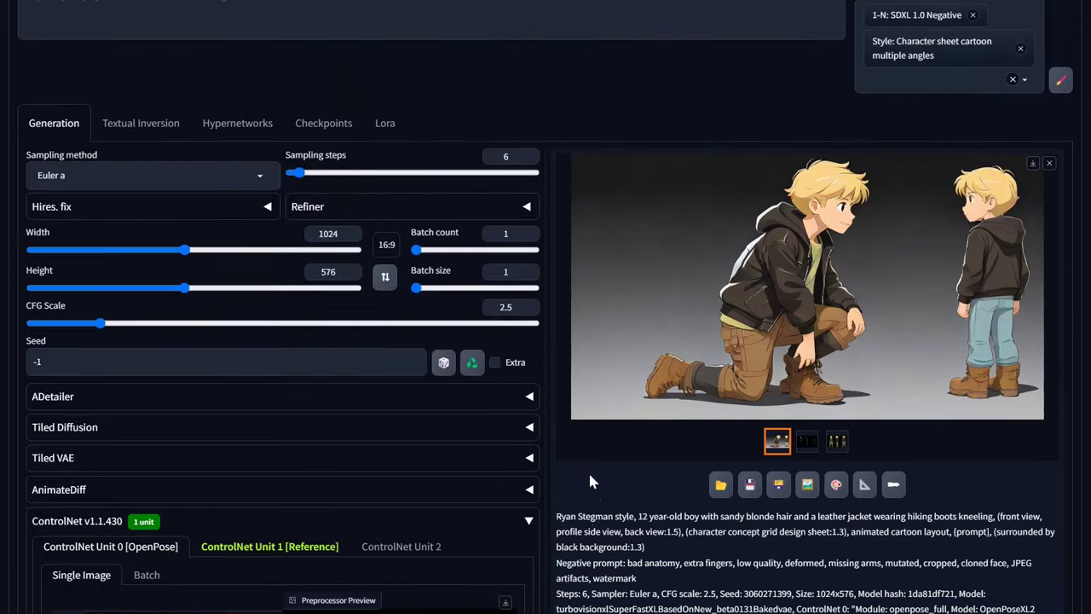
Raise the control weight of ControlNet Unit 1 (Reference) to 1.2 and generate a new kneeling character sheet
{"action": "scroll", "coordinate": [587, 477], "scroll_direction": "down", "scroll_amount": 6}
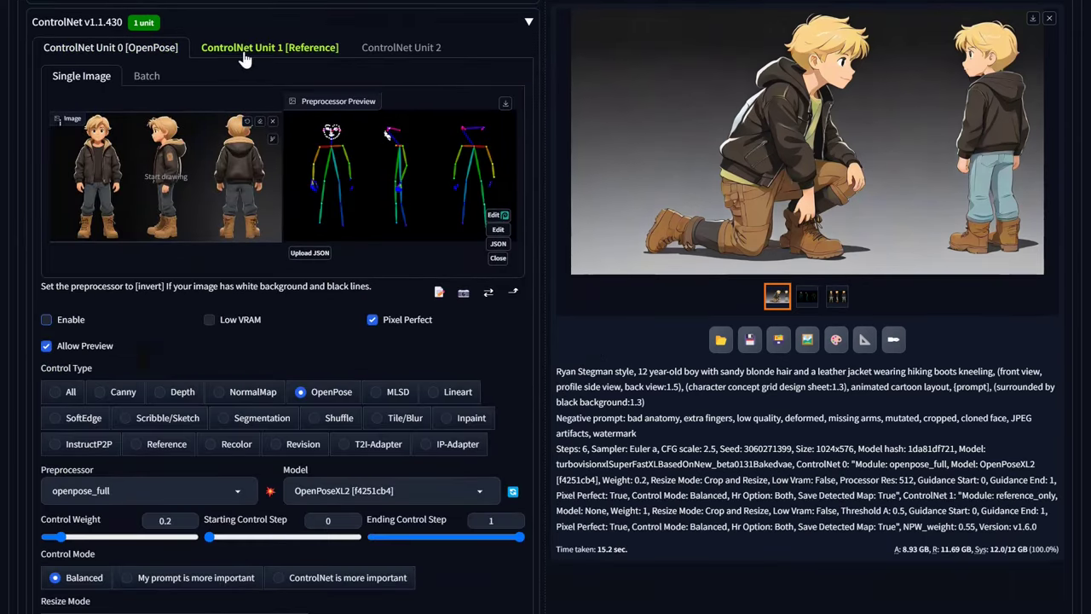
{"action": "left_click", "coordinate": [242, 49]}
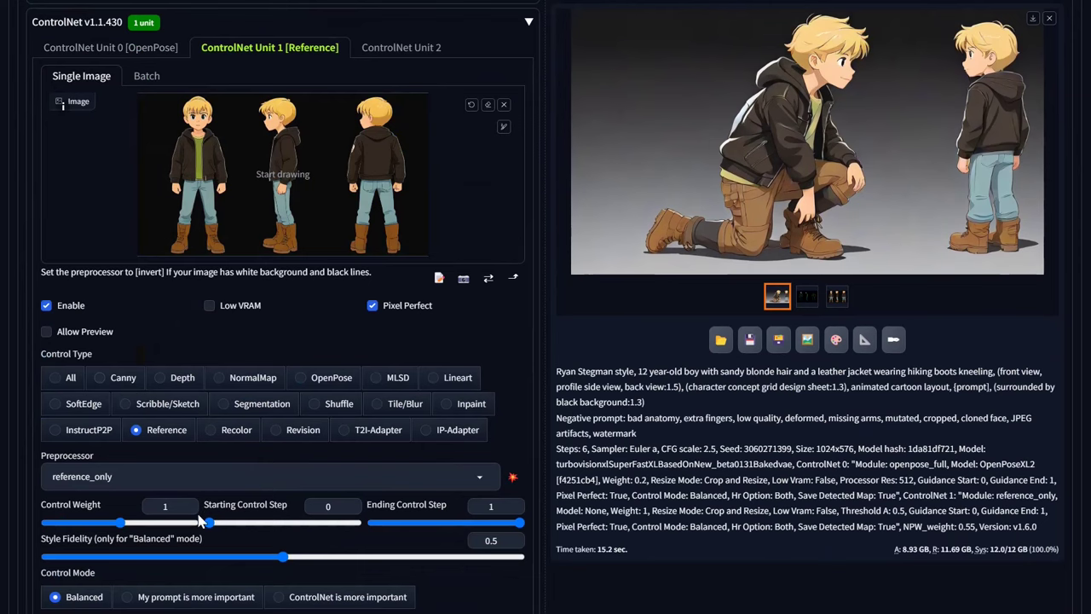
{"action": "left_click_drag", "start_coordinate": [122, 526], "coordinate": [137, 526]}
{"action": "scroll", "coordinate": [136, 526], "scroll_direction": "up", "scroll_amount": 5}
{"action": "scroll", "coordinate": [281, 341], "scroll_direction": "down", "scroll_amount": 6}
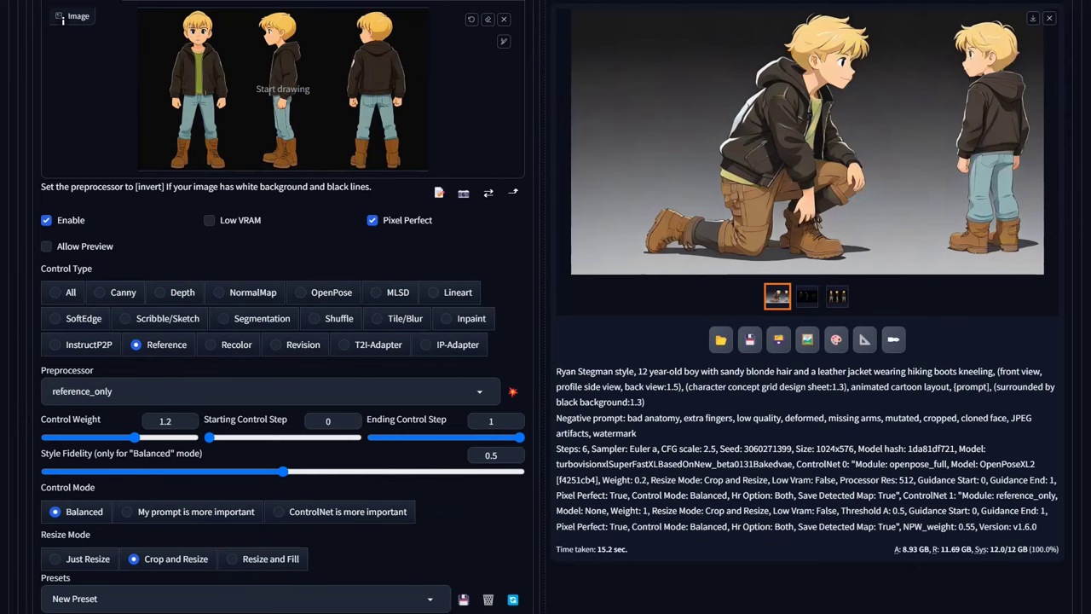
{"action": "scroll", "coordinate": [862, 463], "scroll_direction": "up", "scroll_amount": 15}
{"action": "left_click", "coordinate": [912, 144]}
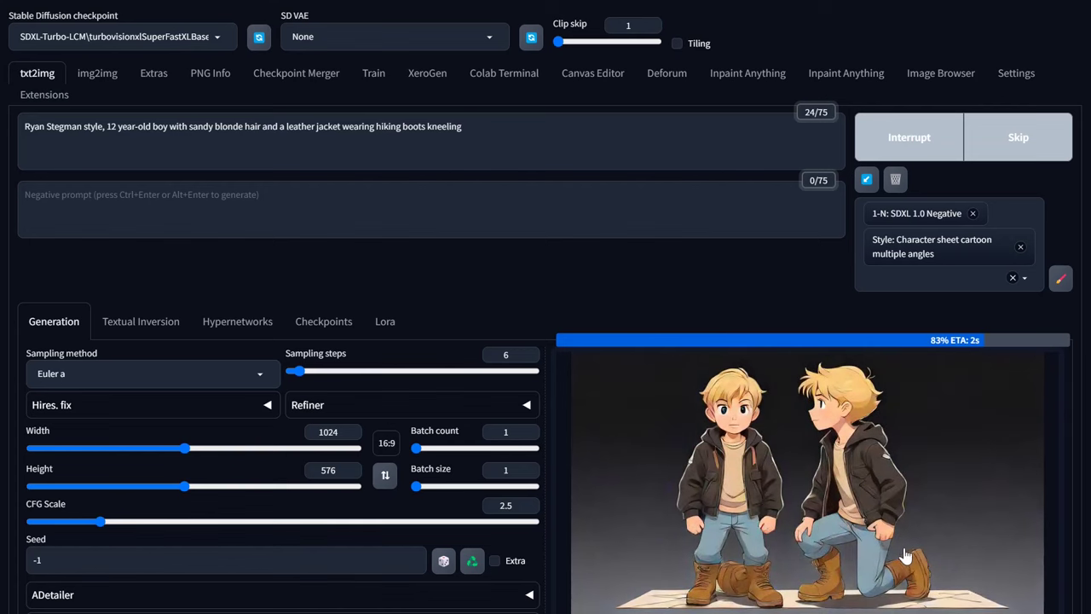
{"action": "scroll", "coordinate": [928, 570], "scroll_direction": "down", "scroll_amount": 1}
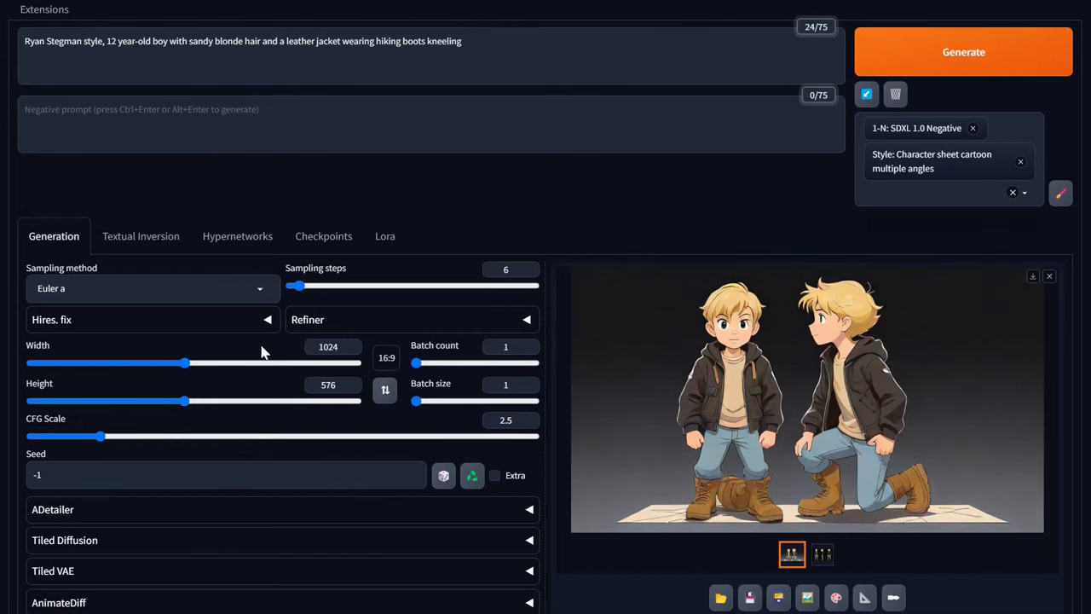
Change the prompt's clothing text to "sandy blonde hair, a leather jacket, green t-shirt, wearing hiking boots kneeling" and generate a new sheet
{"action": "scroll", "coordinate": [261, 352], "scroll_direction": "down", "scroll_amount": 6}
{"action": "scroll", "coordinate": [244, 298], "scroll_direction": "up", "scroll_amount": 6}
{"action": "scroll", "coordinate": [546, 307], "scroll_direction": "up", "scroll_amount": 1}
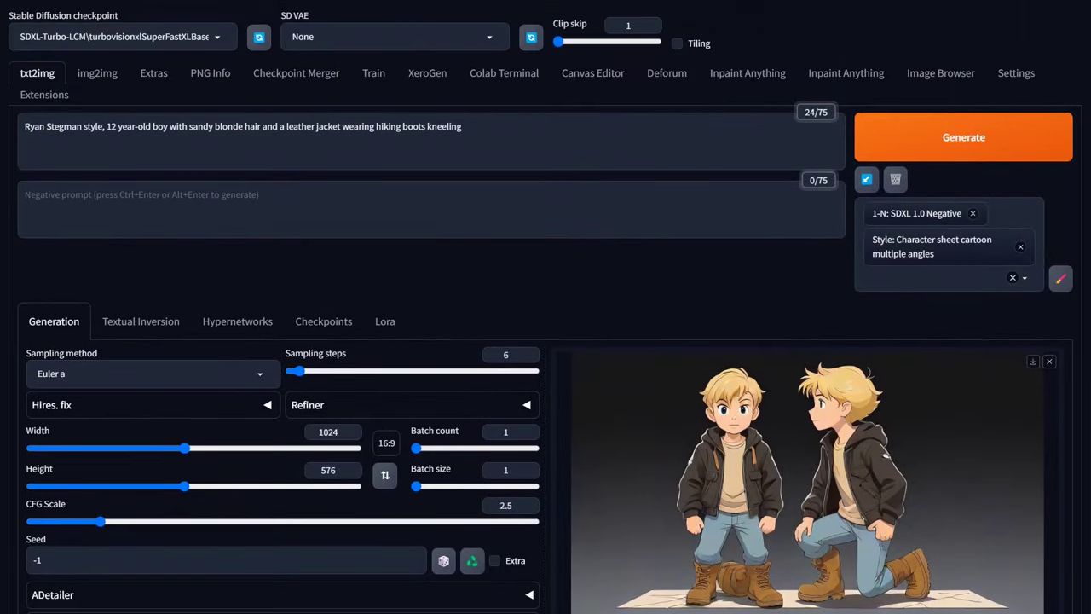
{"action": "double_click", "coordinate": [270, 126]}
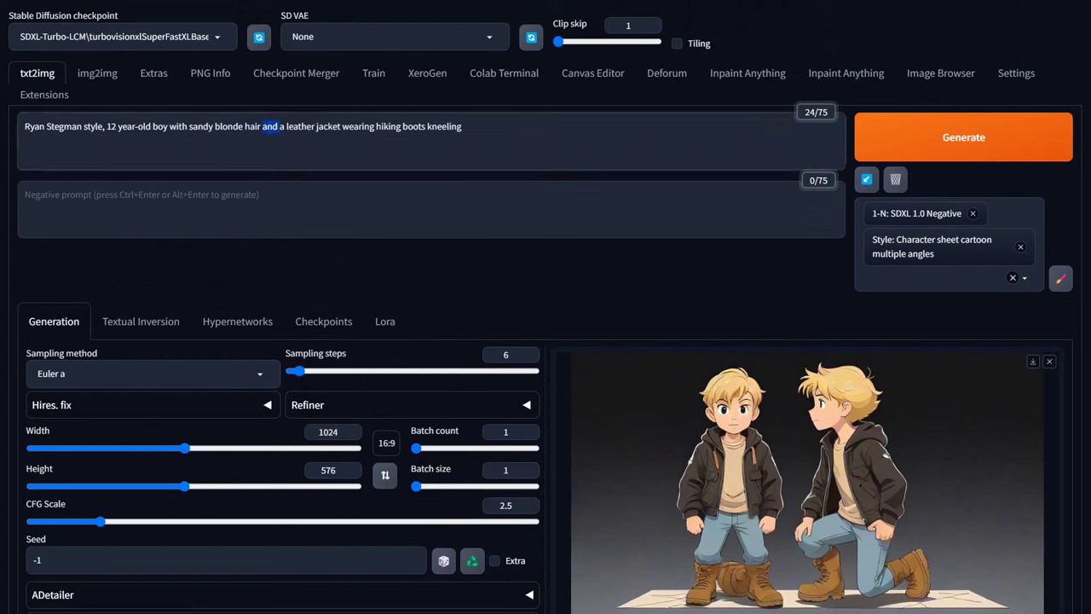
{"action": "key", "text": "BackSpace"}
{"action": "key", "text": "BackSpace"}
{"action": "type", "text": ","}
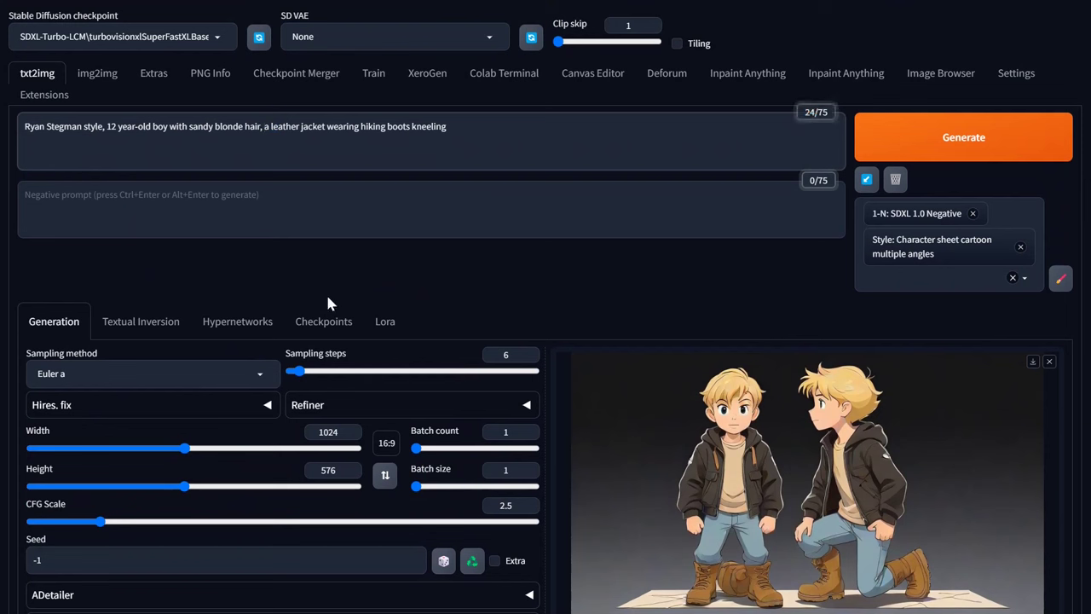
{"action": "type", "text": ", green "}
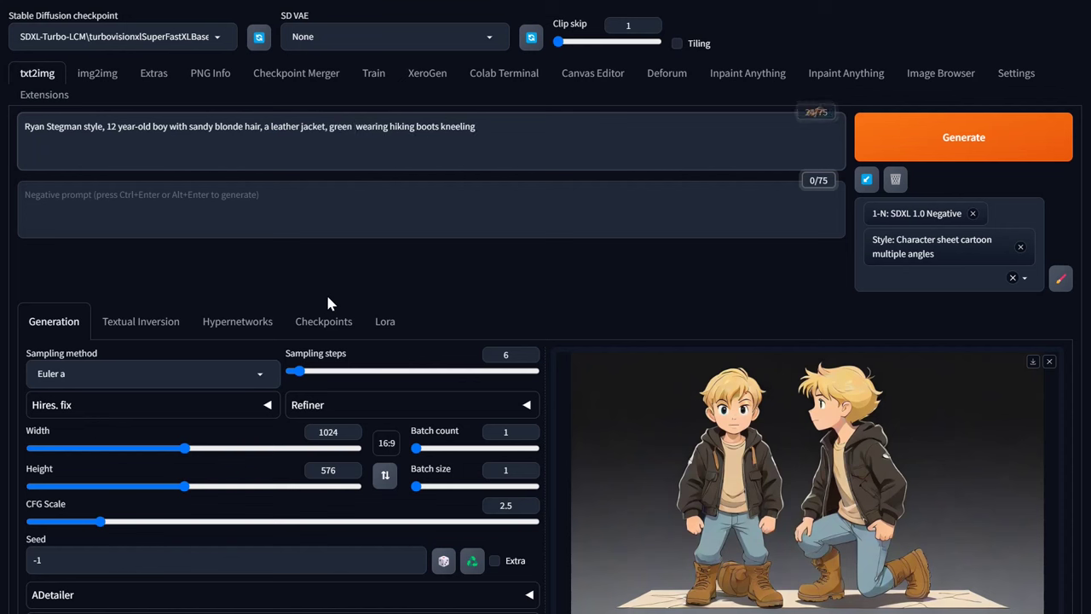
{"action": "type", "text": "t-shirt,"}
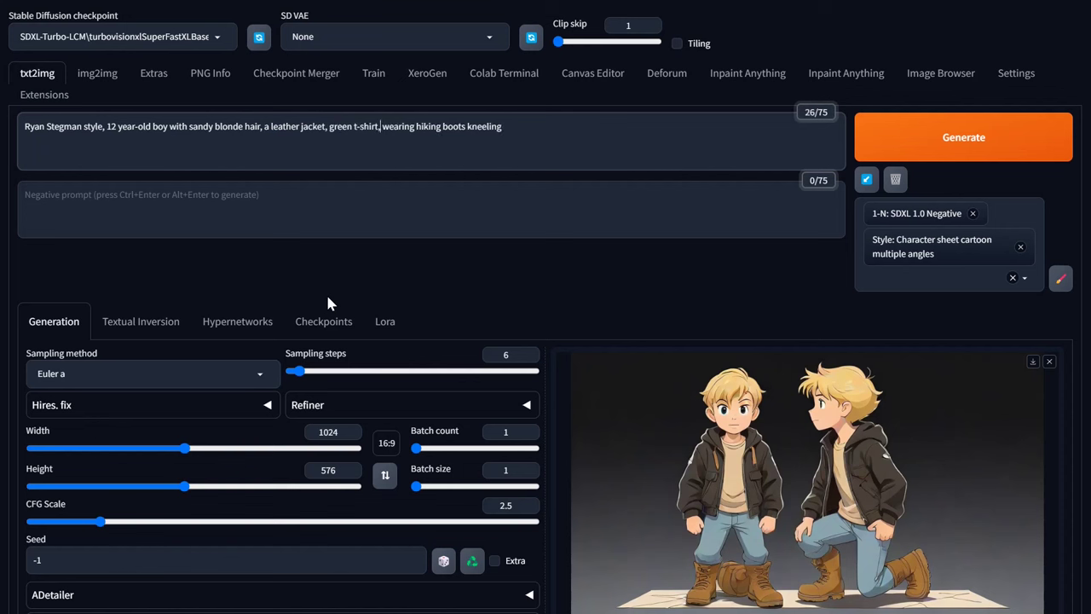
{"action": "left_click", "coordinate": [944, 150]}
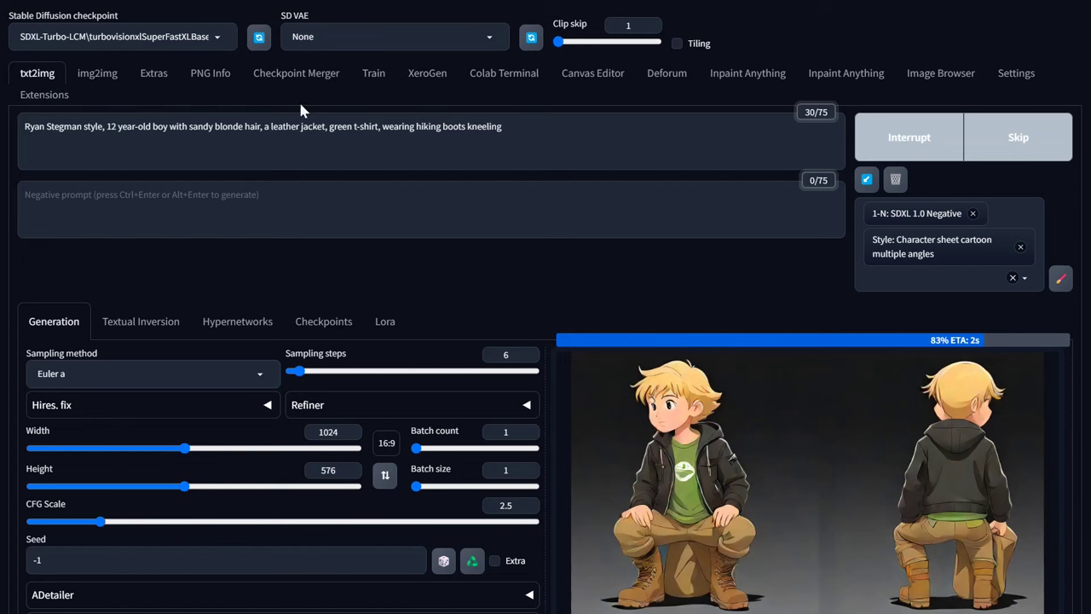
Change "green t-shirt" to "green shirt" in the prompt and generate a new kneeling character sheet
{"action": "left_click", "coordinate": [356, 126]}
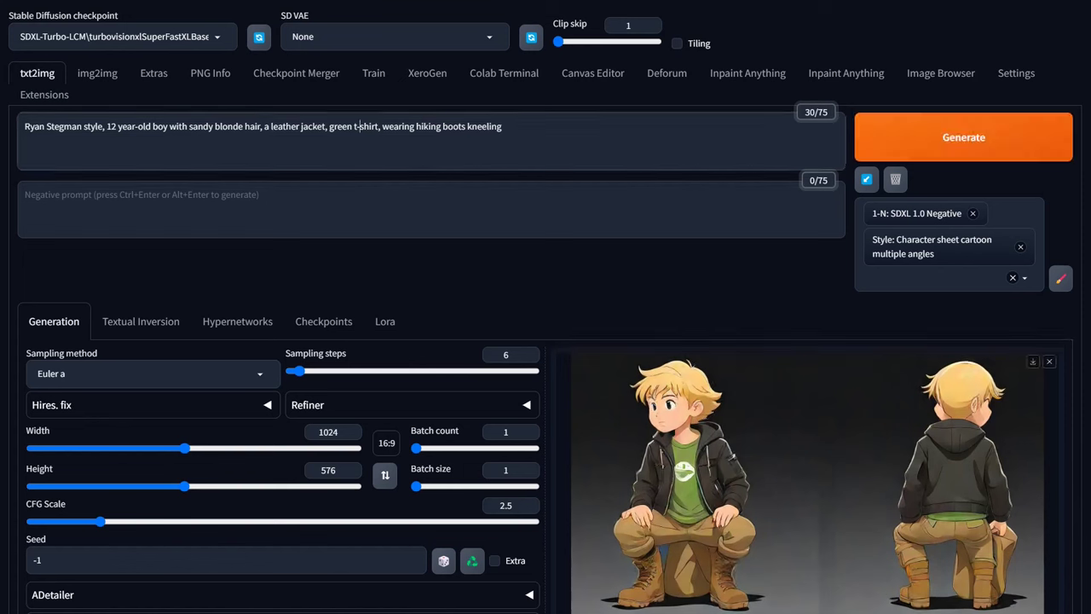
{"action": "key", "text": "BackSpace"}
{"action": "key", "text": "BackSpace"}
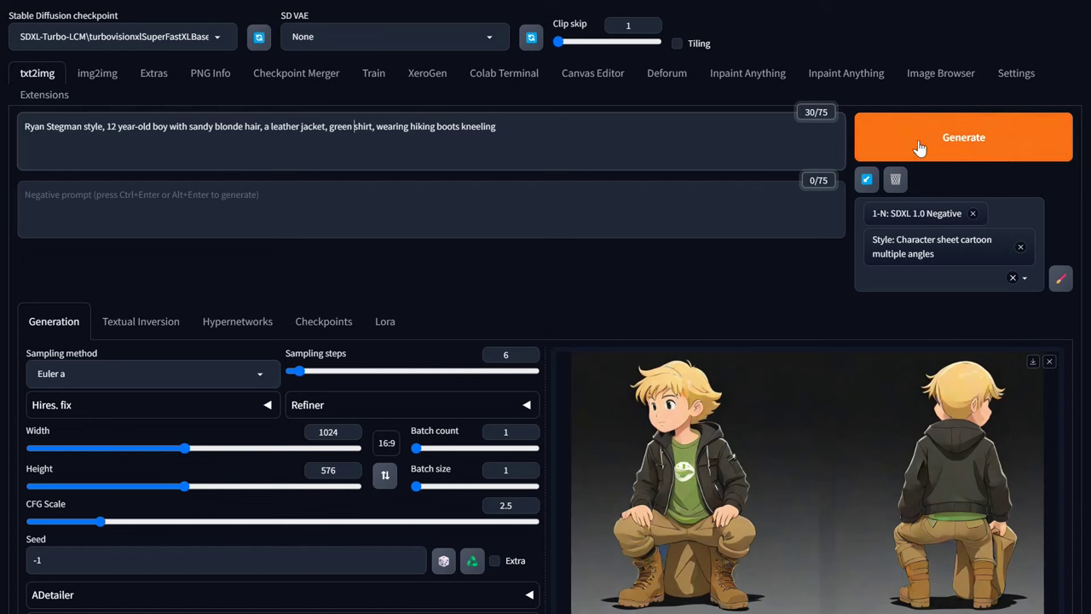
{"action": "key", "text": "ctrl+Return"}
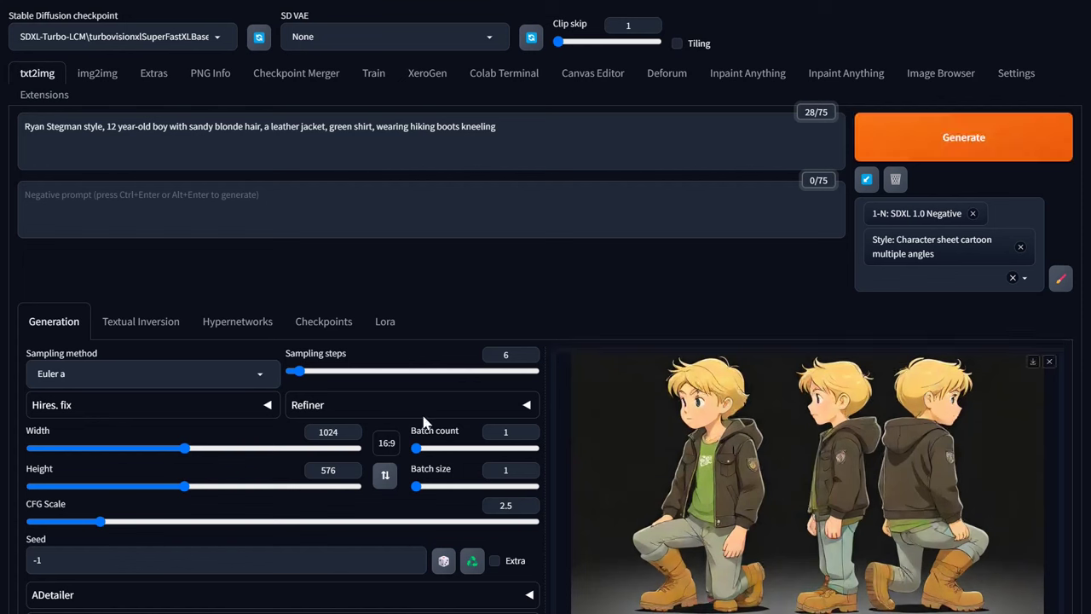
Compare the images and settings of ControlNet Unit 0 (OpenPose) and ControlNet Unit 1 (Reference)
{"action": "scroll", "coordinate": [426, 422], "scroll_direction": "down", "scroll_amount": 2}
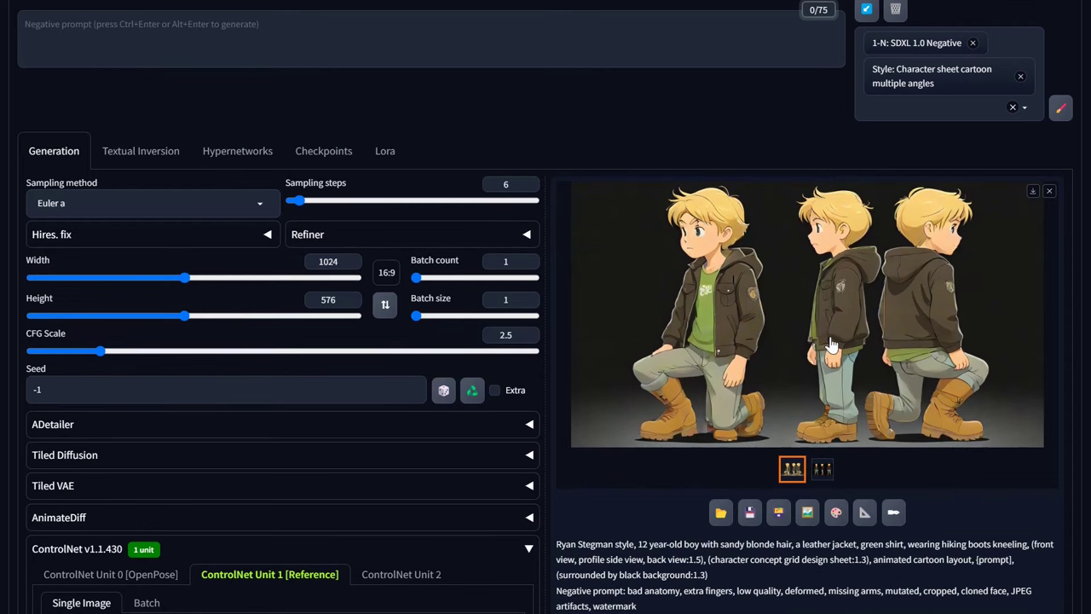
{"action": "scroll", "coordinate": [831, 343], "scroll_direction": "down", "scroll_amount": 3}
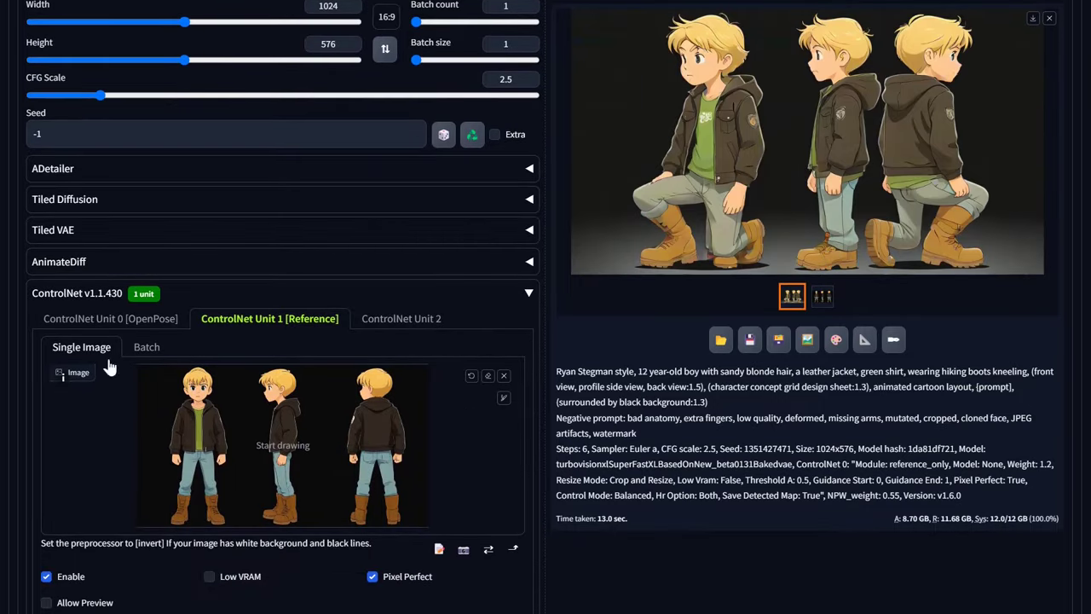
{"action": "left_click", "coordinate": [88, 320]}
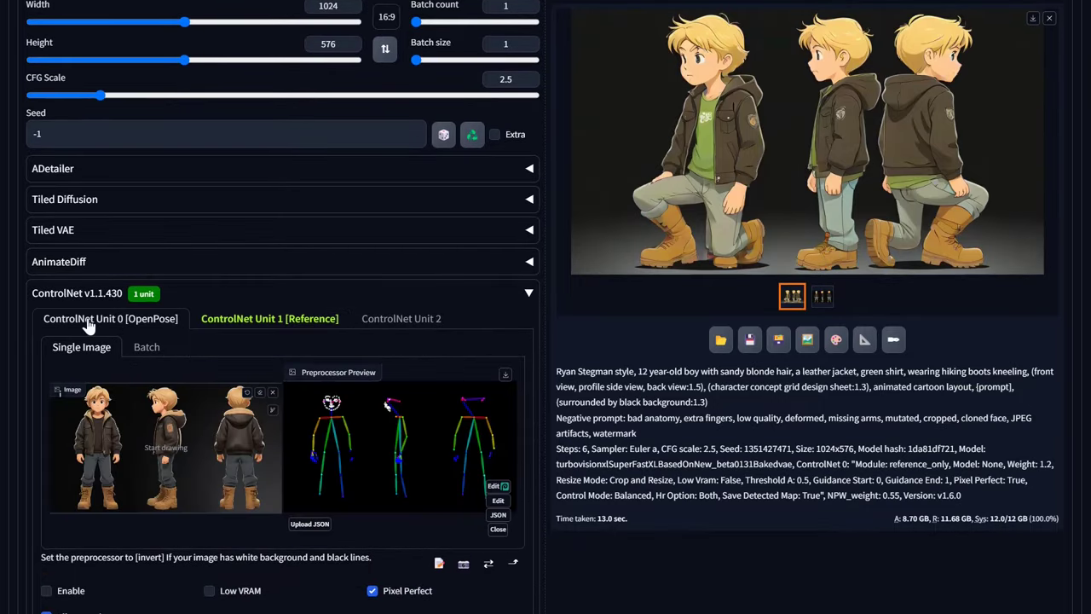
{"action": "left_click", "coordinate": [248, 320]}
{"action": "scroll", "coordinate": [278, 452], "scroll_direction": "down", "scroll_amount": 3}
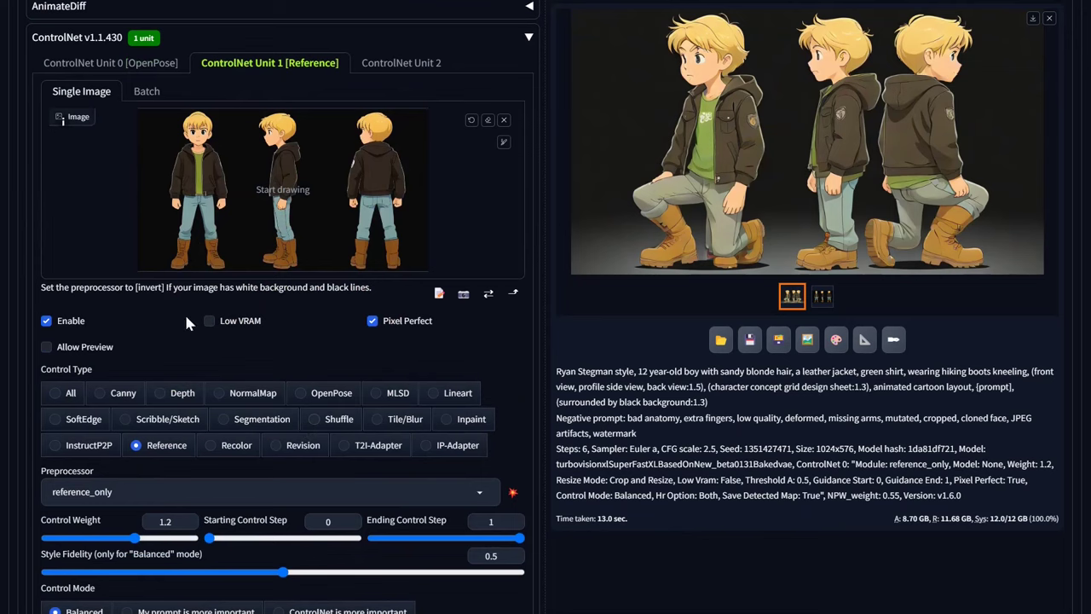
{"action": "left_click", "coordinate": [98, 63]}
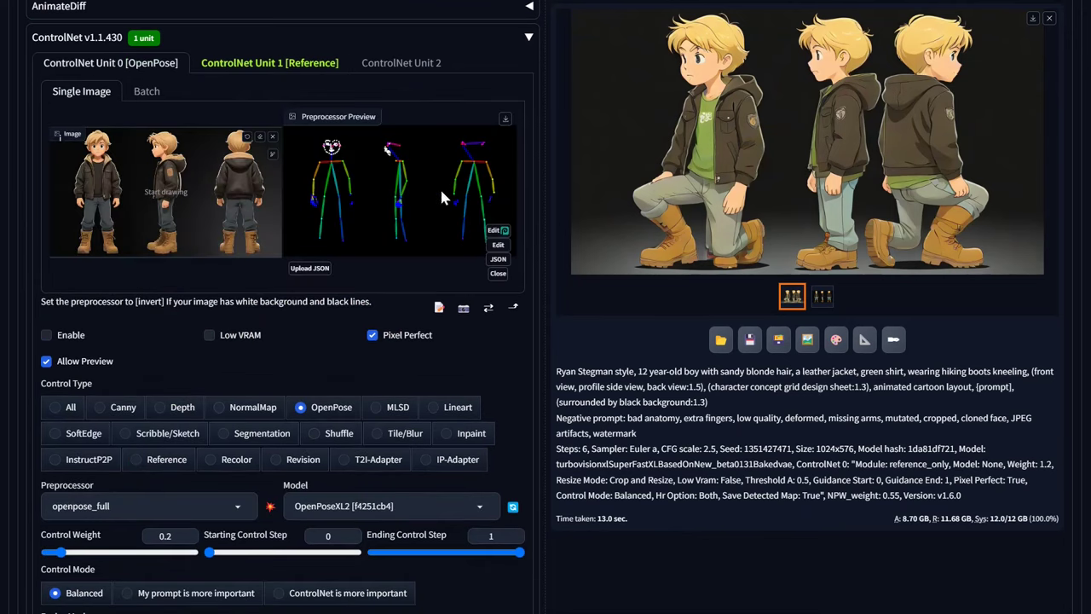
{"action": "left_click", "coordinate": [271, 65]}
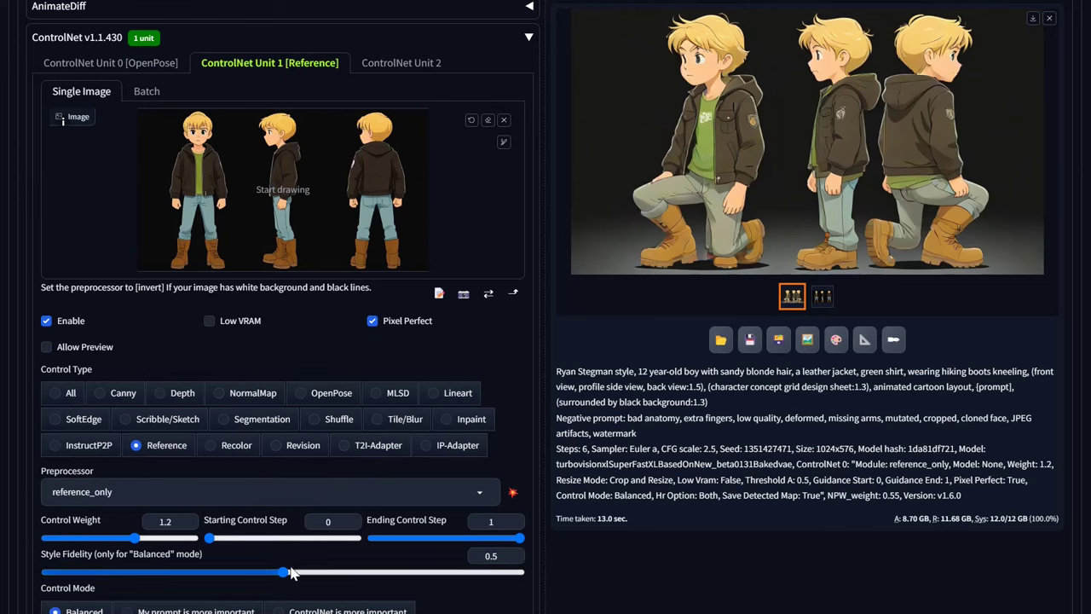
Set the Style Fidelity of ControlNet Unit 1 (Reference) to 0.34 and generate the kneeling sheet again
{"action": "left_click_drag", "start_coordinate": [191, 584], "coordinate": [209, 585]}
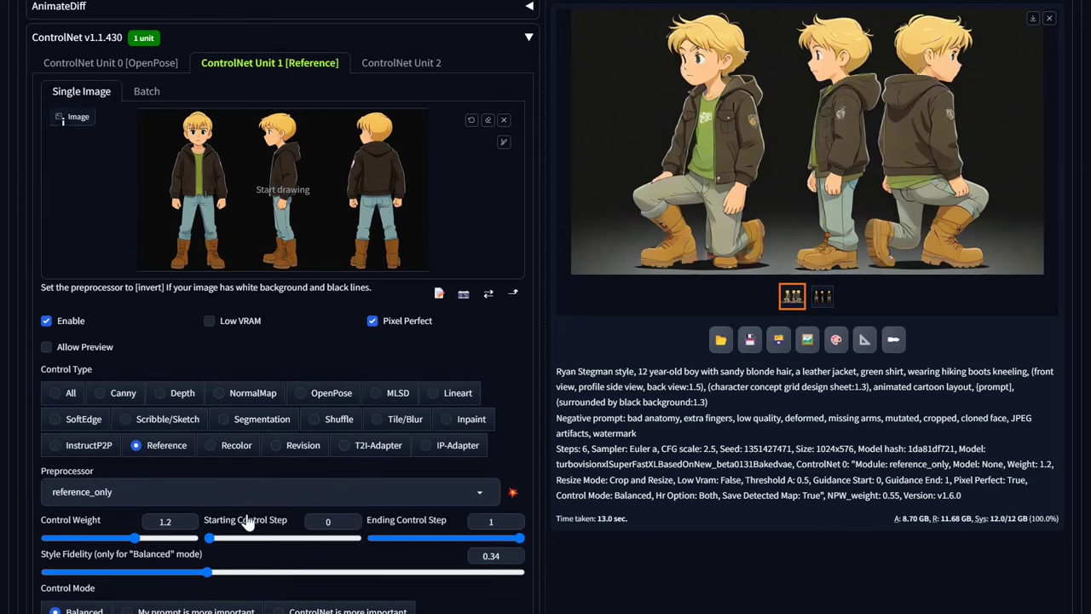
{"action": "scroll", "coordinate": [175, 536], "scroll_direction": "up", "scroll_amount": 5}
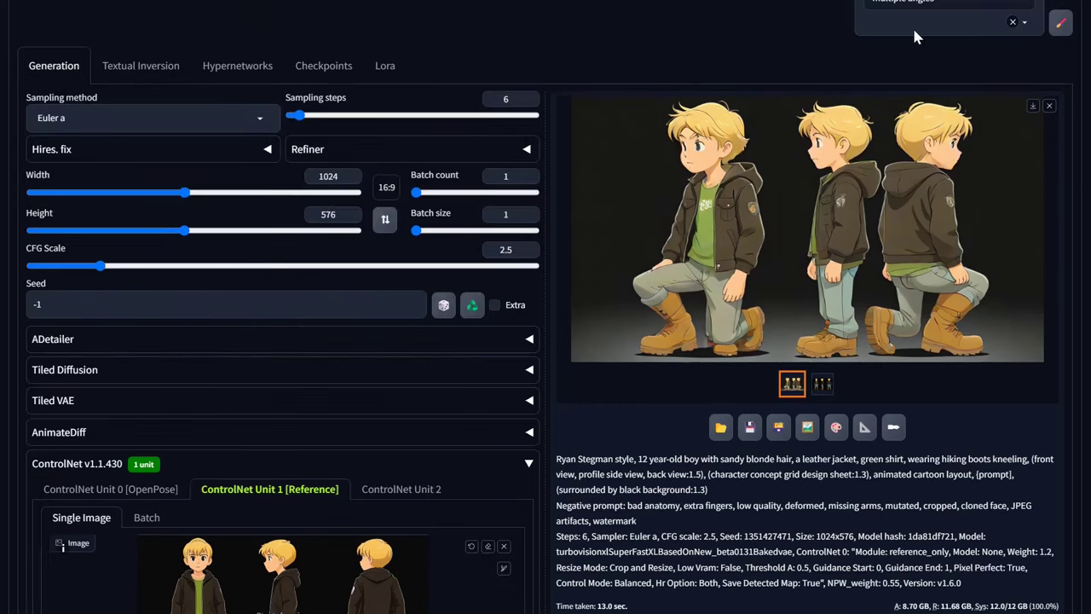
{"action": "scroll", "coordinate": [917, 42], "scroll_direction": "up", "scroll_amount": 2}
{"action": "left_click", "coordinate": [933, 70]}
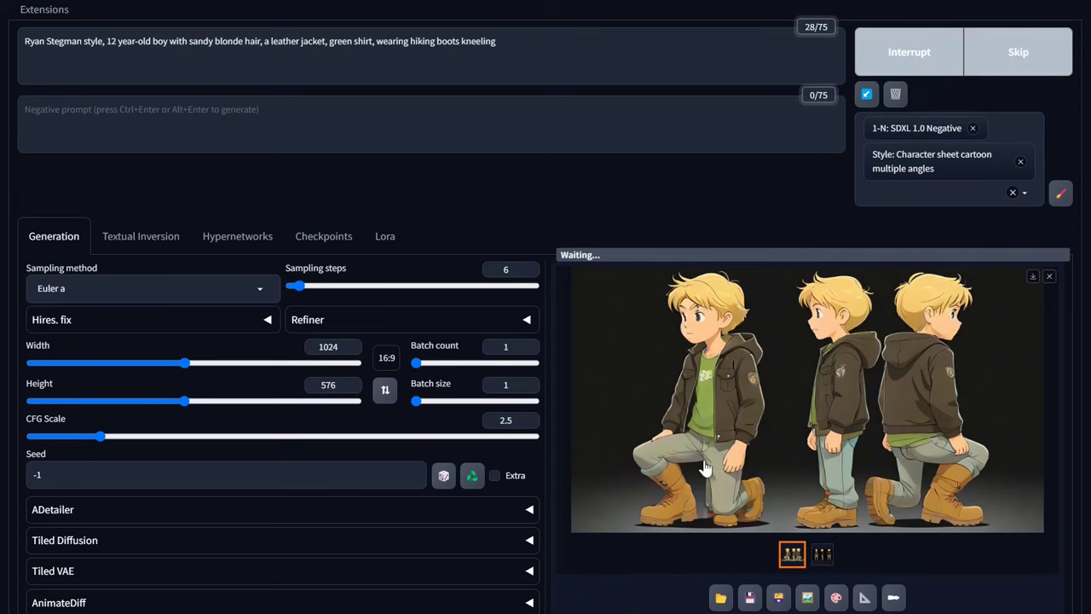
{"action": "scroll", "coordinate": [701, 462], "scroll_direction": "down", "scroll_amount": 4}
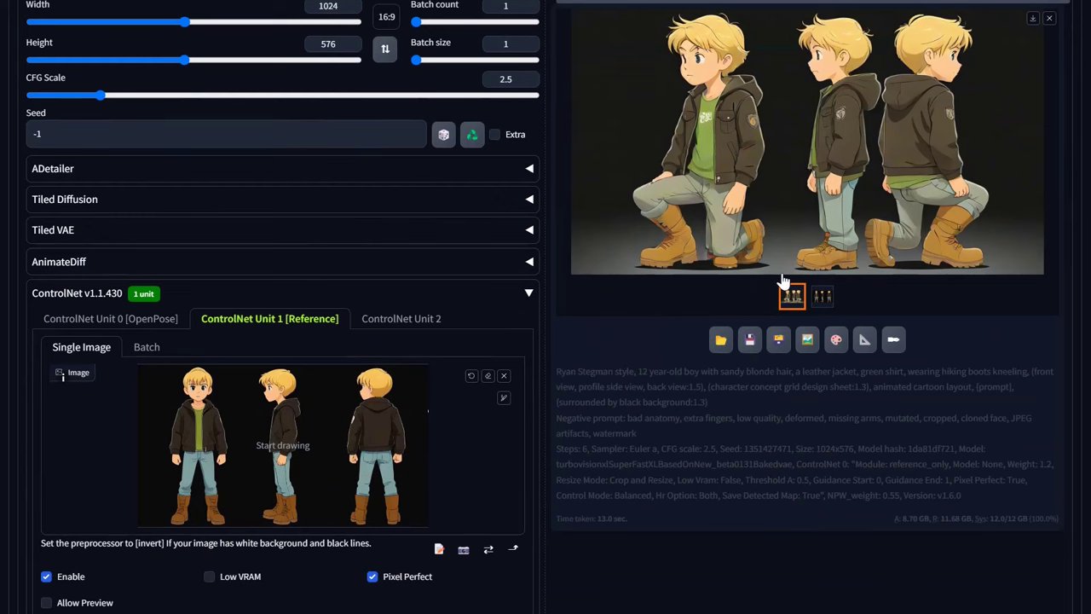
{"action": "scroll", "coordinate": [746, 271], "scroll_direction": "up", "scroll_amount": 1}
{"action": "key", "text": "ctrl+Return"}
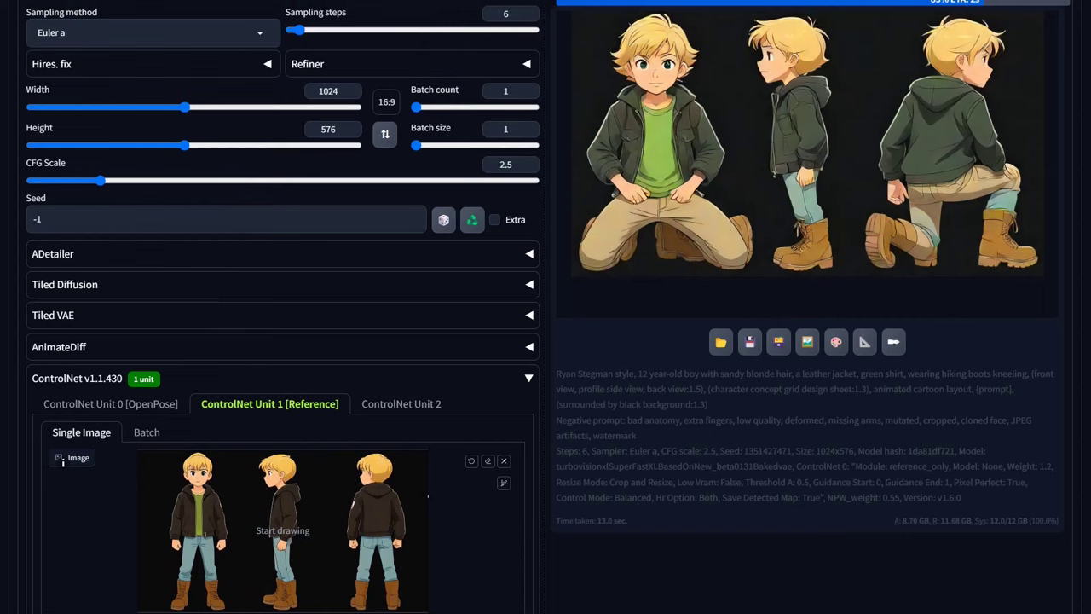
Set the Reference unit's Style Fidelity to 0.64 and generate another kneeling character sheet
{"action": "scroll", "coordinate": [273, 485], "scroll_direction": "down", "scroll_amount": 5}
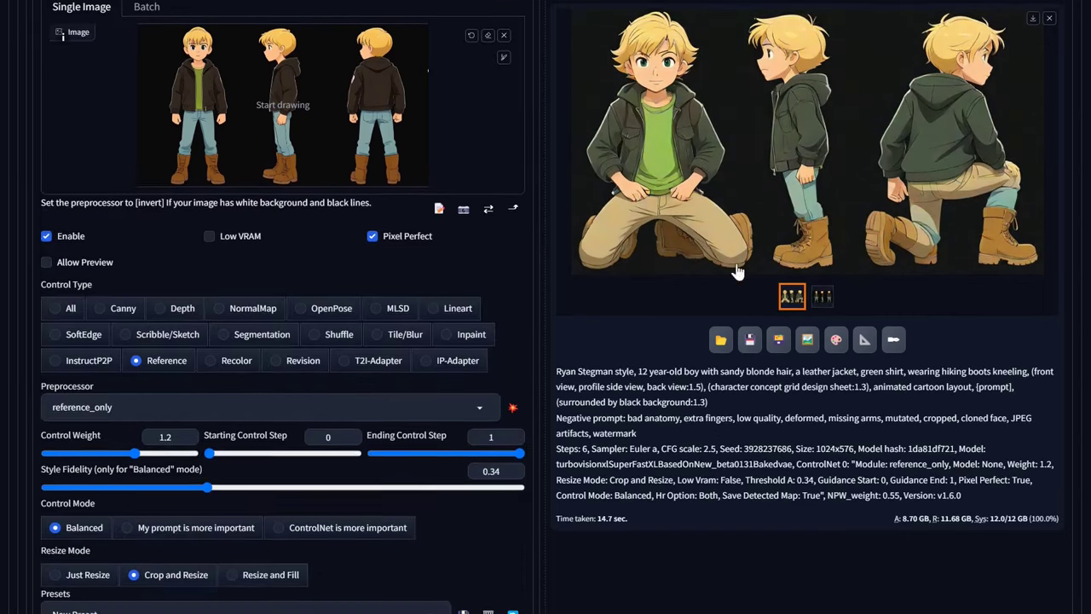
{"action": "left_click", "coordinate": [352, 490]}
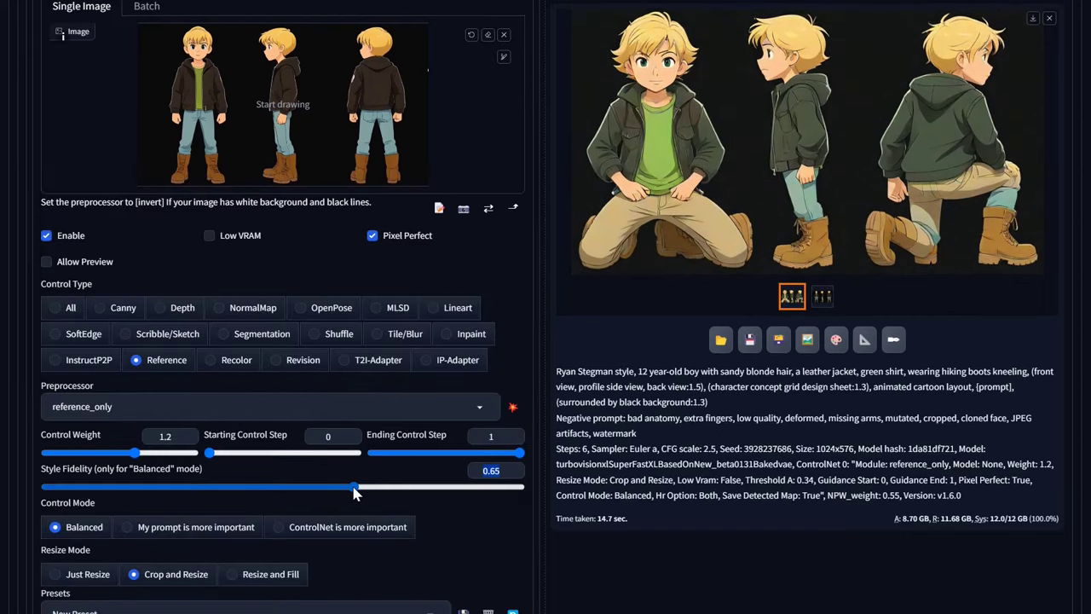
{"action": "mouse_move", "coordinate": [352, 490]}
{"action": "left_mouse_down"}
{"action": "mouse_move", "coordinate": [292, 492]}
{"action": "mouse_move", "coordinate": [358, 492]}
{"action": "left_mouse_up"}
{"action": "scroll", "coordinate": [954, 283], "scroll_direction": "up", "scroll_amount": 7}
{"action": "scroll", "coordinate": [956, 68], "scroll_direction": "up", "scroll_amount": 2}
{"action": "left_click", "coordinate": [974, 110]}
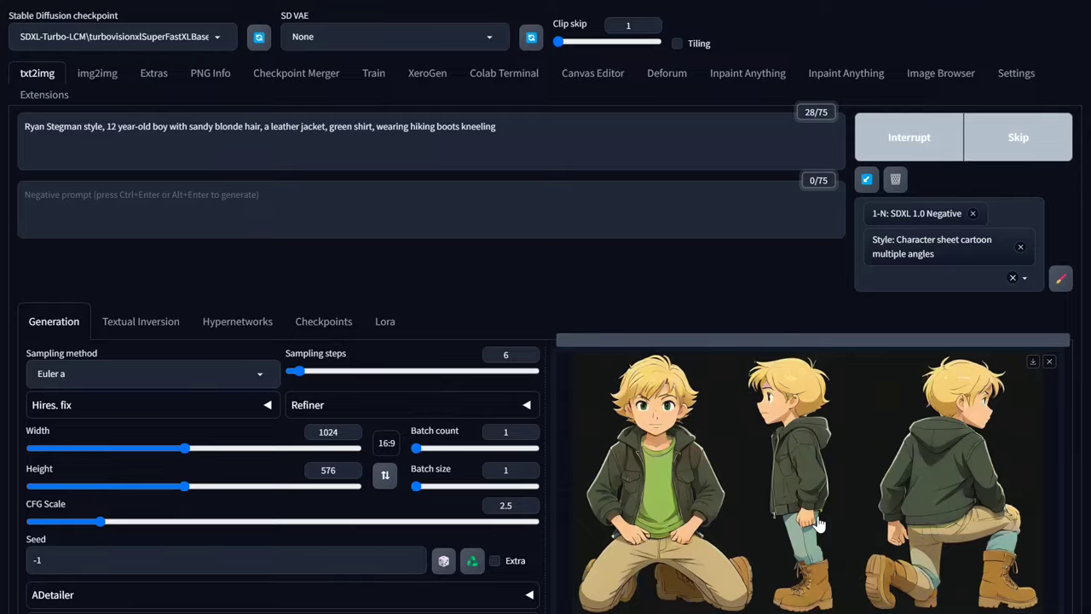
{"action": "scroll", "coordinate": [820, 521], "scroll_direction": "down", "scroll_amount": 2}
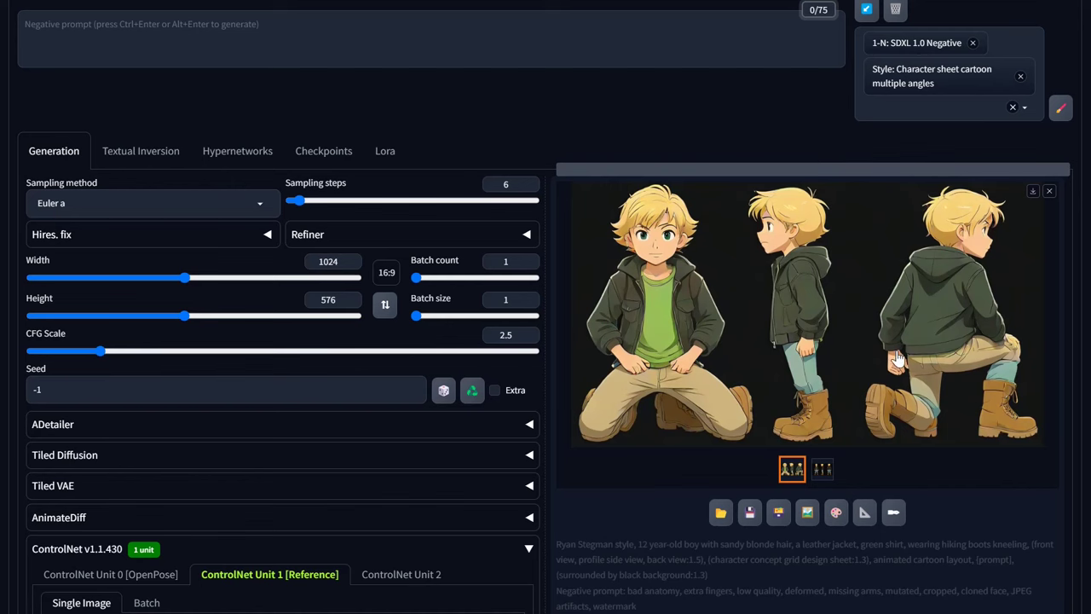
{"action": "key", "text": "ctrl+Return"}
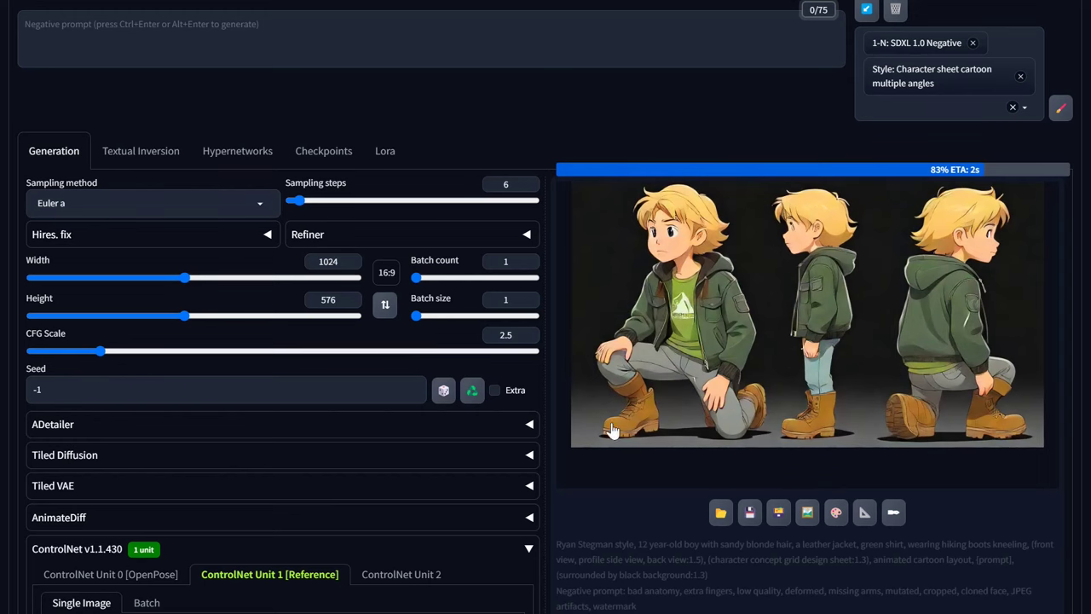
Insert "black" before "leather jacket" in the prompt and generate a new image
{"action": "scroll", "coordinate": [573, 459], "scroll_direction": "up", "scroll_amount": 2}
{"action": "scroll", "coordinate": [573, 460], "scroll_direction": "down", "scroll_amount": 6}
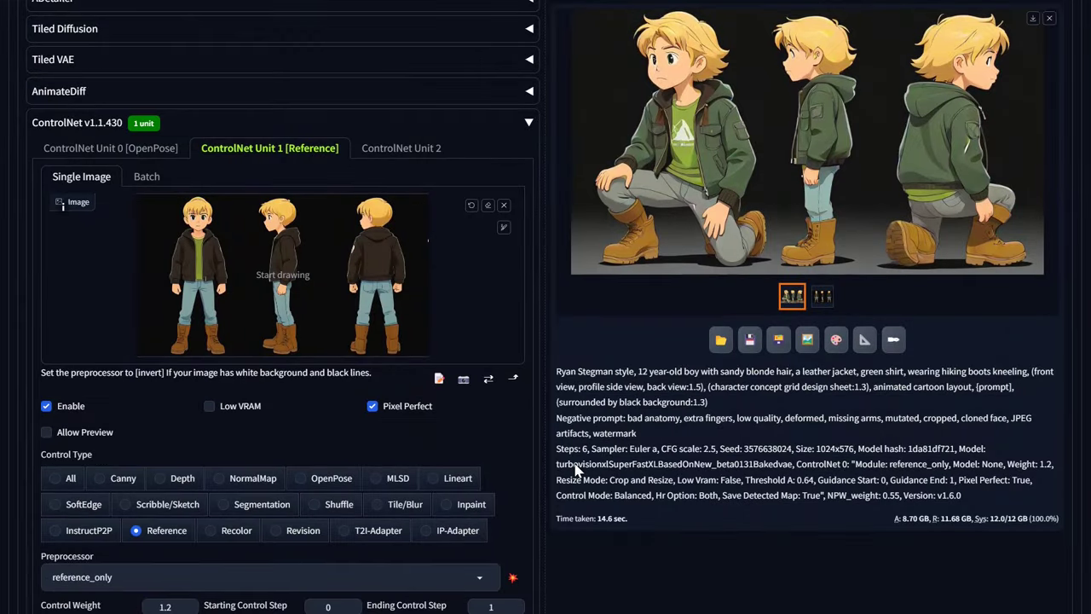
{"action": "scroll", "coordinate": [572, 459], "scroll_direction": "up", "scroll_amount": 7}
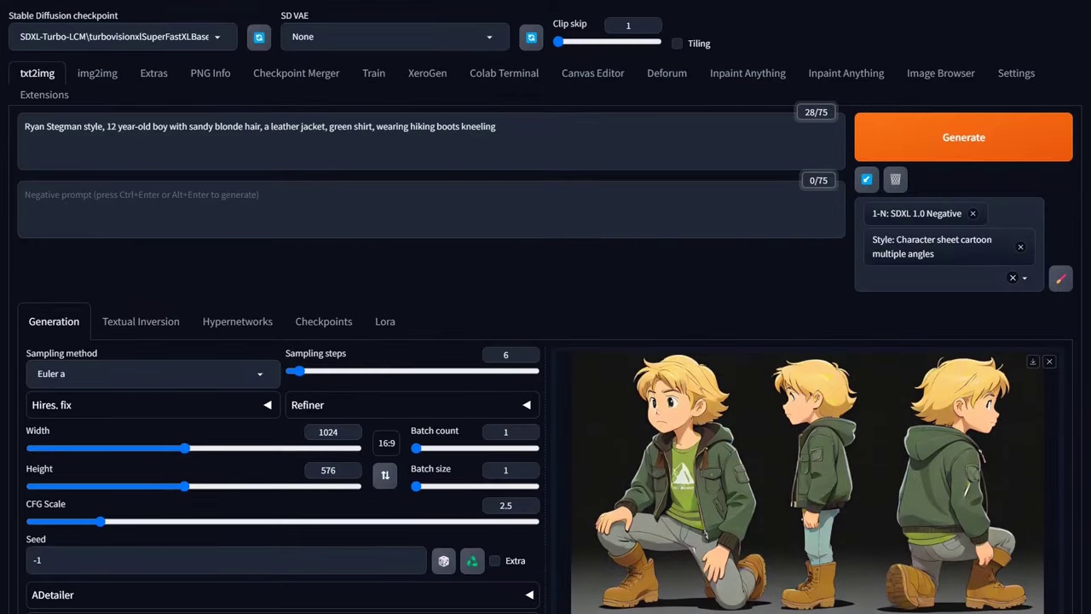
{"action": "left_click", "coordinate": [270, 126]}
{"action": "type", "text": "black"}
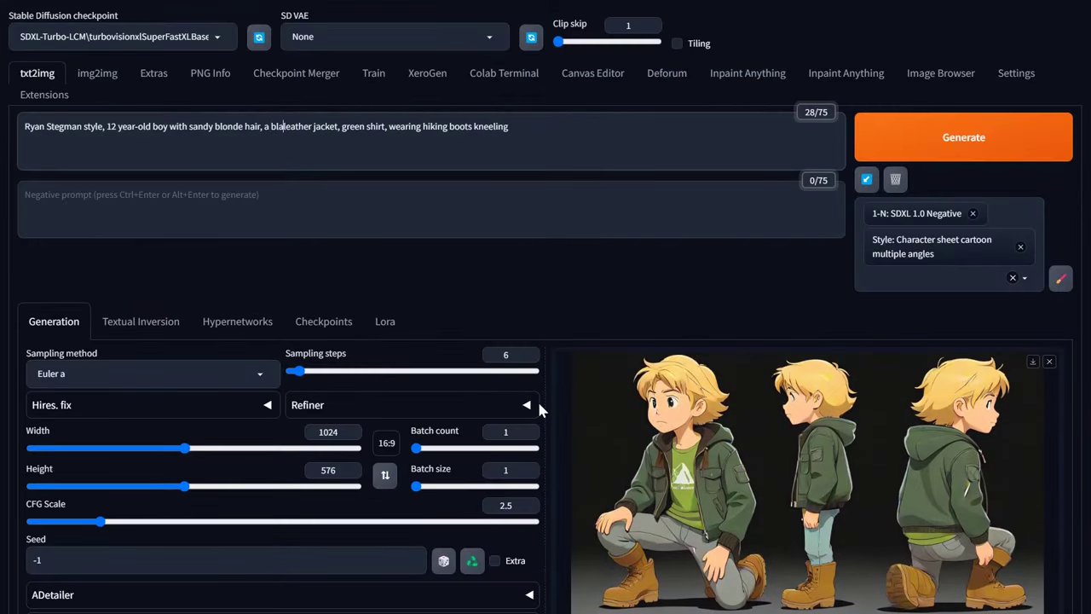
{"action": "left_click", "coordinate": [937, 138]}
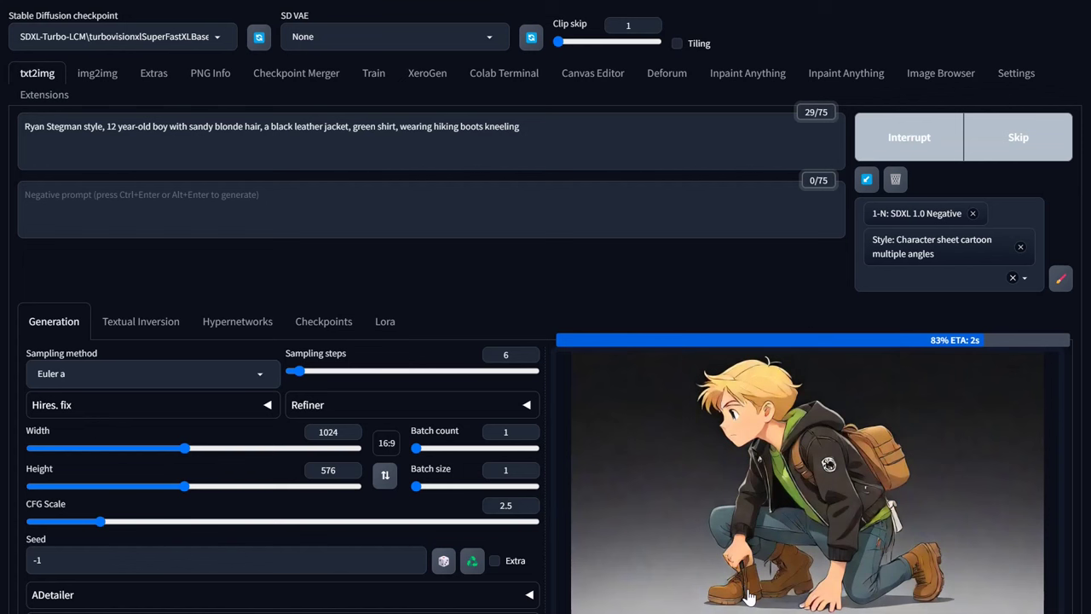
Enter "logo, backpack" as the negative prompt and generate the kneeling character again
{"action": "left_click", "coordinate": [750, 209]}
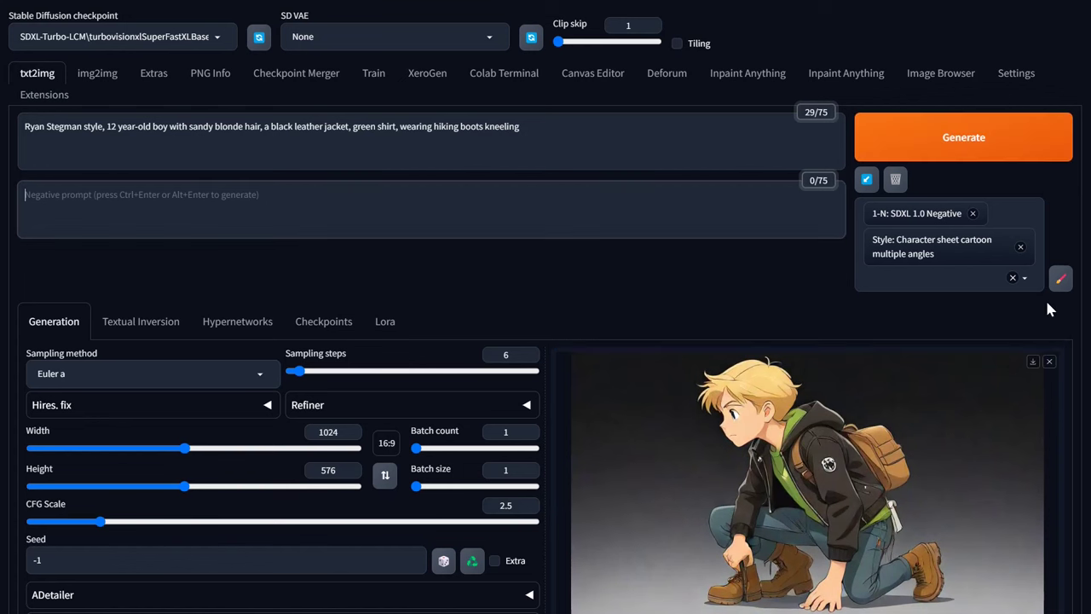
{"action": "type", "text": "logo, backpack"}
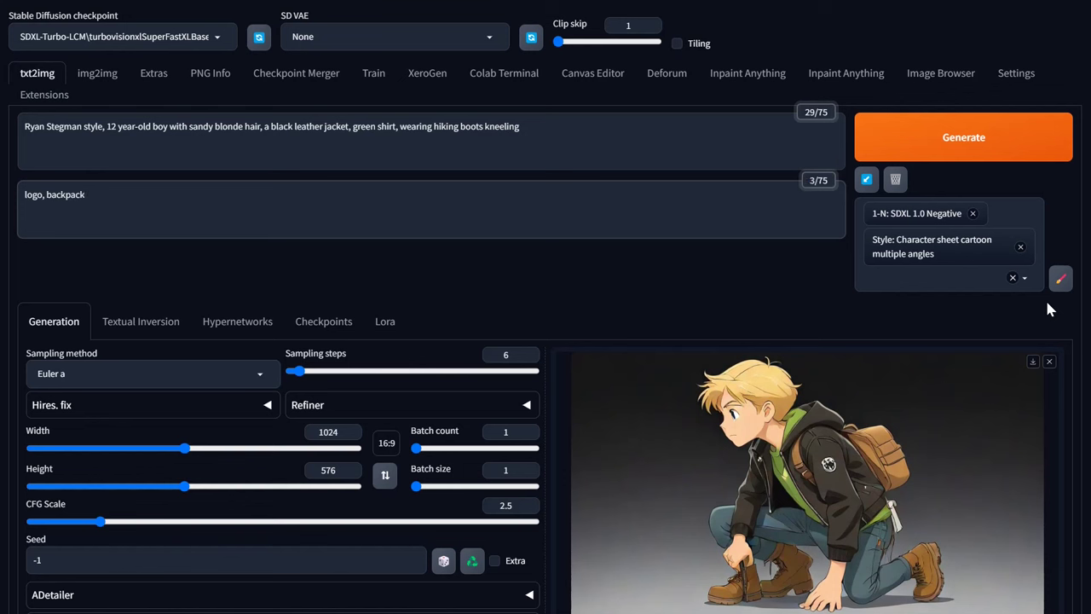
{"action": "left_click", "coordinate": [1005, 151]}
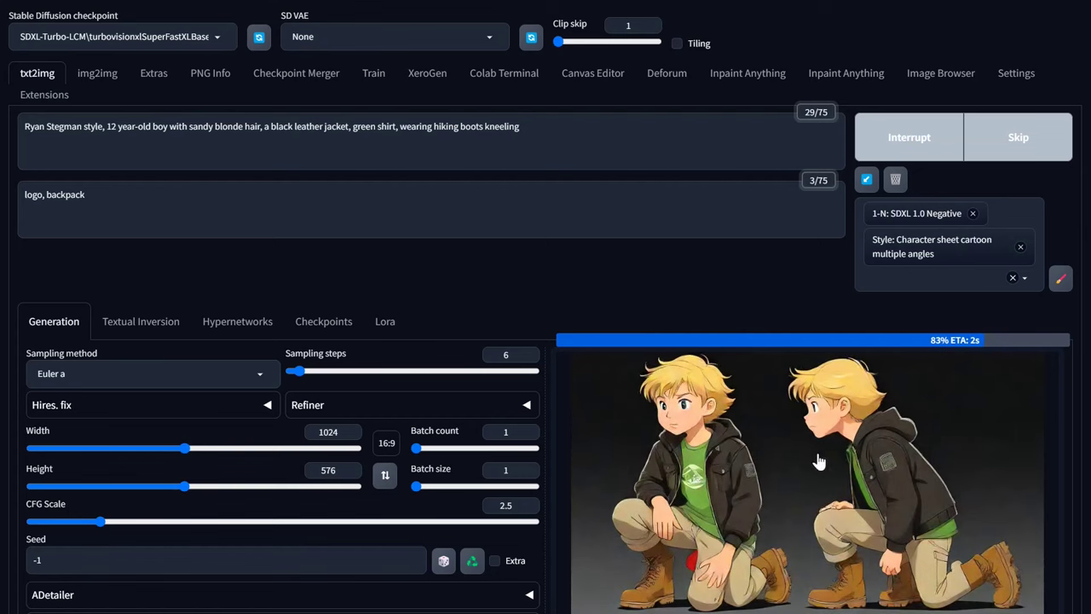
Change the image format to portrait 4:5 at 816 × 1024 and generate the kneeling character
{"action": "scroll", "coordinate": [773, 443], "scroll_direction": "down", "scroll_amount": 1}
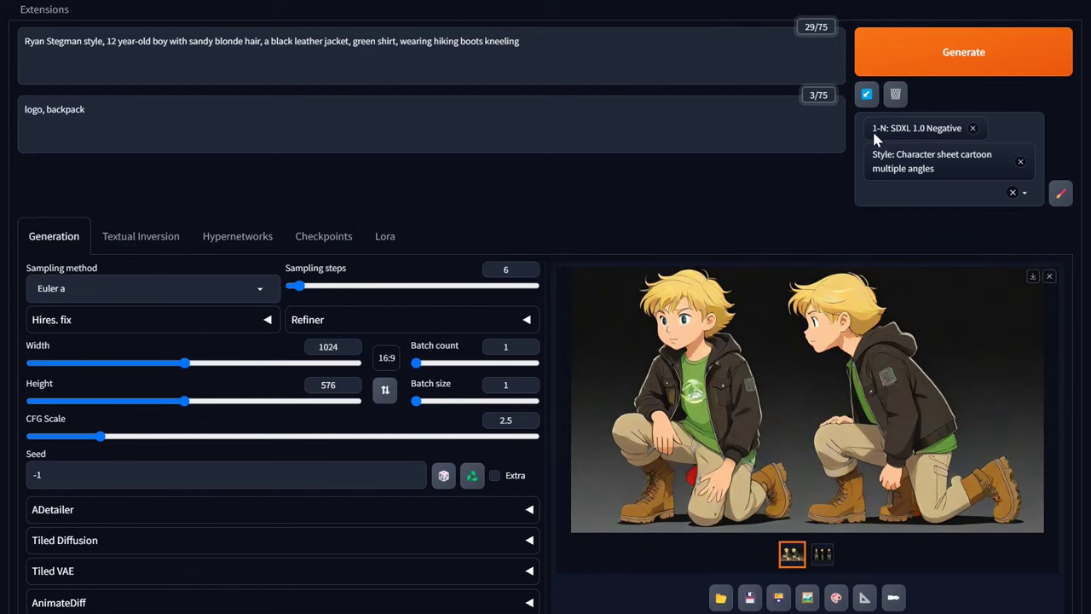
{"action": "left_click", "coordinate": [387, 358]}
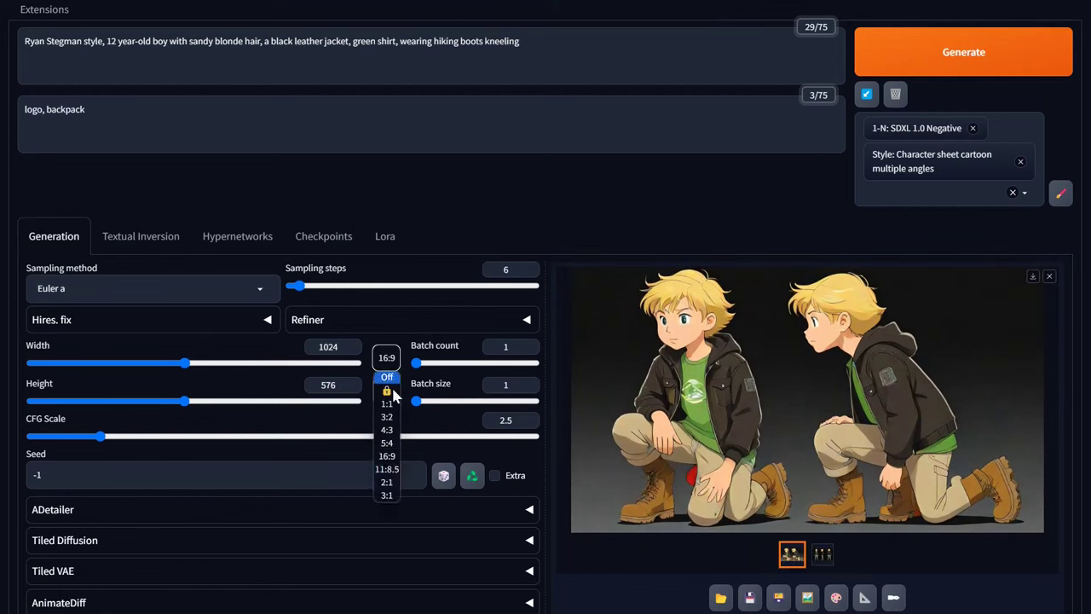
{"action": "left_click", "coordinate": [385, 435]}
{"action": "left_click", "coordinate": [386, 391]}
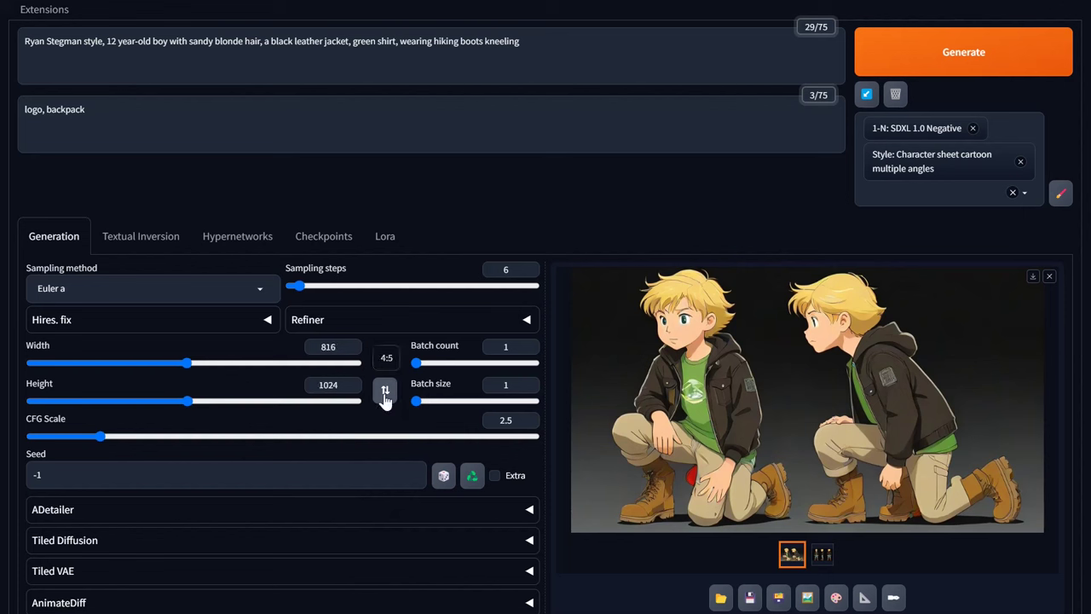
{"action": "left_click", "coordinate": [900, 68]}
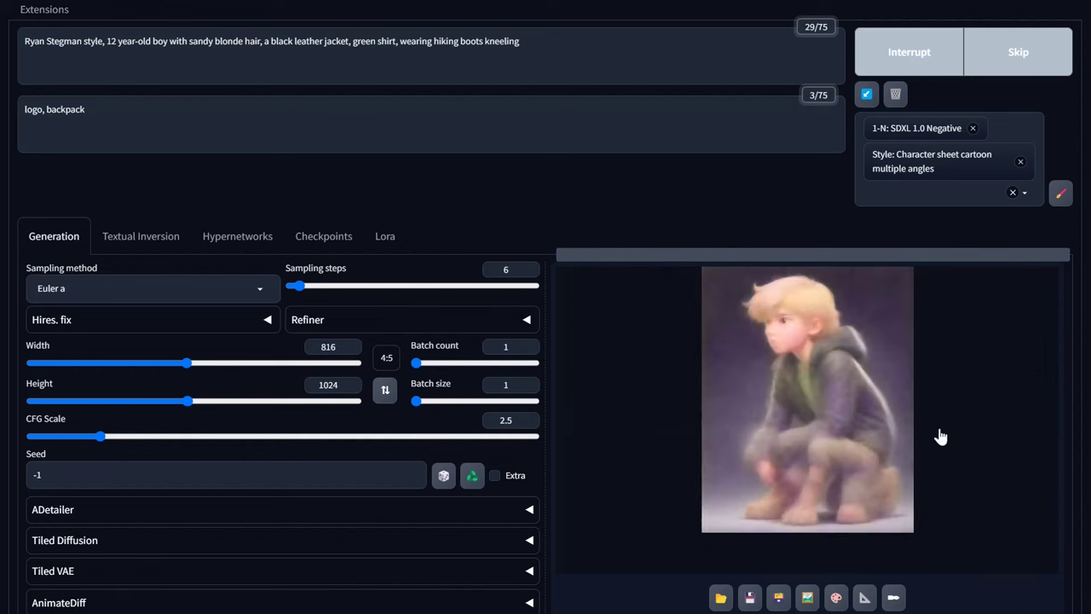
{"action": "scroll", "coordinate": [941, 437], "scroll_direction": "up", "scroll_amount": 1}
{"action": "scroll", "coordinate": [937, 438], "scroll_direction": "down", "scroll_amount": 2}
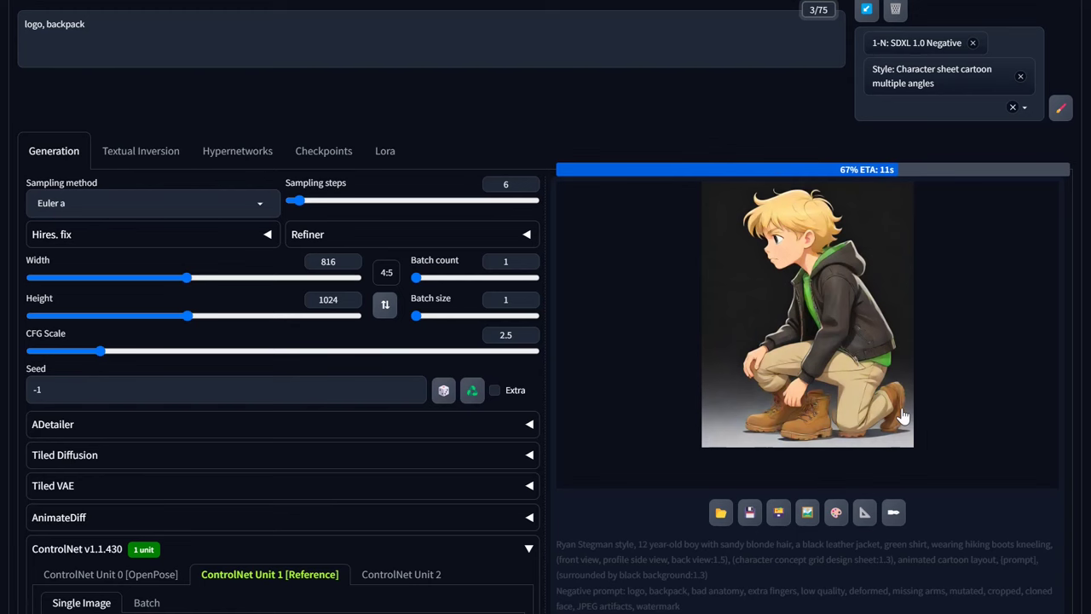
{"action": "scroll", "coordinate": [903, 416], "scroll_direction": "up", "scroll_amount": 2}
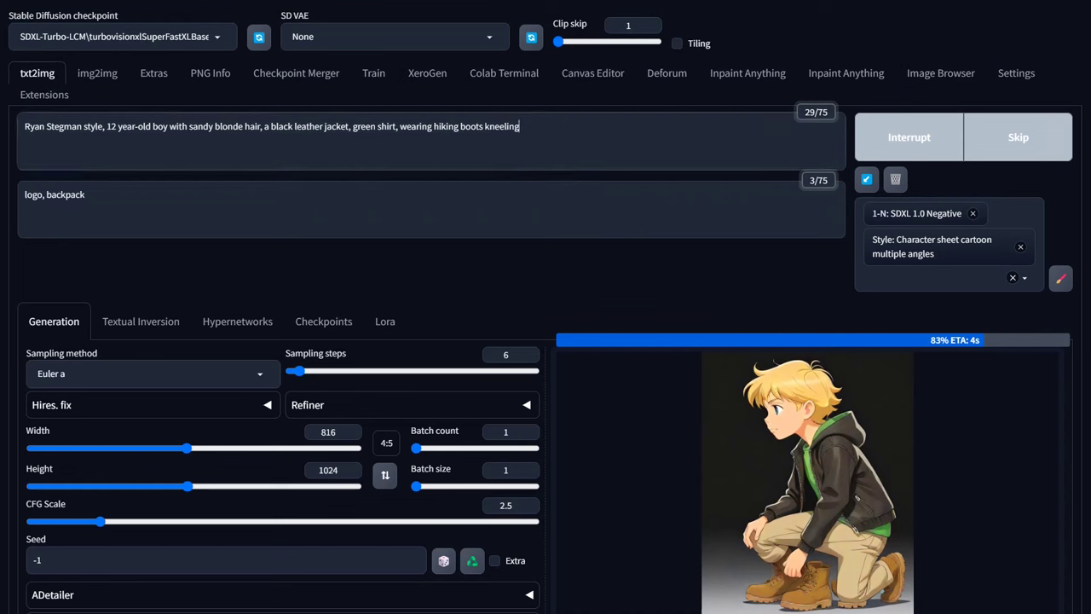
{"action": "left_click_drag", "start_coordinate": [442, 126], "coordinate": [519, 126]}
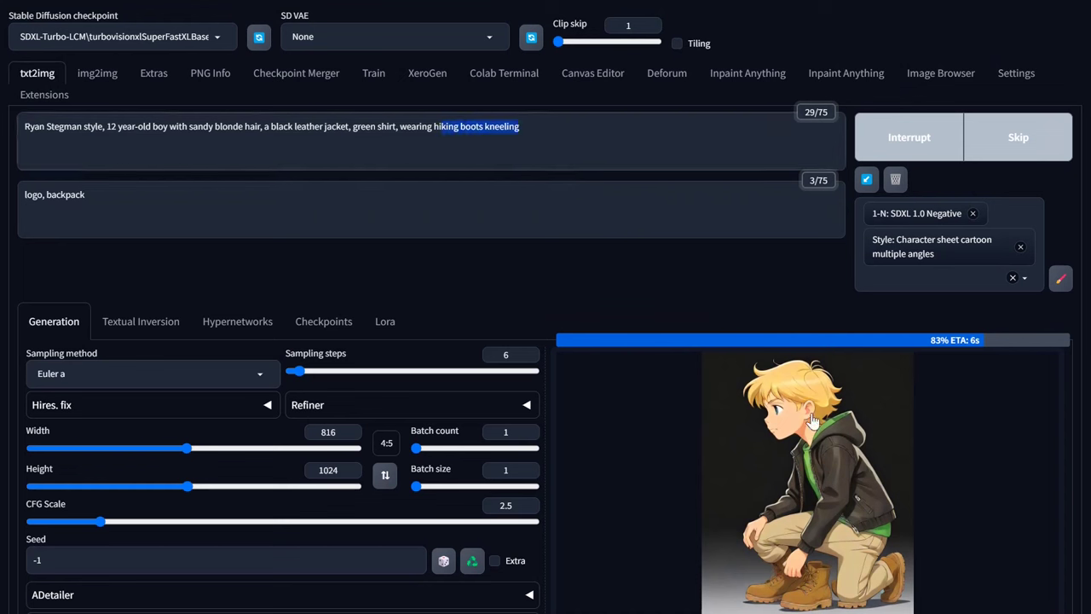
{"action": "scroll", "coordinate": [909, 520], "scroll_direction": "down", "scroll_amount": 4}
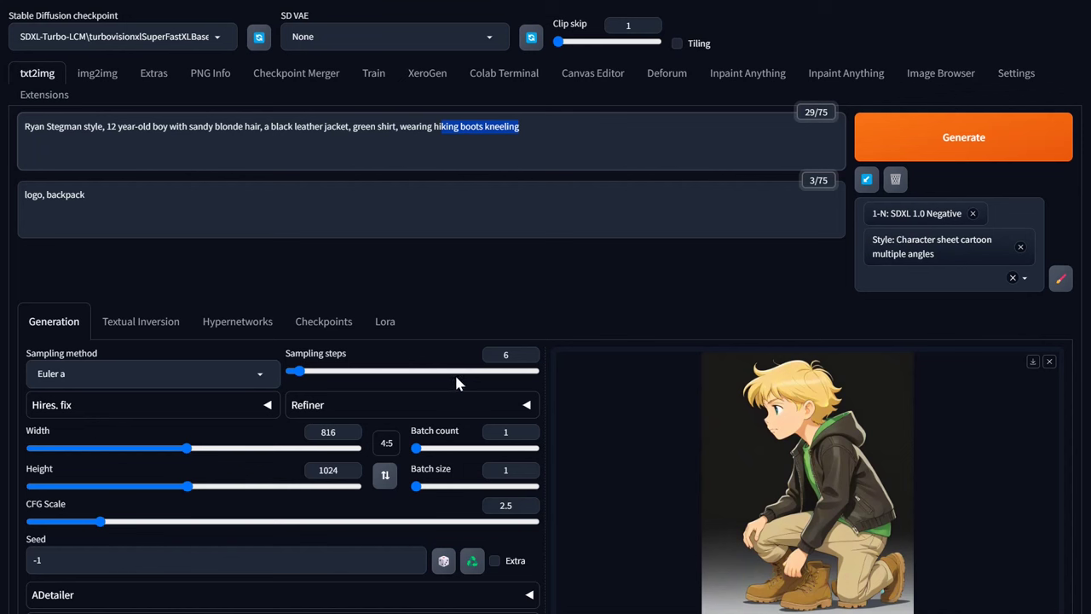
{"action": "left_click", "coordinate": [647, 334]}
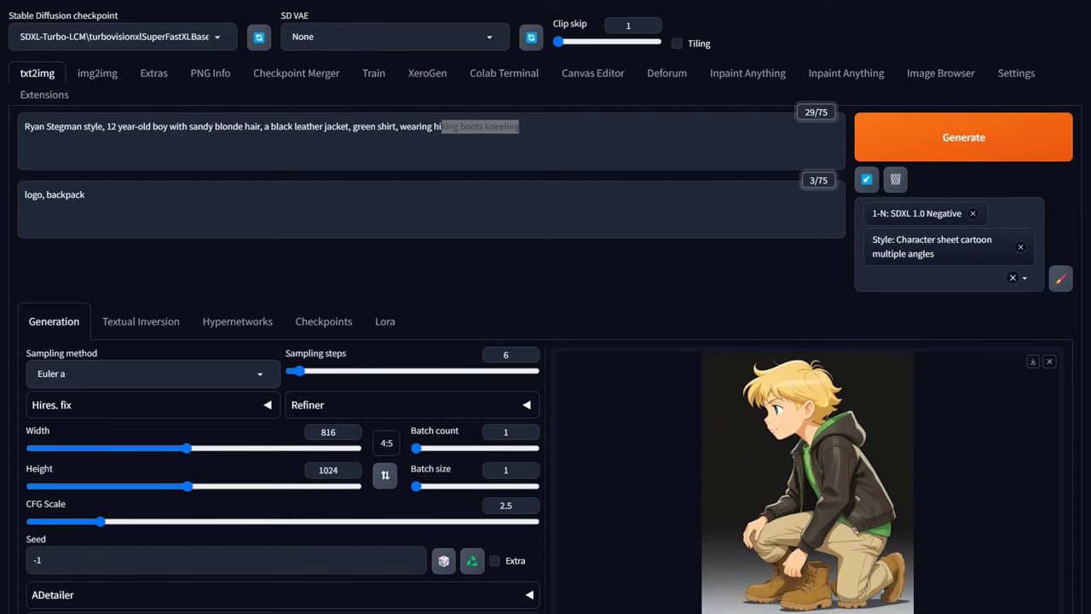
Replace the OpenPose unit's source image with the grid of head angles and enable the unit
{"action": "scroll", "coordinate": [406, 439], "scroll_direction": "down", "scroll_amount": 8}
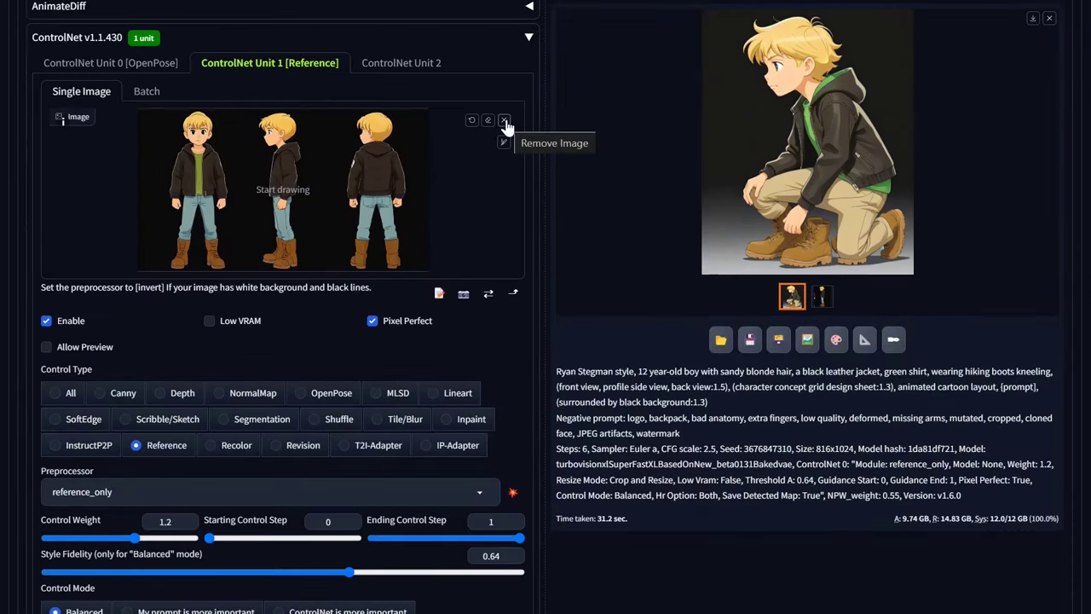
{"action": "left_click", "coordinate": [75, 65]}
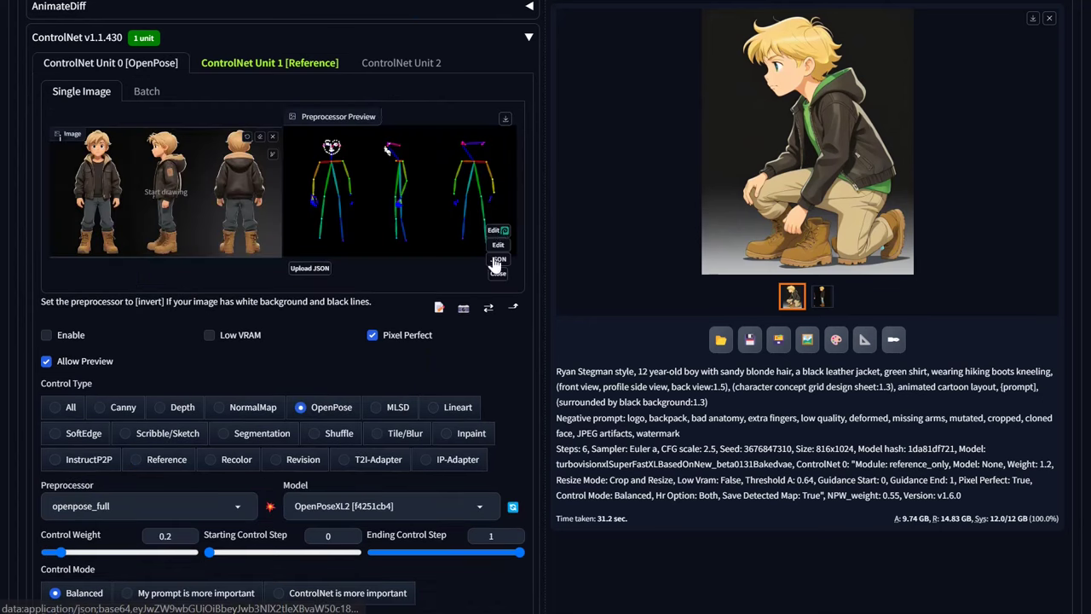
{"action": "left_click", "coordinate": [273, 138]}
{"action": "left_click", "coordinate": [239, 68]}
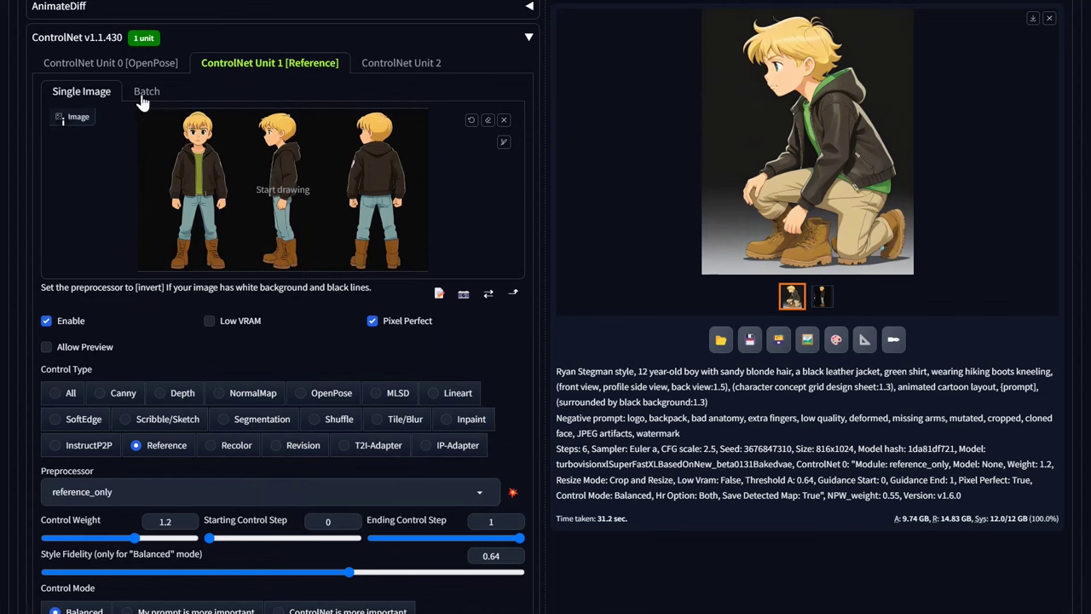
{"action": "left_click", "coordinate": [83, 65]}
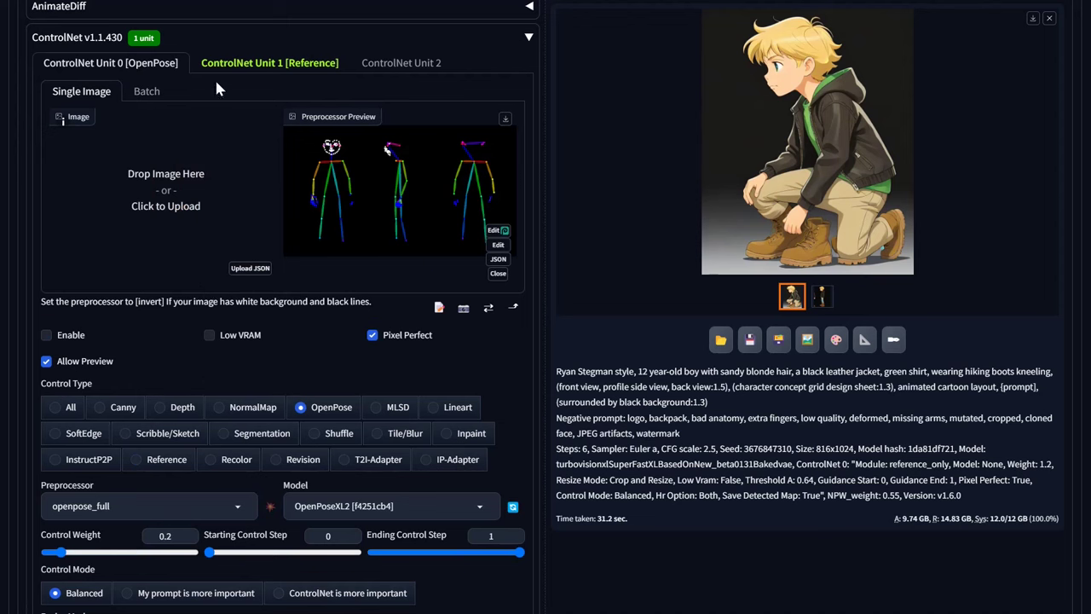
{"action": "left_click", "coordinate": [264, 69]}
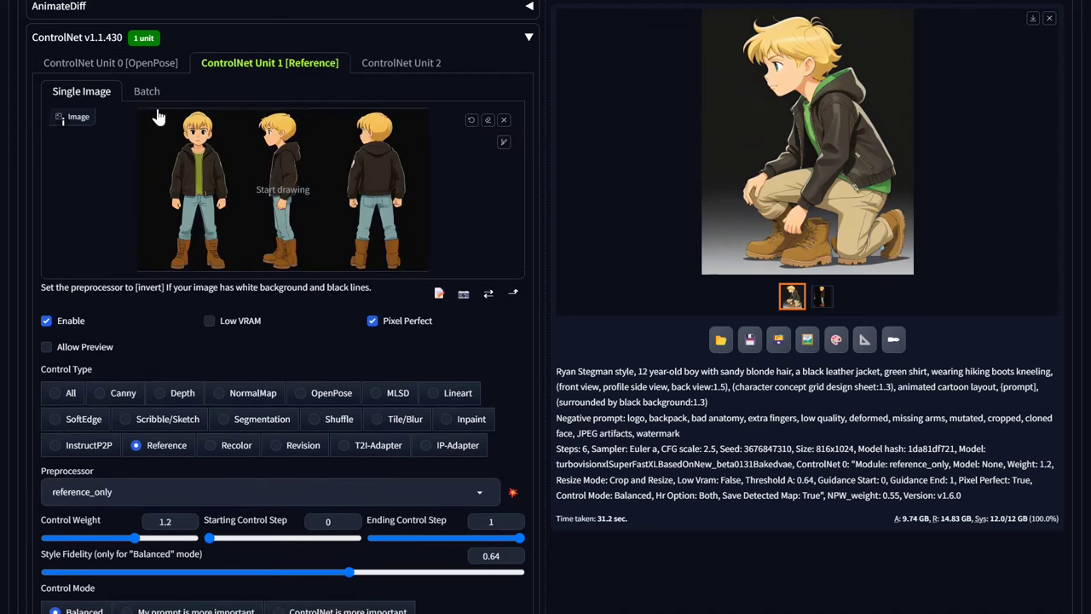
{"action": "left_click", "coordinate": [73, 67]}
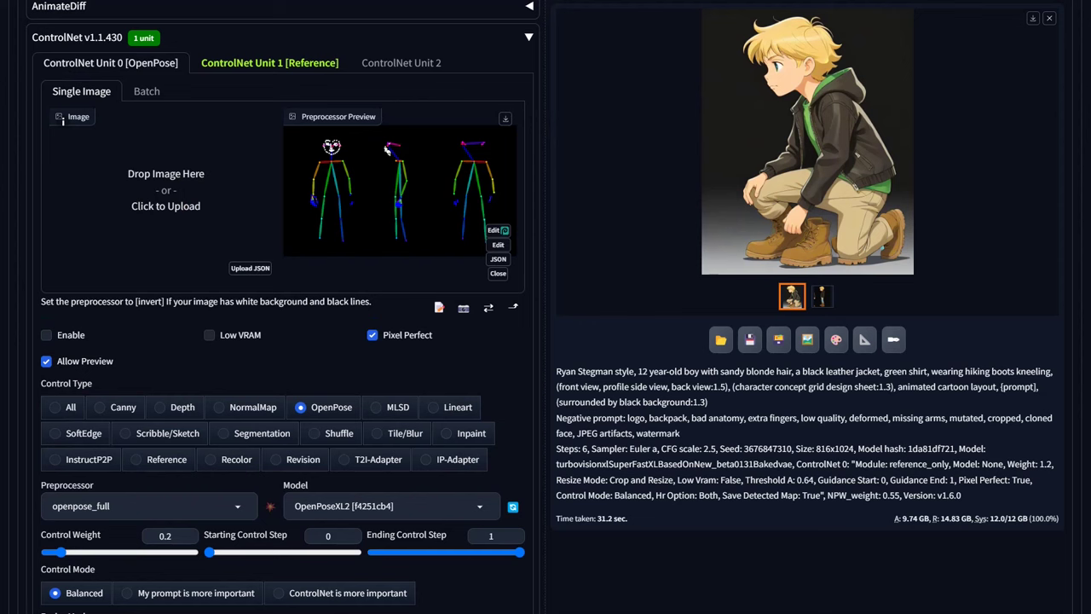
{"action": "left_click_drag", "start_coordinate": [221, 192], "coordinate": [117, 144]}
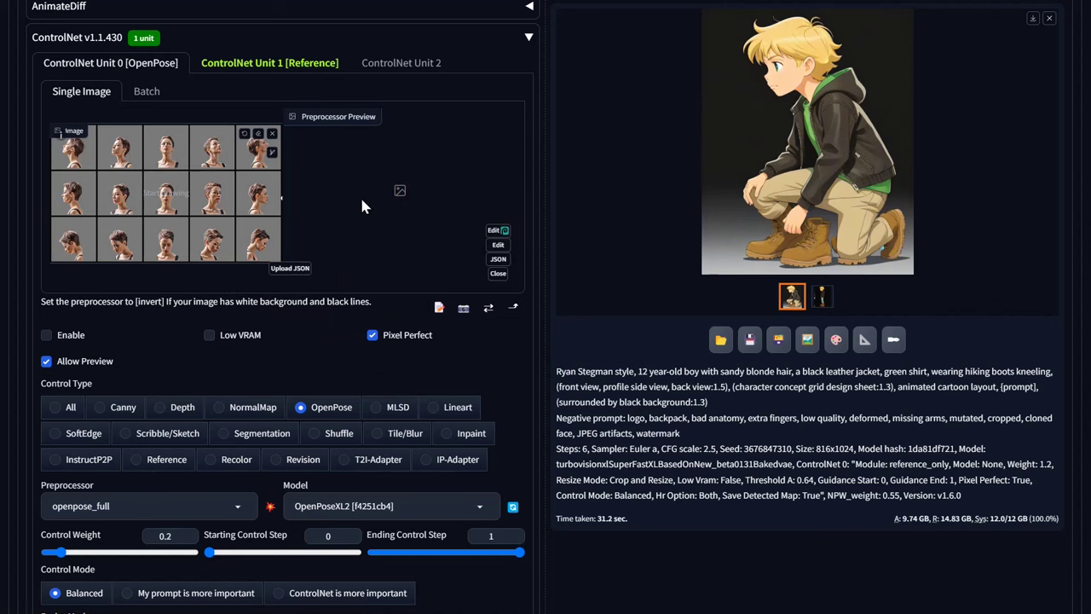
{"action": "left_click", "coordinate": [66, 337]}
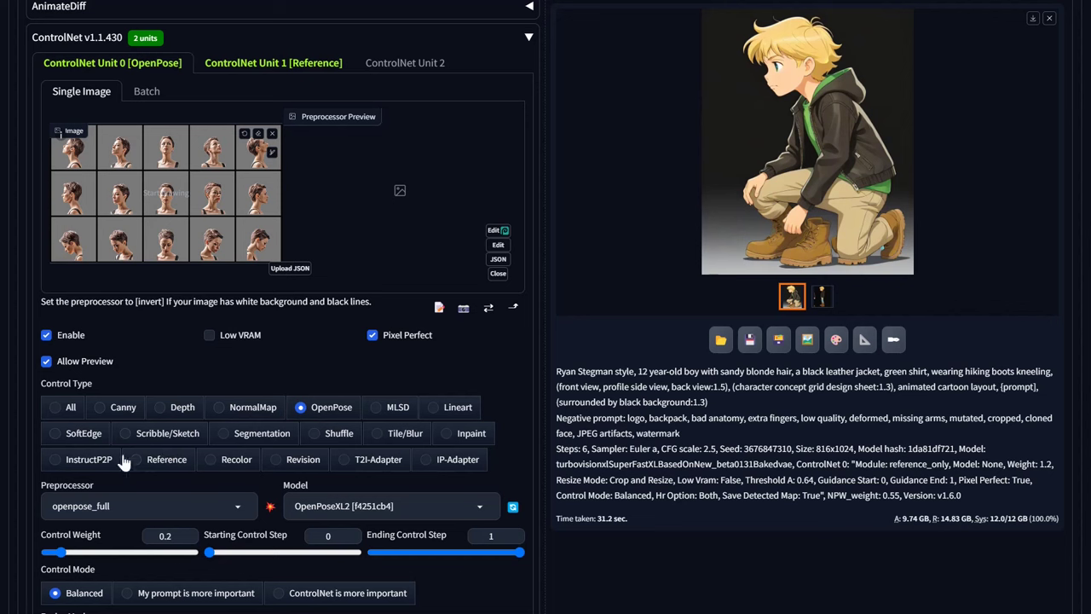
Set the OpenPose preprocessor to openpose_faceonly and preview its detection on the head grid
{"action": "left_click", "coordinate": [220, 511]}
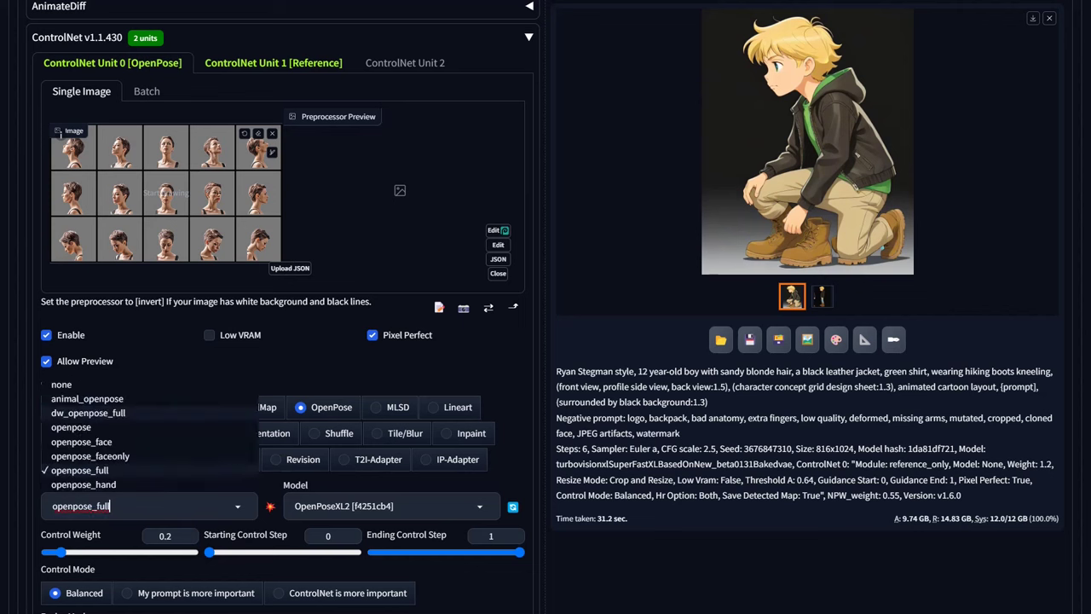
{"action": "left_click", "coordinate": [103, 458]}
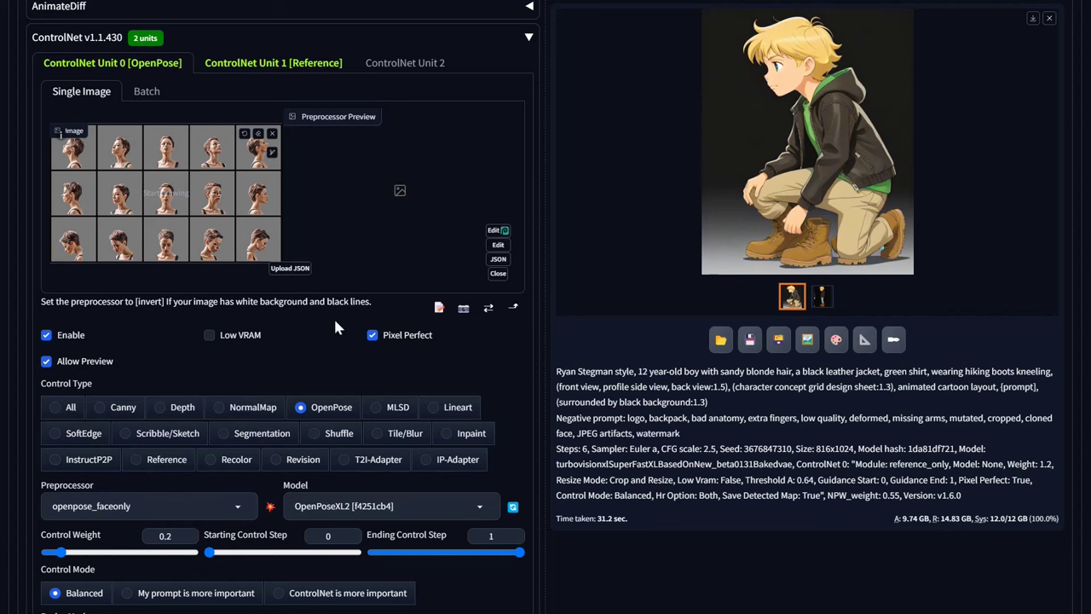
{"action": "left_click", "coordinate": [269, 508]}
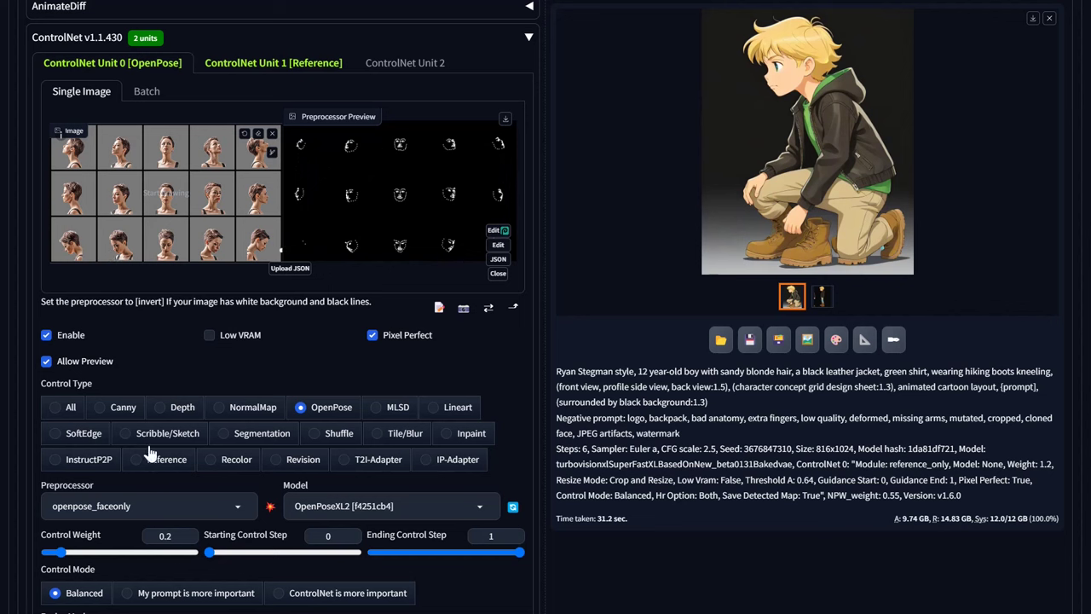
Switch the preprocessor to openpose_face and run its preview on the head grid
{"action": "left_click", "coordinate": [145, 505]}
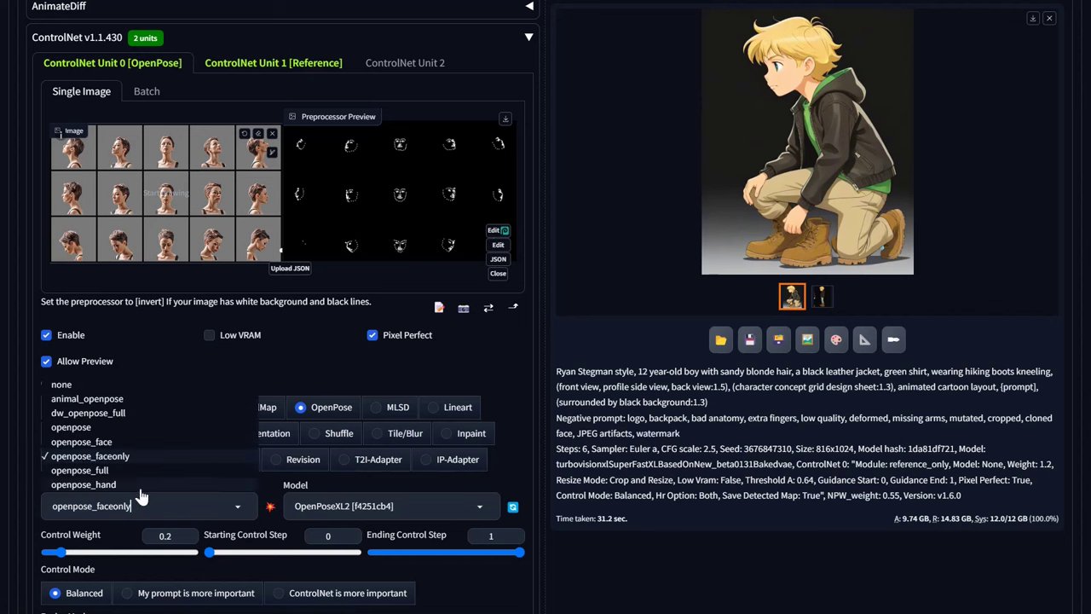
{"action": "left_click", "coordinate": [102, 448]}
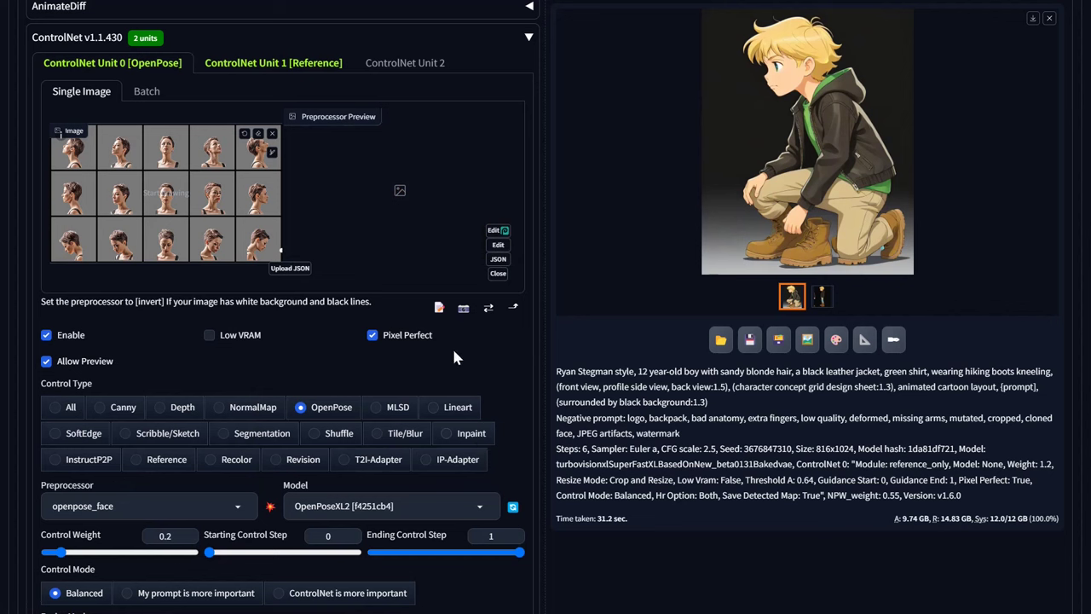
{"action": "left_click", "coordinate": [269, 506]}
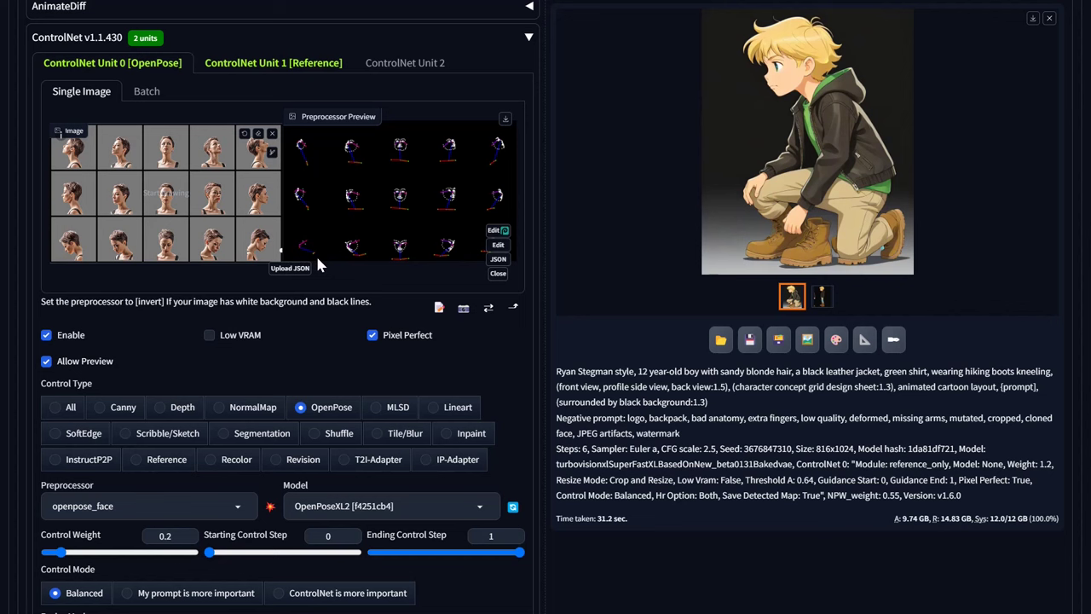
Try the dw_openpose_full preprocessor on the head grid and preview its detection
{"action": "left_click", "coordinate": [150, 505]}
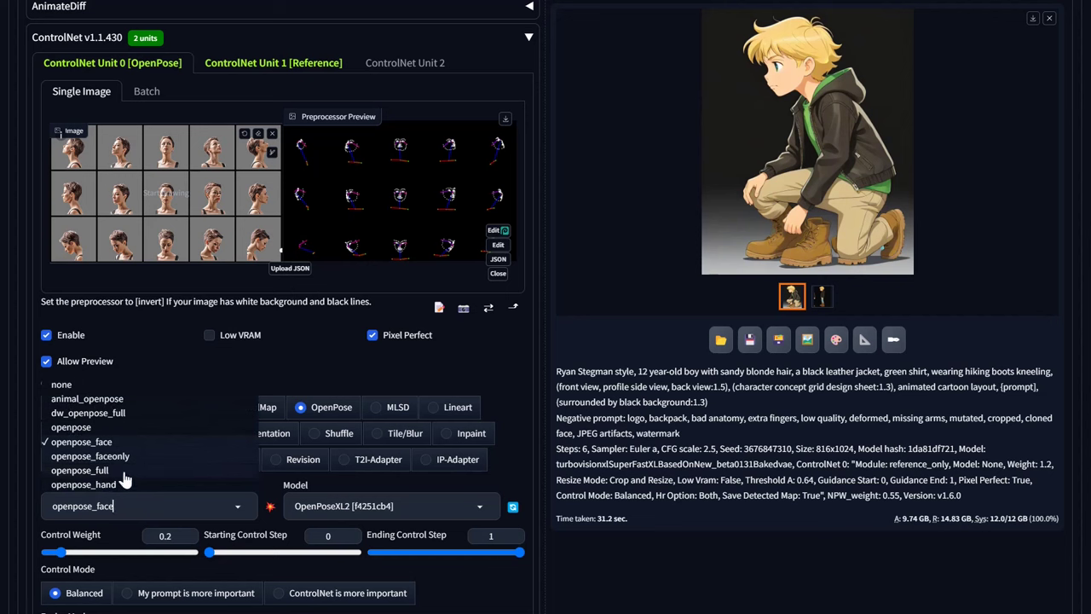
{"action": "left_click", "coordinate": [94, 414]}
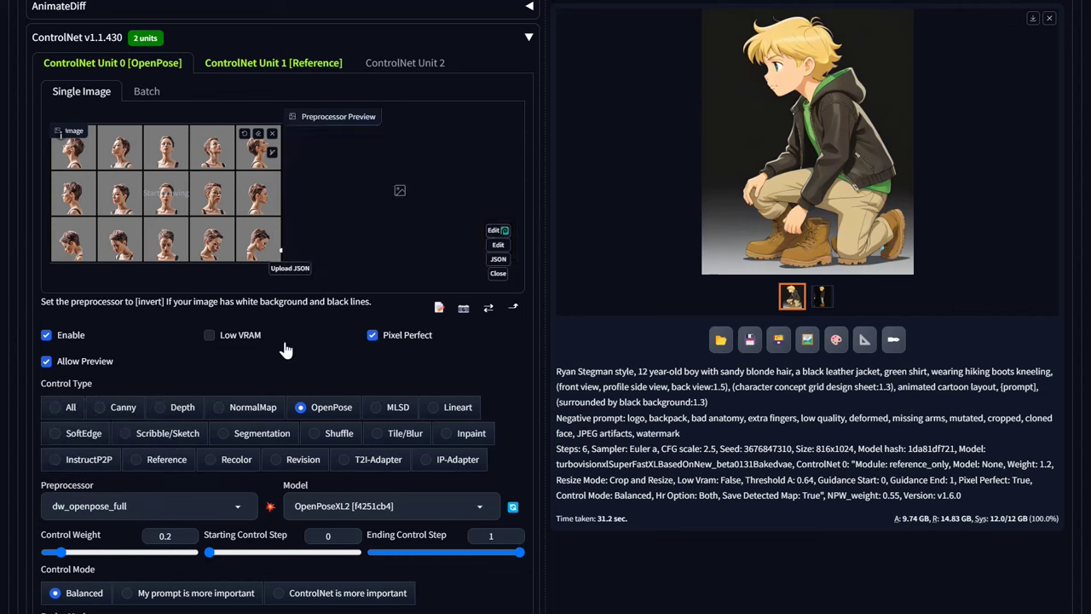
{"action": "left_click", "coordinate": [269, 506]}
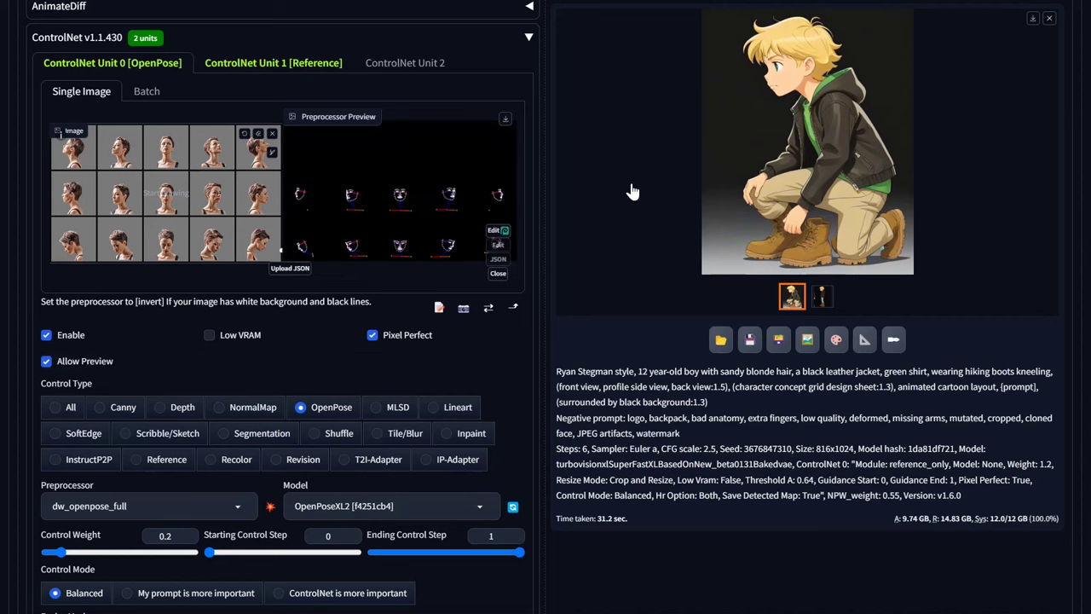
Return the preprocessor to openpose_face and rerun the head grid preview
{"action": "left_click", "coordinate": [119, 505]}
{"action": "left_click", "coordinate": [93, 441]}
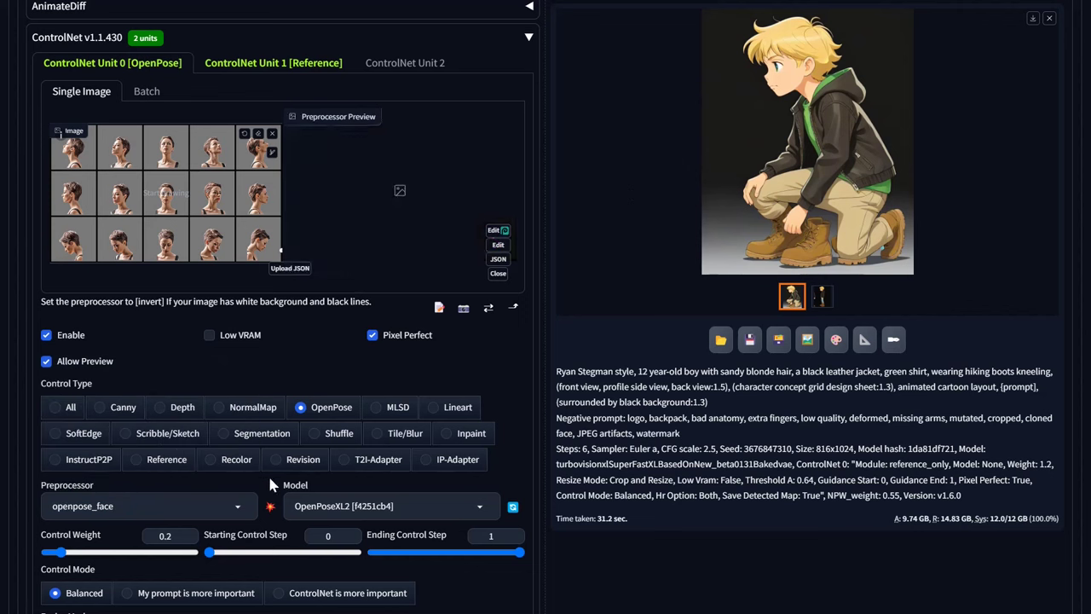
{"action": "left_click", "coordinate": [270, 508]}
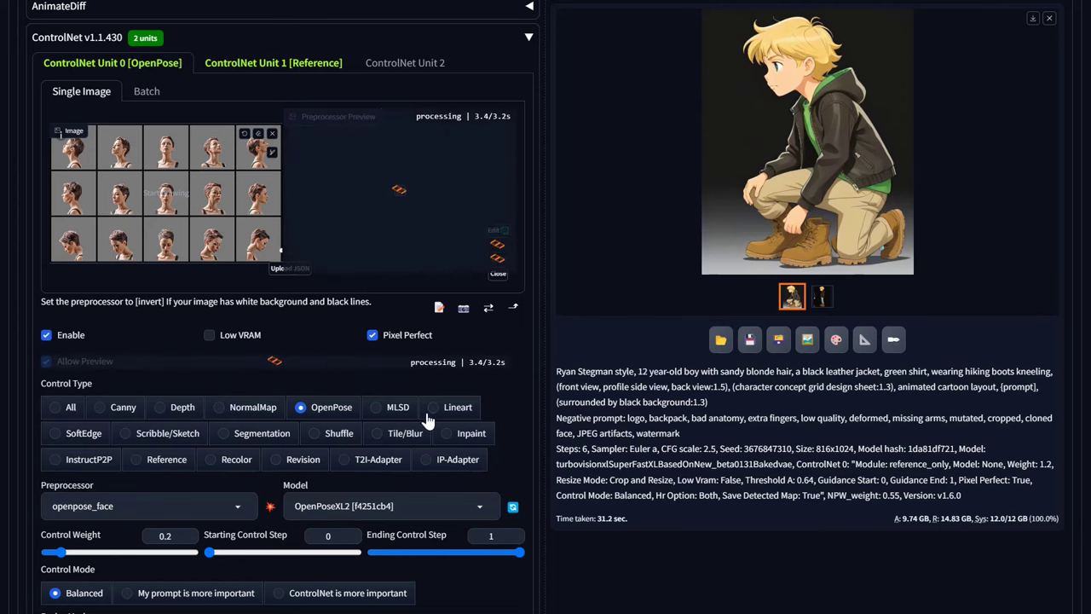
Replace "wearing hiking boots kneeling" at the end of the prompt with "very happy"
{"action": "scroll", "coordinate": [410, 413], "scroll_direction": "up", "scroll_amount": 10}
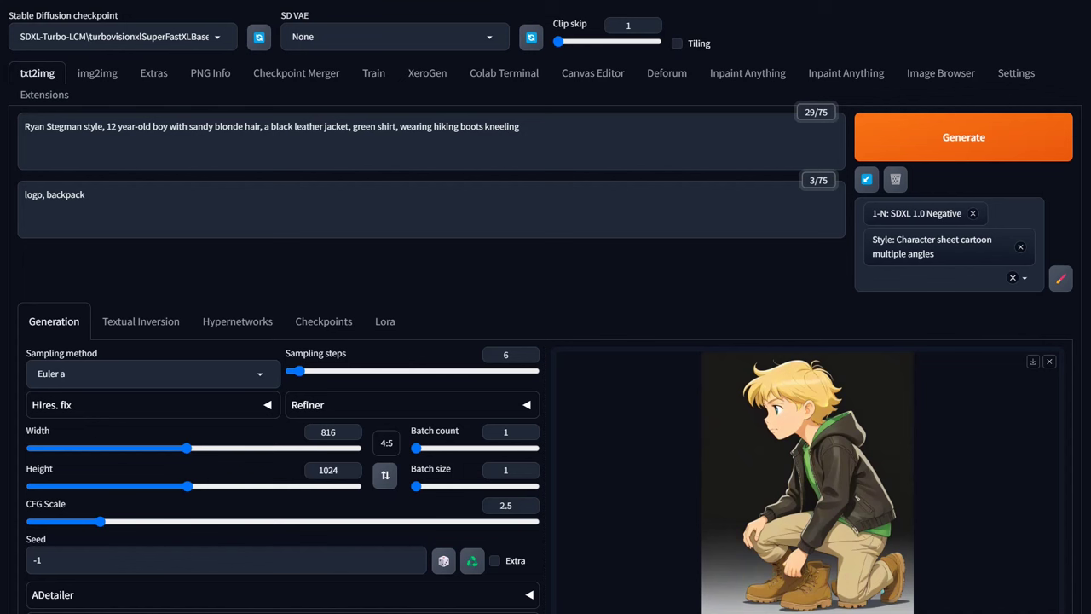
{"action": "key", "text": "ctrl+shift+Left"}
{"action": "key", "text": "ctrl+shift+Left"}
{"action": "key", "text": "ctrl+shift+Left"}
{"action": "key", "text": "ctrl+shift+Left"}
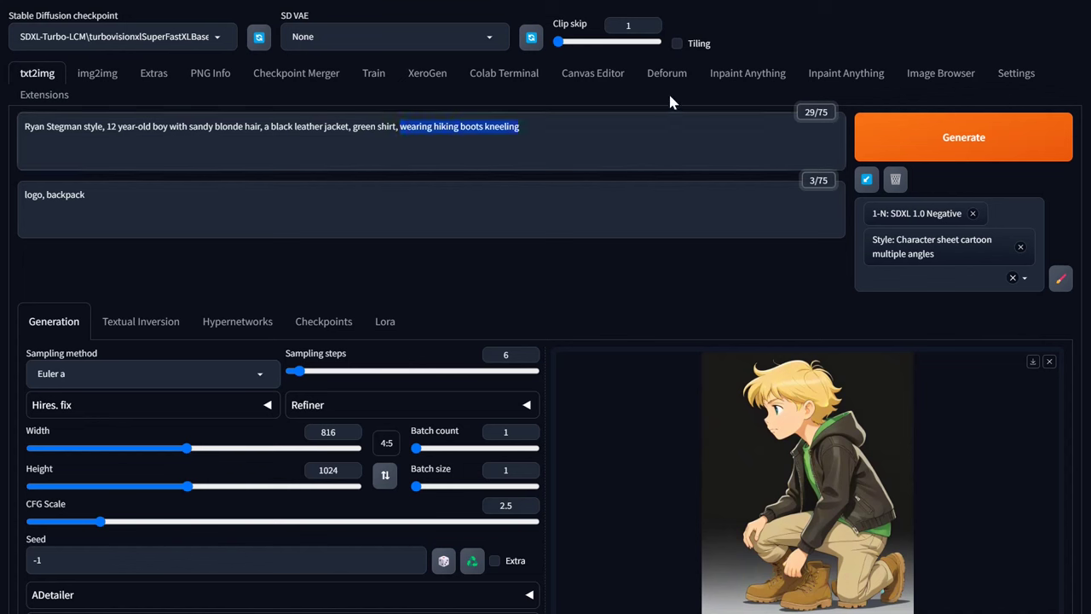
{"action": "key", "text": "BackSpace"}
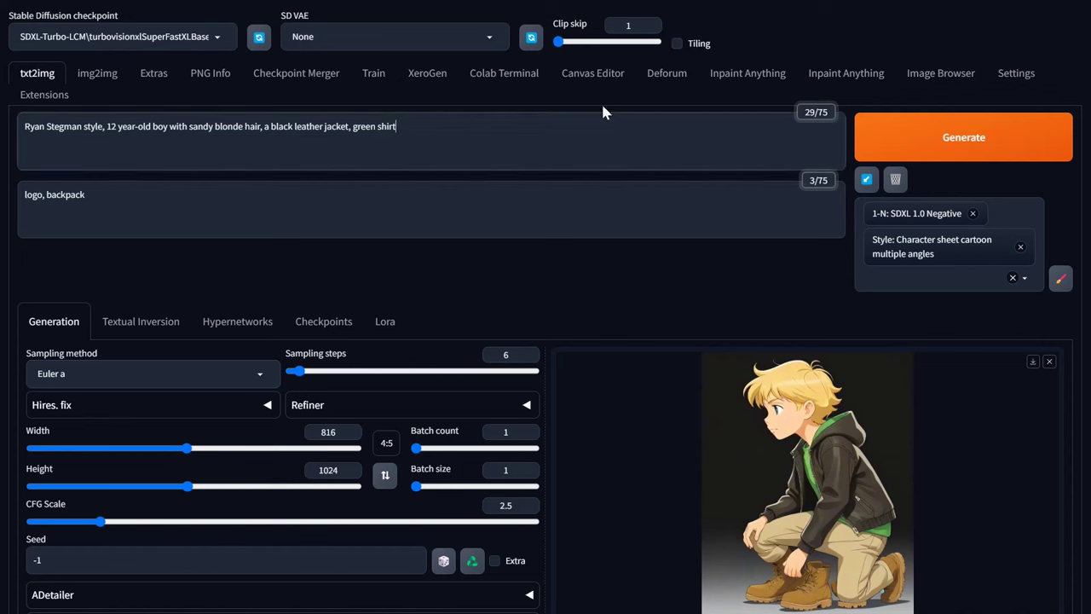
{"action": "type", "text": ", very happy"}
Set the OpenPose unit's Control Weight to 1 and its Ending Control Step to 0.5
{"action": "scroll", "coordinate": [440, 322], "scroll_direction": "down", "scroll_amount": 6}
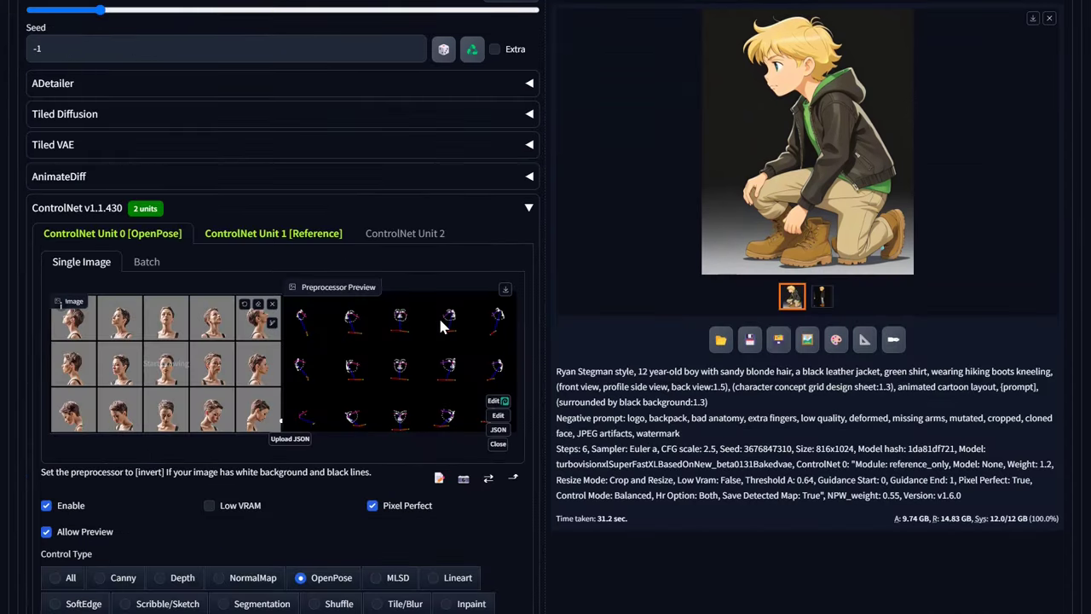
{"action": "scroll", "coordinate": [407, 352], "scroll_direction": "down", "scroll_amount": 4}
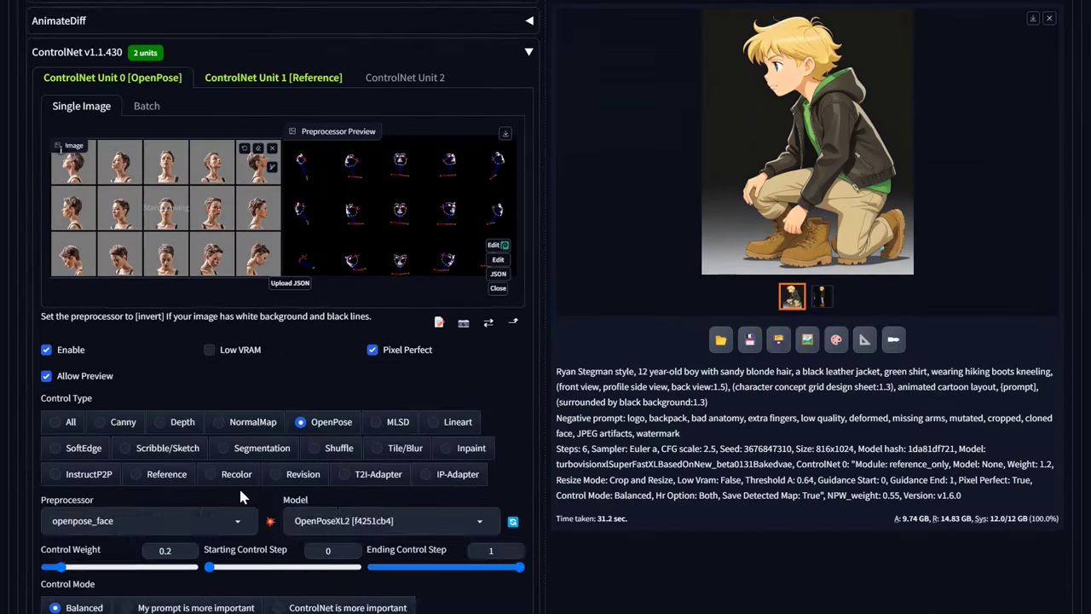
{"action": "mouse_move", "coordinate": [126, 382]}
{"action": "left_mouse_down"}
{"action": "mouse_move", "coordinate": [68, 383]}
{"action": "mouse_move", "coordinate": [123, 391]}
{"action": "left_mouse_up"}
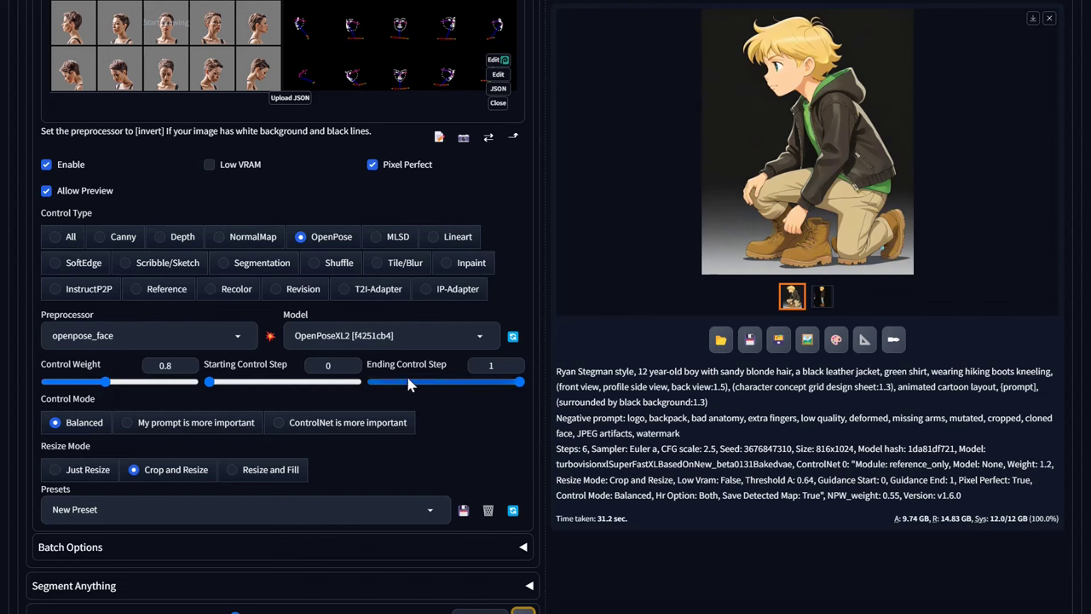
{"action": "mouse_move", "coordinate": [106, 384]}
{"action": "left_mouse_down"}
{"action": "mouse_move", "coordinate": [137, 387]}
{"action": "mouse_move", "coordinate": [120, 383]}
{"action": "left_mouse_up"}
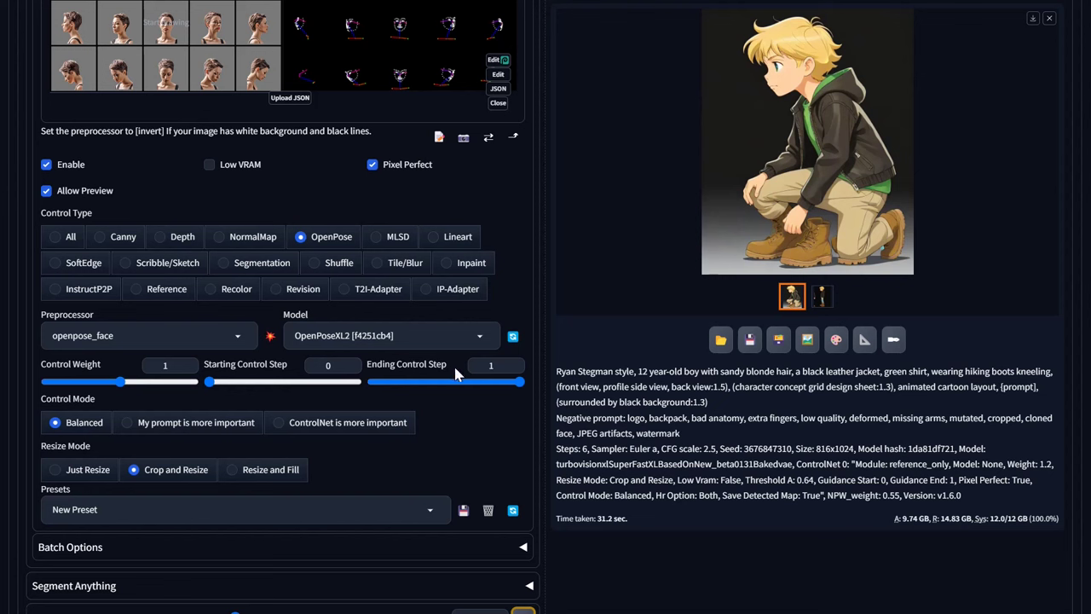
{"action": "mouse_move", "coordinate": [452, 385]}
{"action": "left_mouse_down"}
{"action": "mouse_move", "coordinate": [428, 381]}
{"action": "mouse_move", "coordinate": [444, 383]}
{"action": "left_mouse_up"}
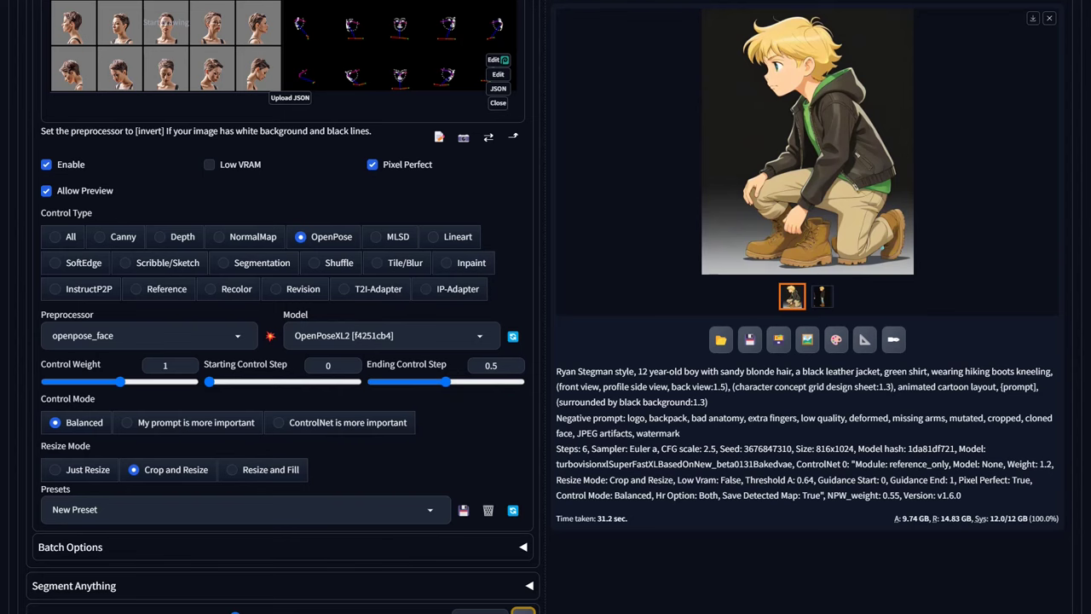
Emphasize "very happy" in the prompt by enclosing it in parentheses and generate an image
{"action": "scroll", "coordinate": [546, 307], "scroll_direction": "up", "scroll_amount": 15}
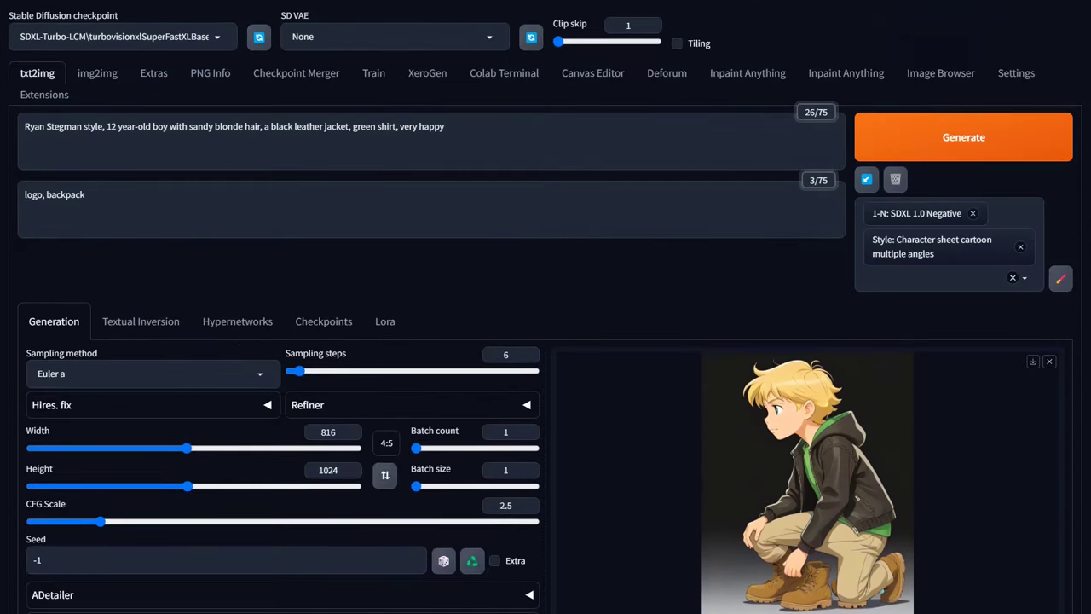
{"action": "left_click", "coordinate": [397, 126]}
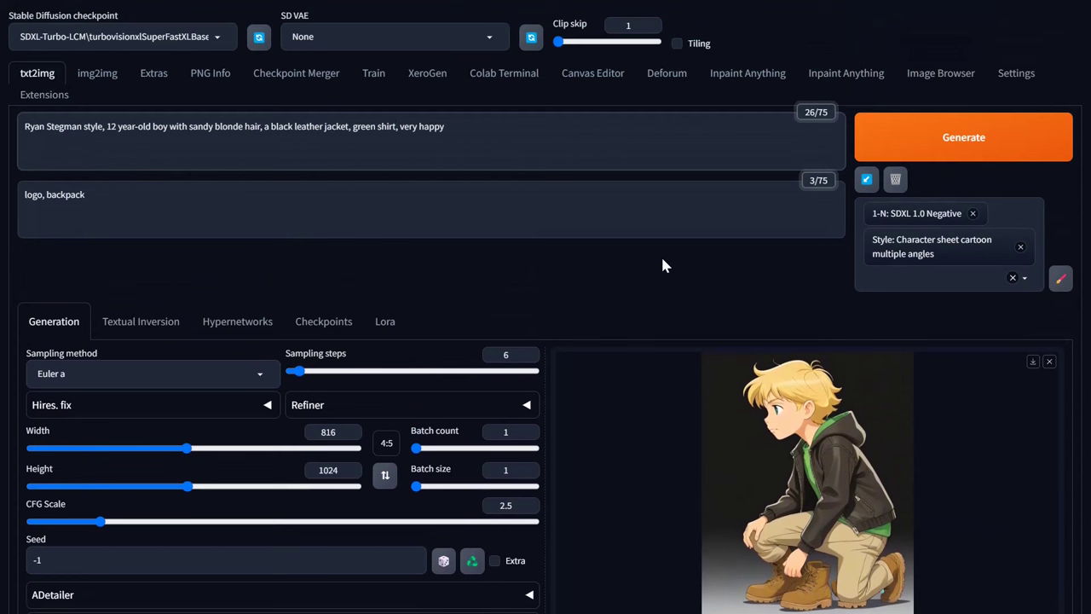
{"action": "type", "text": "("}
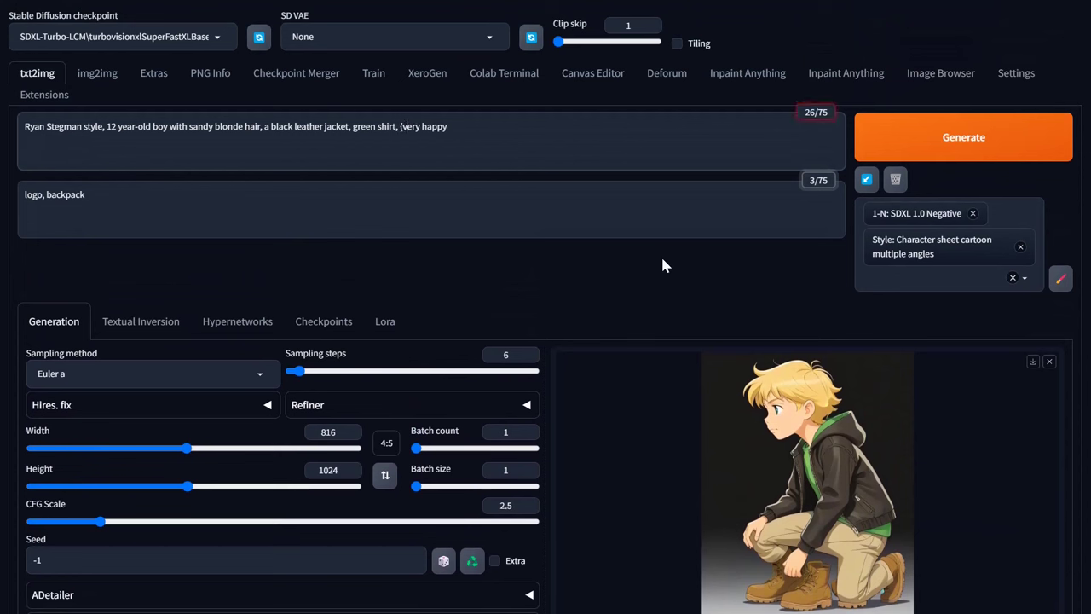
{"action": "key", "text": "End"}
{"action": "type", "text": ")"}
{"action": "key", "text": "ctrl+Return"}
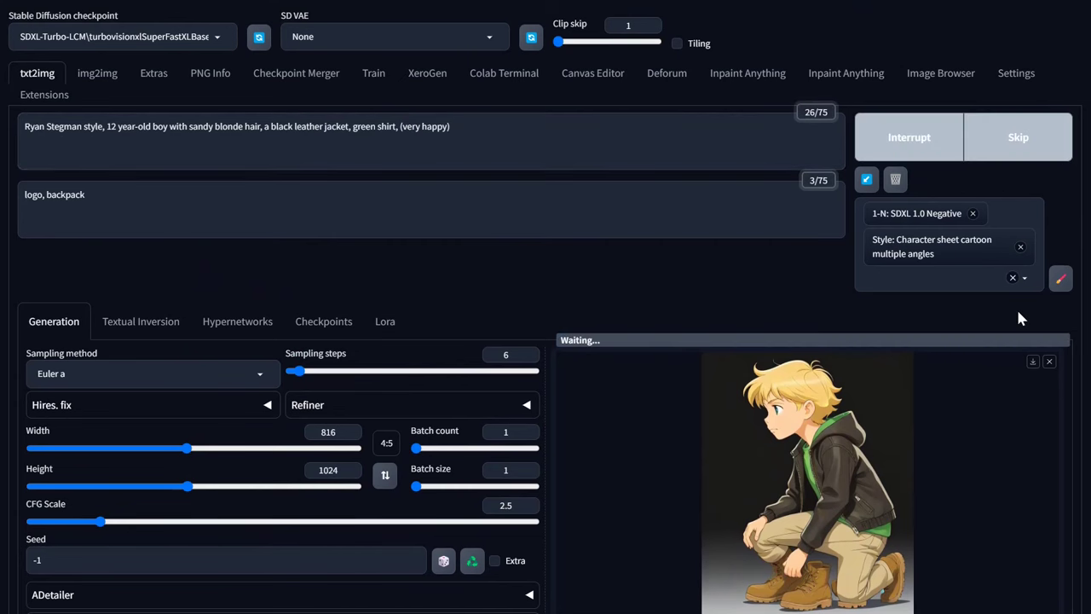
Change the image format to landscape 16:9 at 1024 × 576 and generate the happy character's head sheet
{"action": "left_click", "coordinate": [386, 442]}
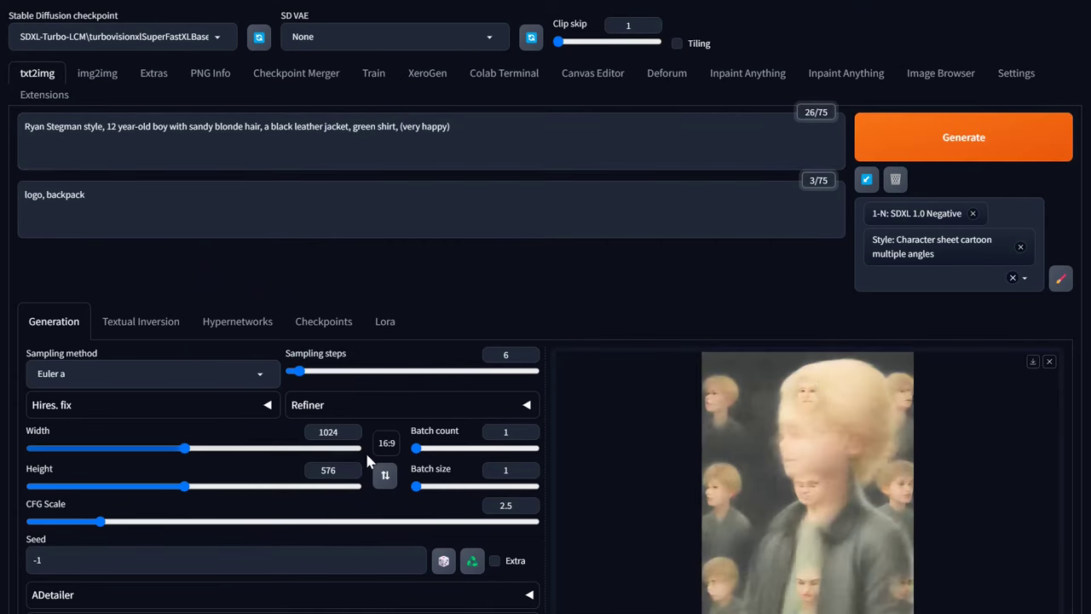
{"action": "scroll", "coordinate": [393, 452], "scroll_direction": "down", "scroll_amount": 5}
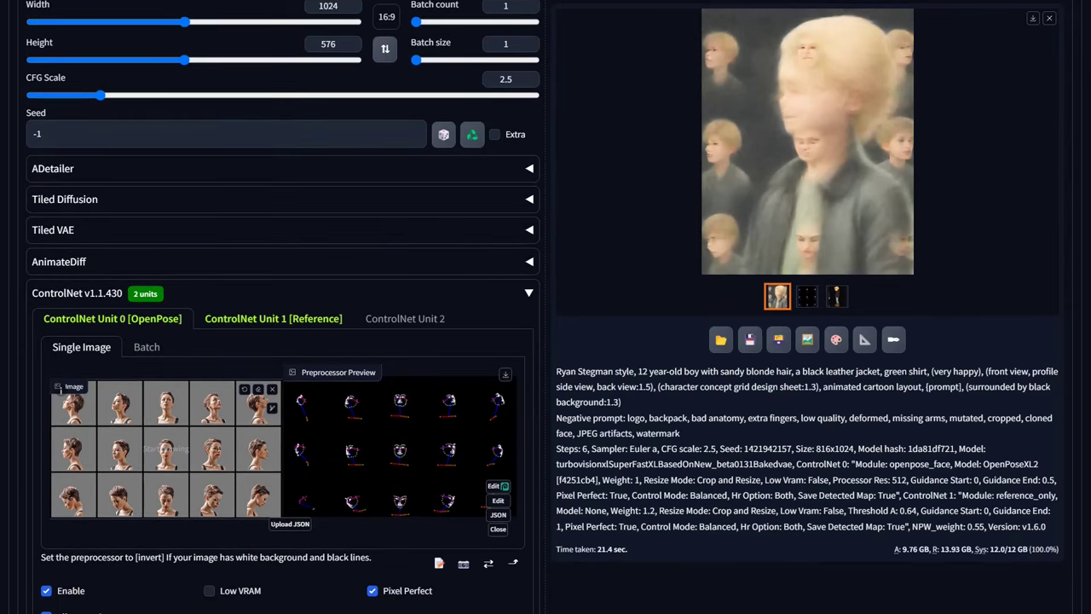
{"action": "scroll", "coordinate": [283, 306], "scroll_direction": "up", "scroll_amount": 5}
{"action": "left_click", "coordinate": [933, 158]}
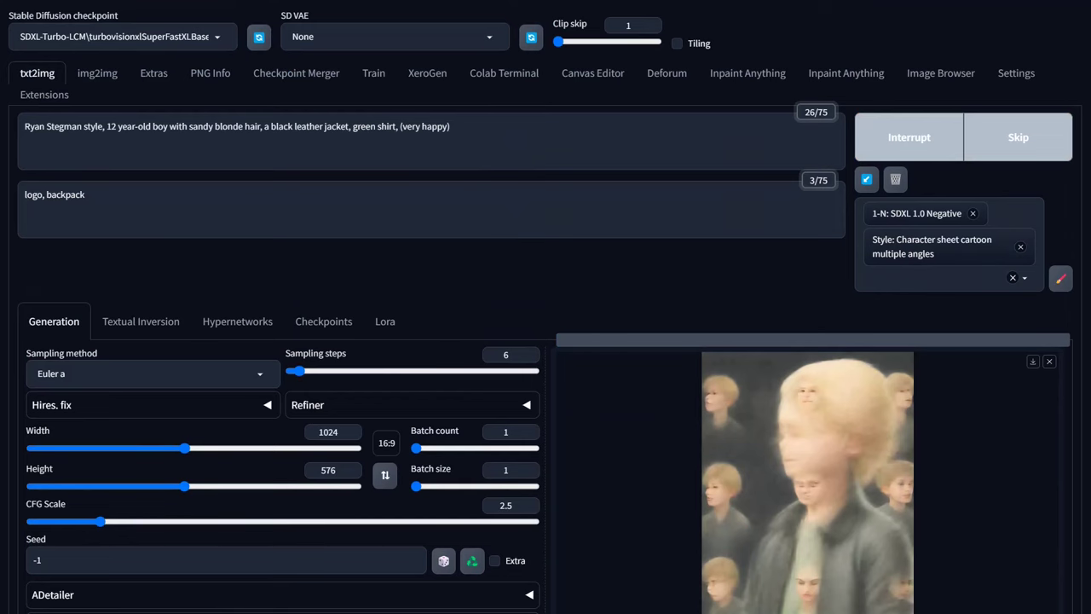
{"action": "scroll", "coordinate": [546, 340], "scroll_direction": "down", "scroll_amount": 3}
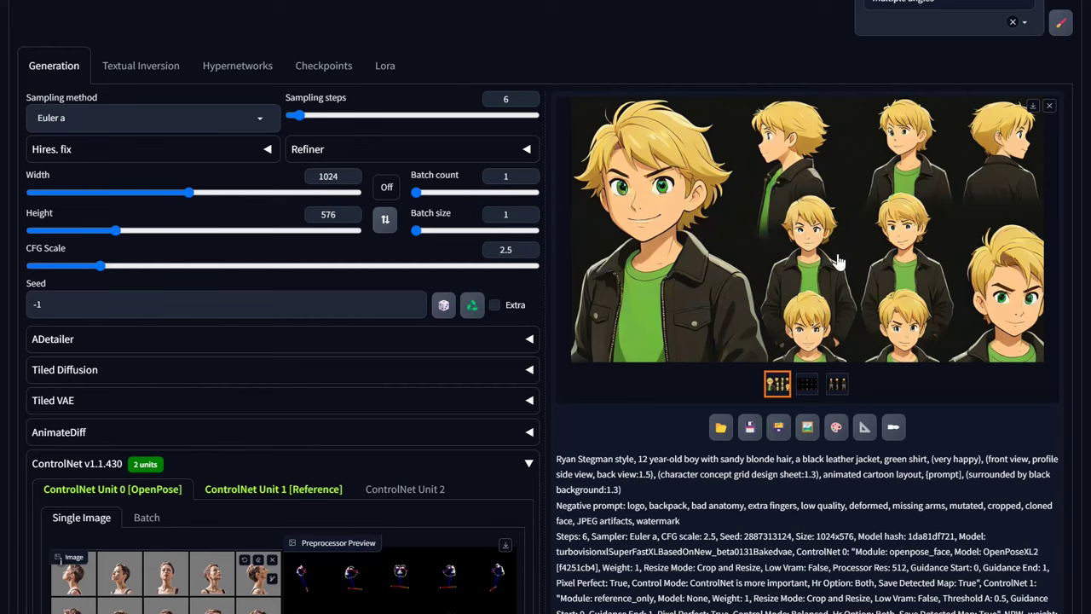
Set the output image height to 617 while keeping the width at 1024
{"action": "scroll", "coordinate": [145, 300], "scroll_direction": "down", "scroll_amount": 4}
{"action": "scroll", "coordinate": [537, 243], "scroll_direction": "up", "scroll_amount": 5}
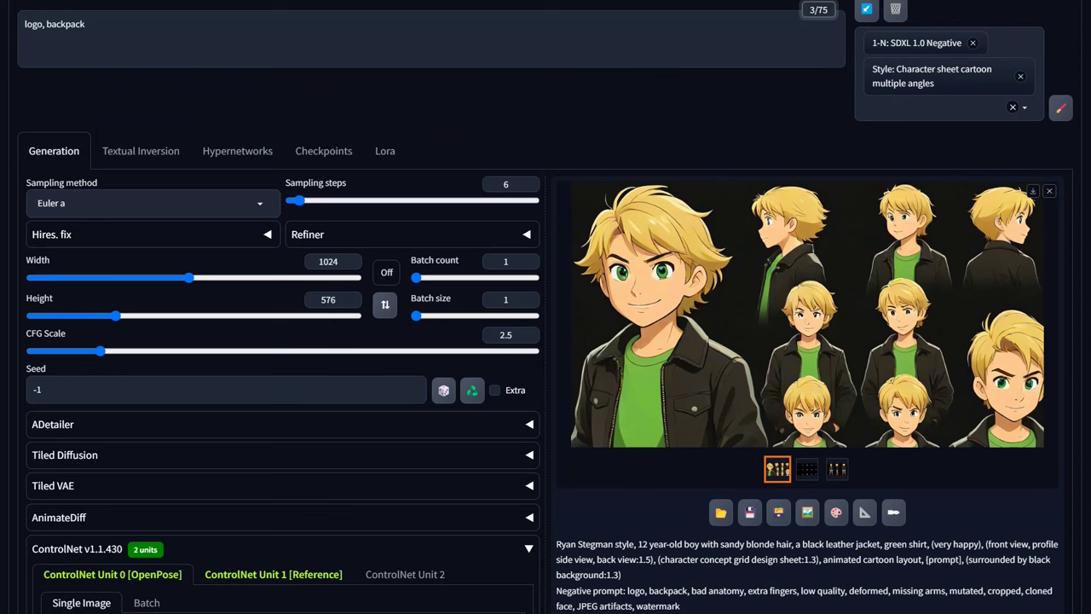
{"action": "left_click", "coordinate": [332, 299]}
{"action": "key", "text": "ctrl+a"}
{"action": "type", "text": "6"}
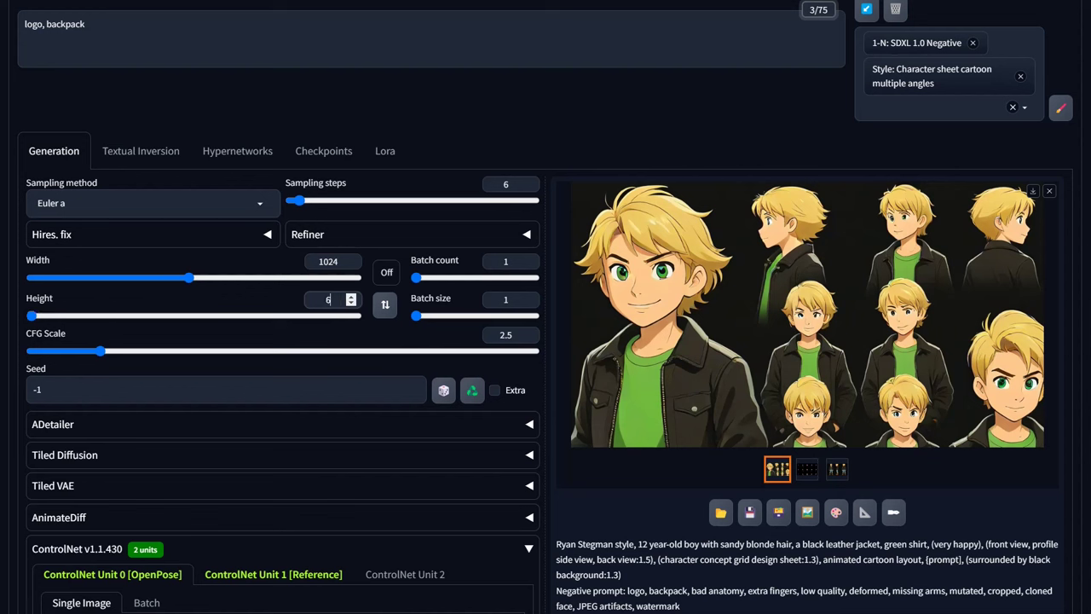
{"action": "type", "text": "17"}
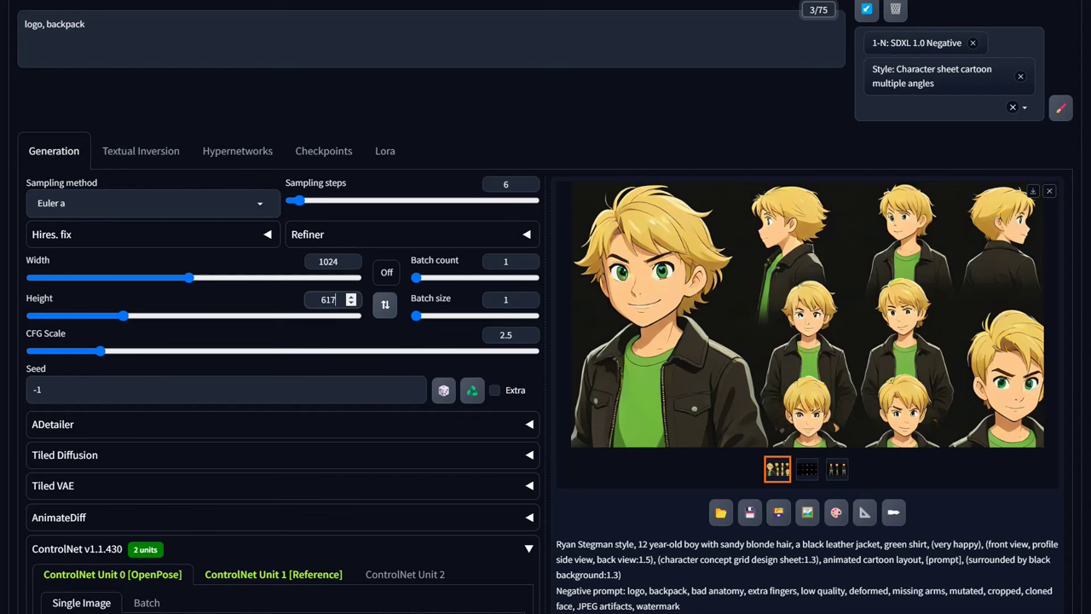
Check the settings of the OpenPose and Reference ControlNet units and generate the character sheet at the new size
{"action": "scroll", "coordinate": [716, 140], "scroll_direction": "up", "scroll_amount": 1}
{"action": "scroll", "coordinate": [715, 140], "scroll_direction": "up", "scroll_amount": 2}
{"action": "scroll", "coordinate": [716, 140], "scroll_direction": "down", "scroll_amount": 6}
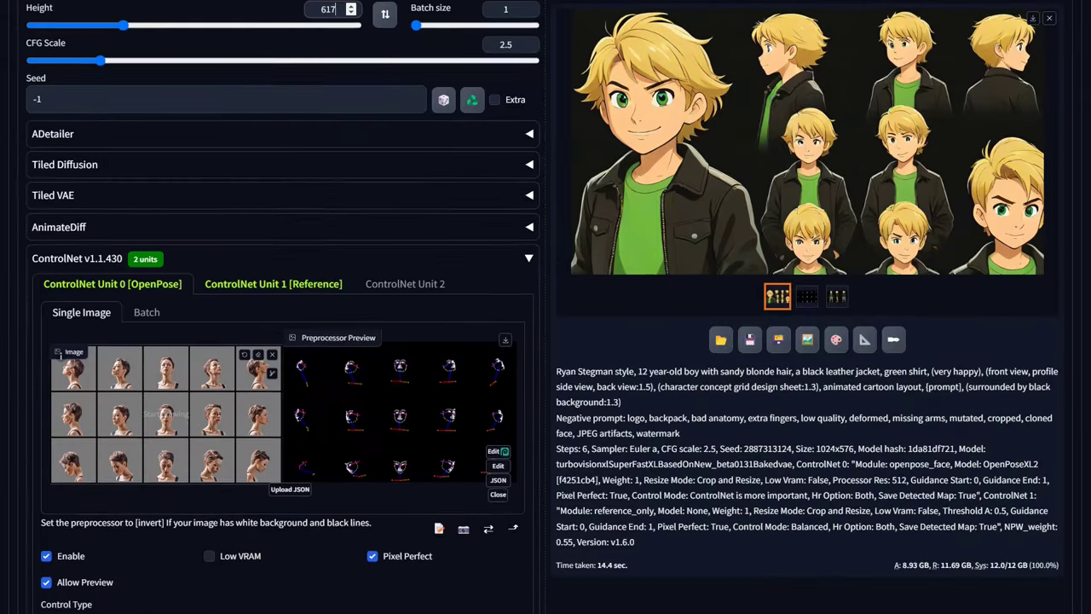
{"action": "scroll", "coordinate": [483, 303], "scroll_direction": "down", "scroll_amount": 2}
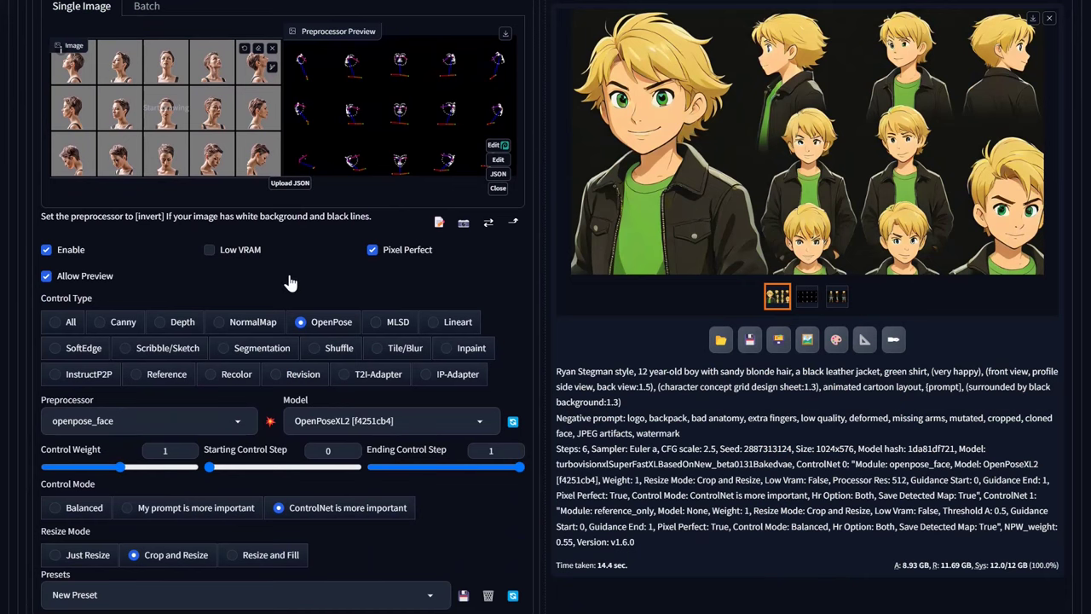
{"action": "scroll", "coordinate": [290, 283], "scroll_direction": "up", "scroll_amount": 2}
{"action": "left_click", "coordinate": [264, 148]}
{"action": "scroll", "coordinate": [241, 354], "scroll_direction": "down", "scroll_amount": 3}
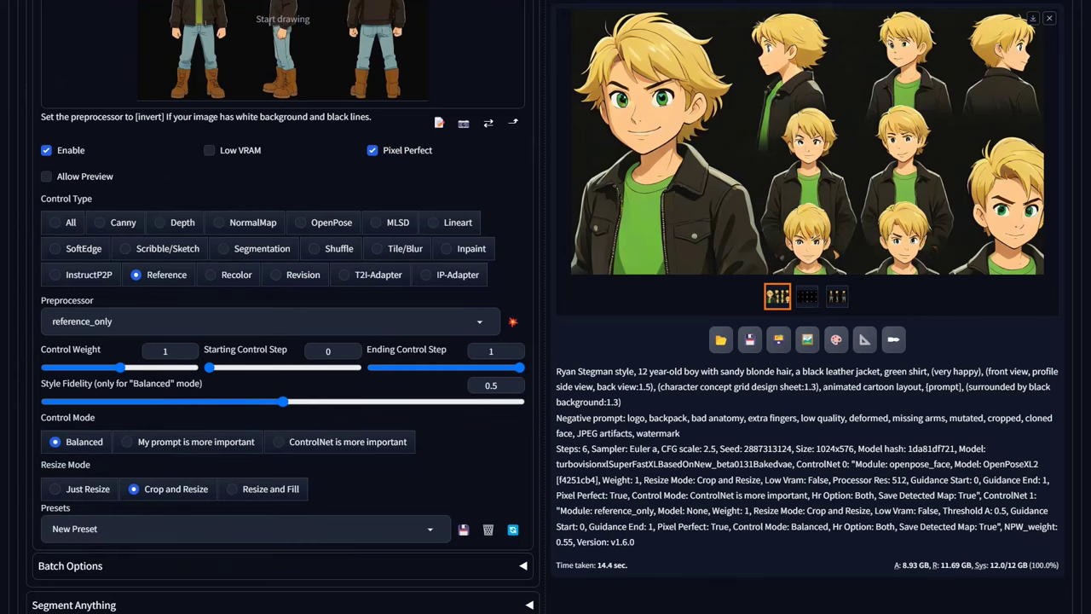
{"action": "scroll", "coordinate": [256, 341], "scroll_direction": "up", "scroll_amount": 10}
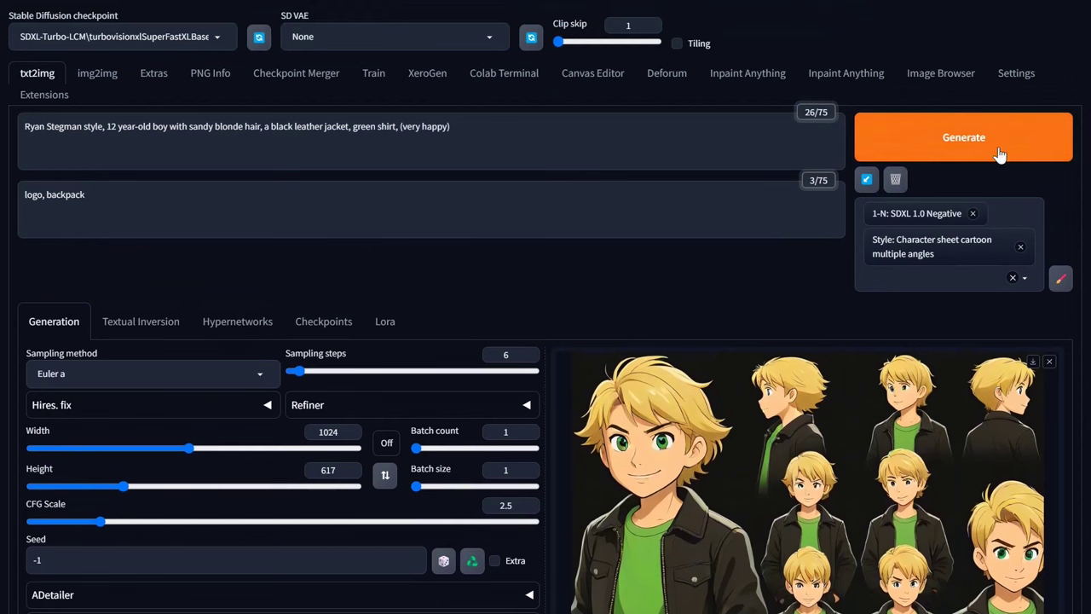
{"action": "left_click", "coordinate": [998, 147]}
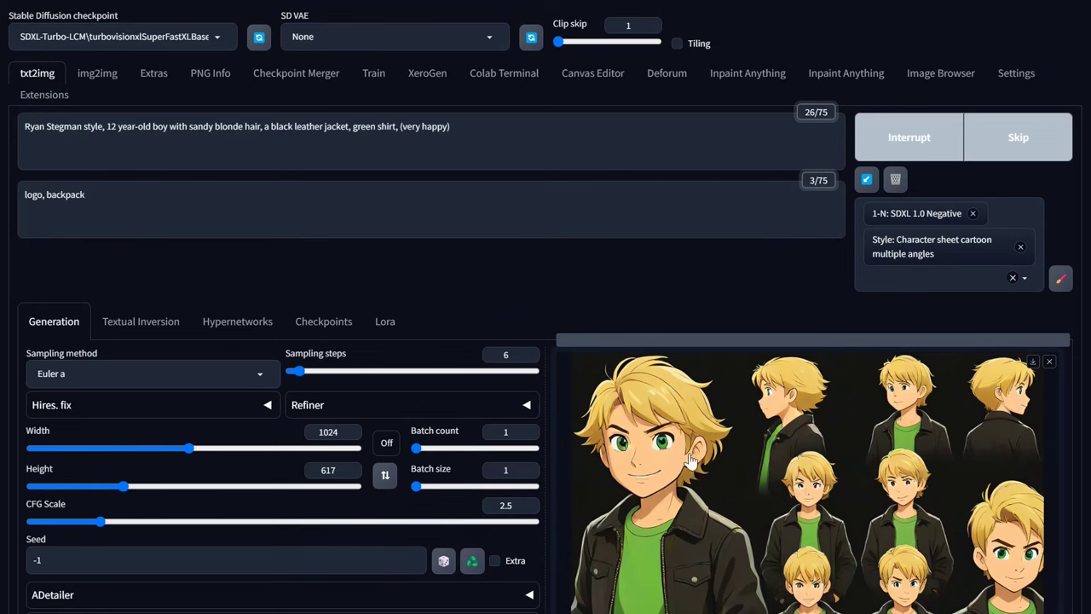
{"action": "scroll", "coordinate": [695, 460], "scroll_direction": "down", "scroll_amount": 2}
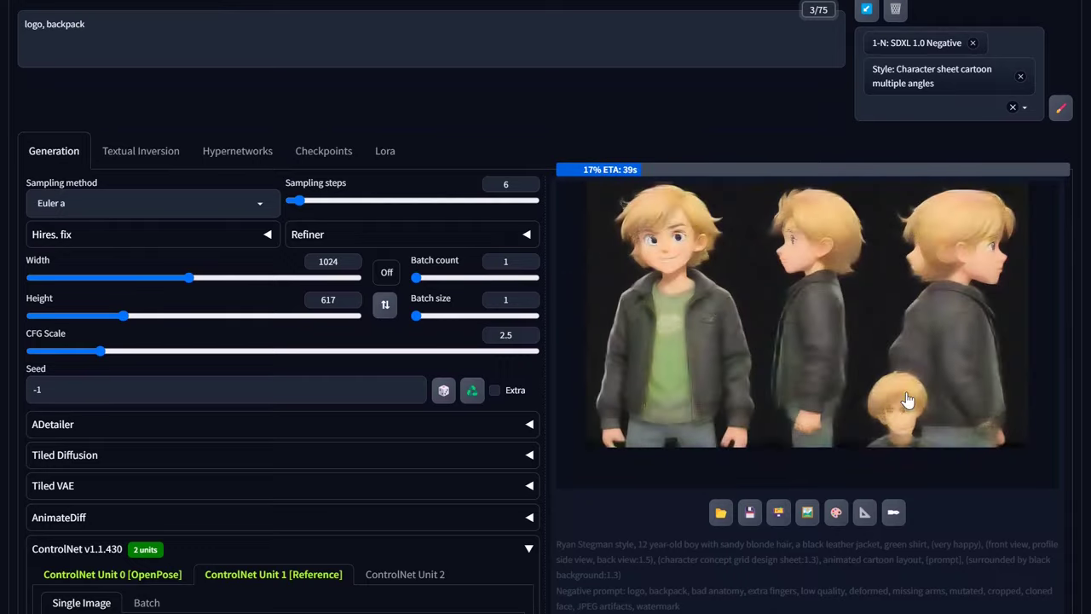
{"action": "scroll", "coordinate": [903, 401], "scroll_direction": "up", "scroll_amount": 3}
Switch ControlNet Unit 0's control type to Canny and generate the character's head sheet
{"action": "scroll", "coordinate": [537, 443], "scroll_direction": "down", "scroll_amount": 4}
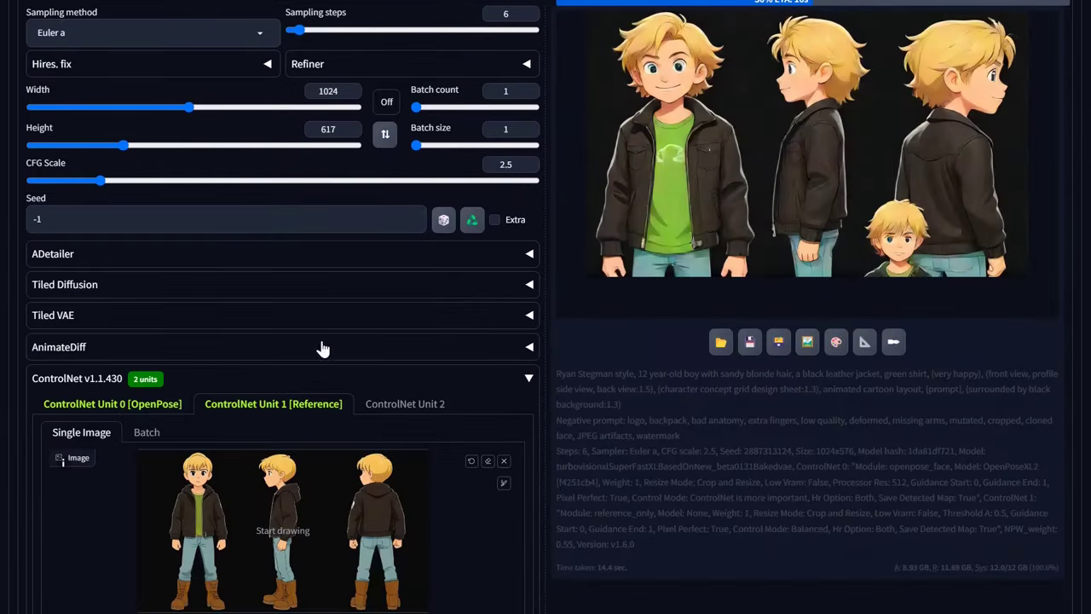
{"action": "left_click", "coordinate": [94, 408]}
{"action": "scroll", "coordinate": [124, 498], "scroll_direction": "down", "scroll_amount": 3}
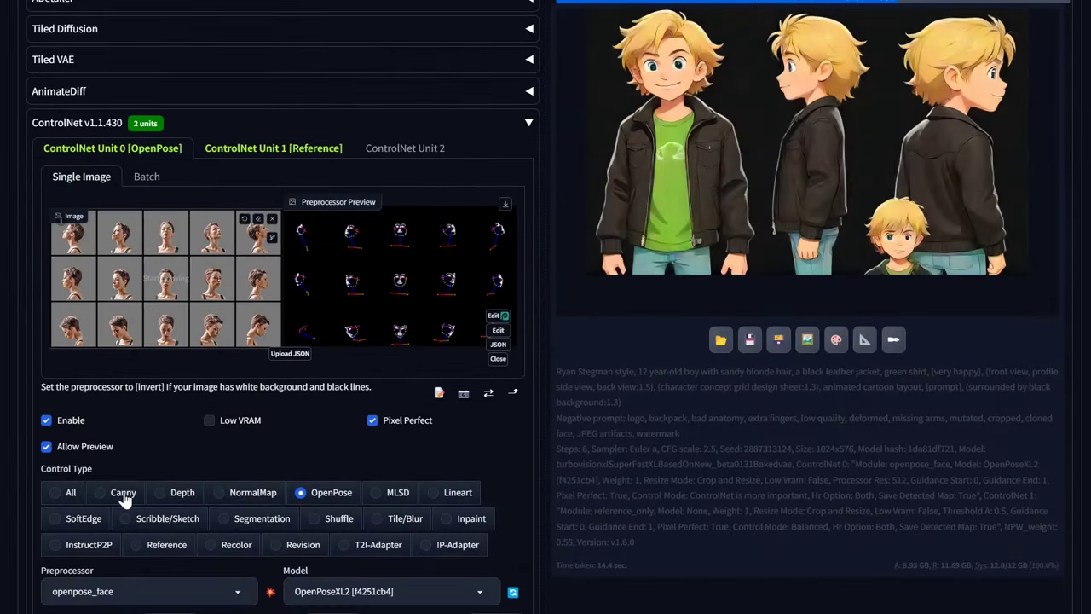
{"action": "left_click", "coordinate": [123, 493]}
{"action": "scroll", "coordinate": [714, 409], "scroll_direction": "up", "scroll_amount": 6}
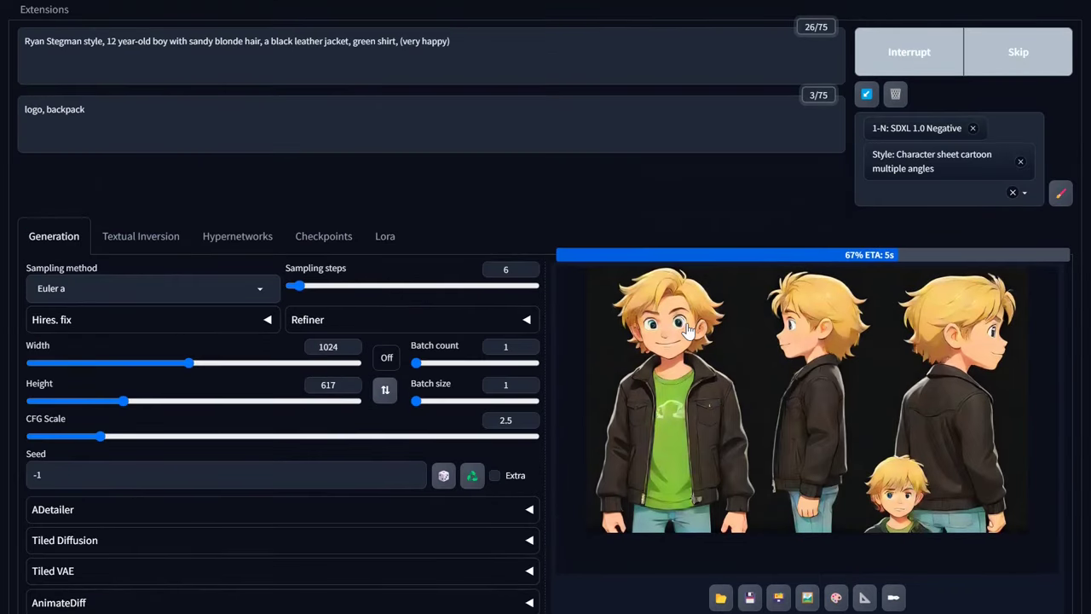
{"action": "scroll", "coordinate": [238, 508], "scroll_direction": "down", "scroll_amount": 3}
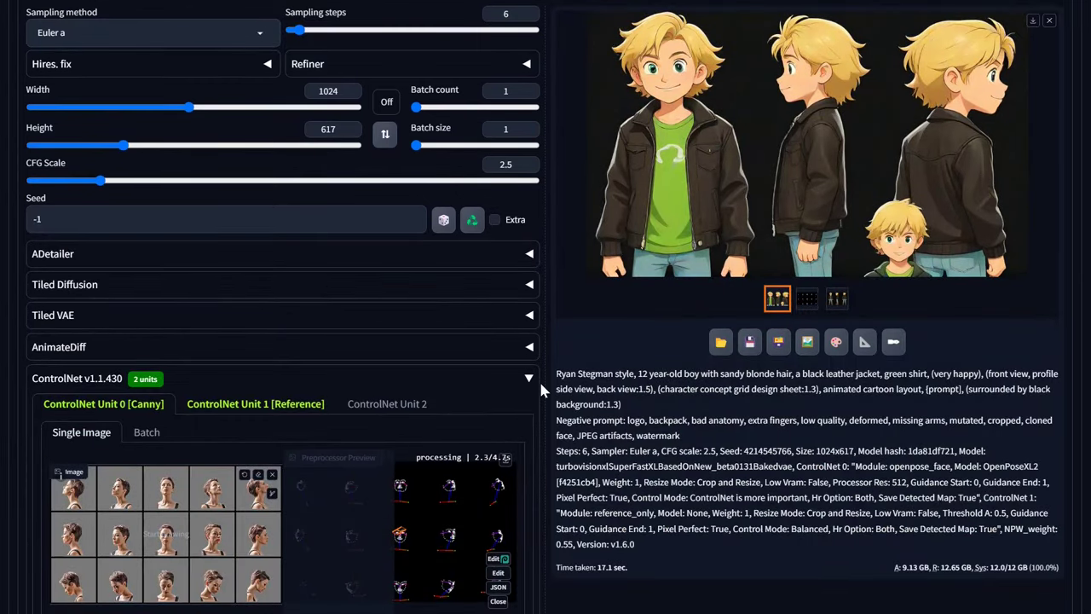
{"action": "scroll", "coordinate": [761, 399], "scroll_direction": "up", "scroll_amount": 3}
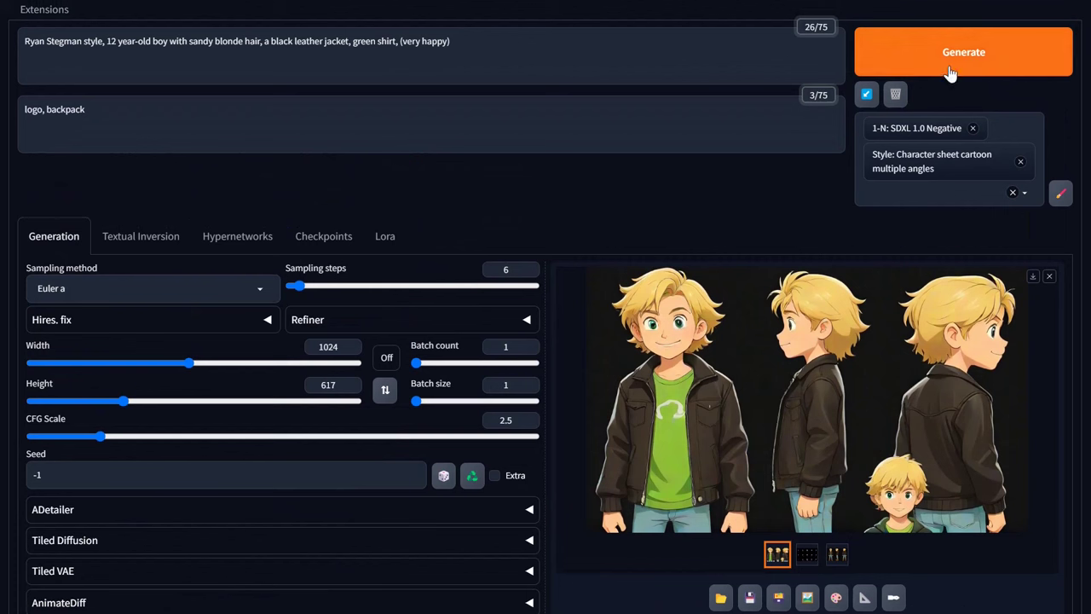
{"action": "left_click", "coordinate": [949, 71]}
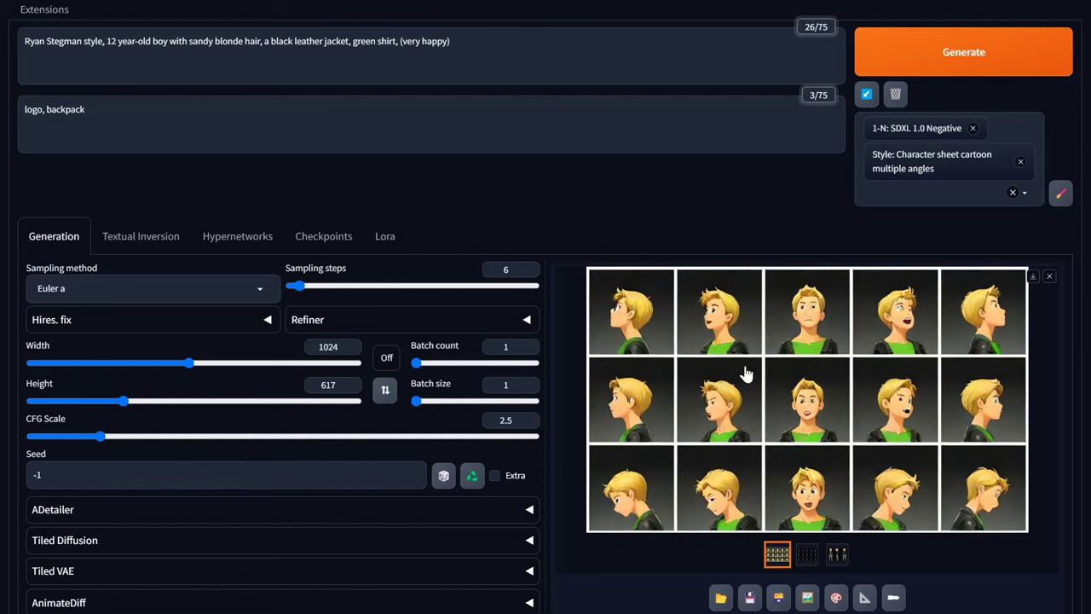
Set the Canny unit's Control Weight to 0.6 and Ending Control Step to 0.49, and generate another head sheet
{"action": "scroll", "coordinate": [384, 443], "scroll_direction": "down", "scroll_amount": 10}
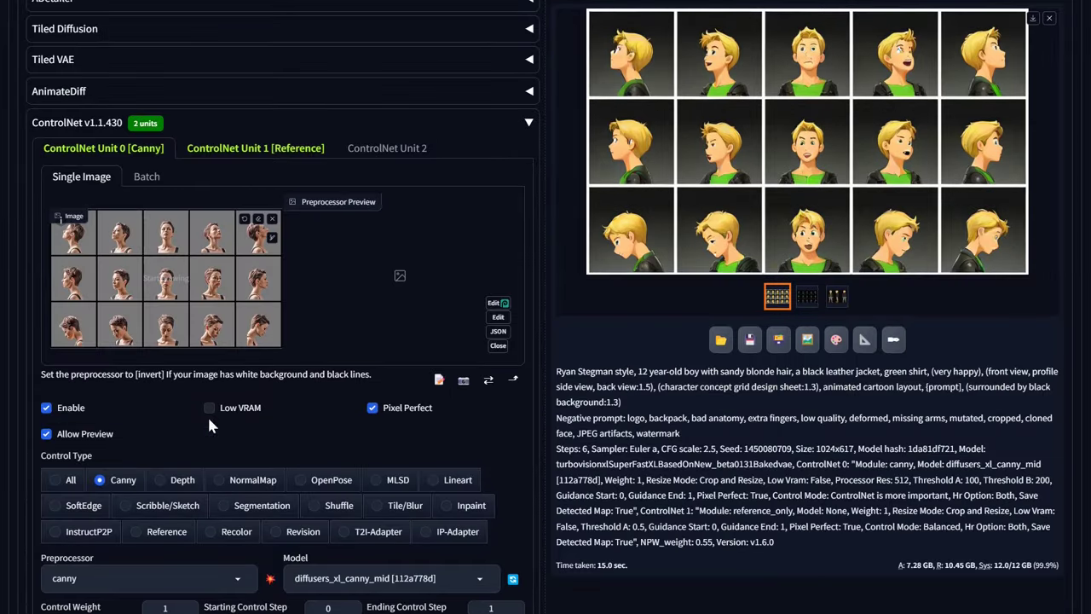
{"action": "left_click", "coordinate": [90, 370]}
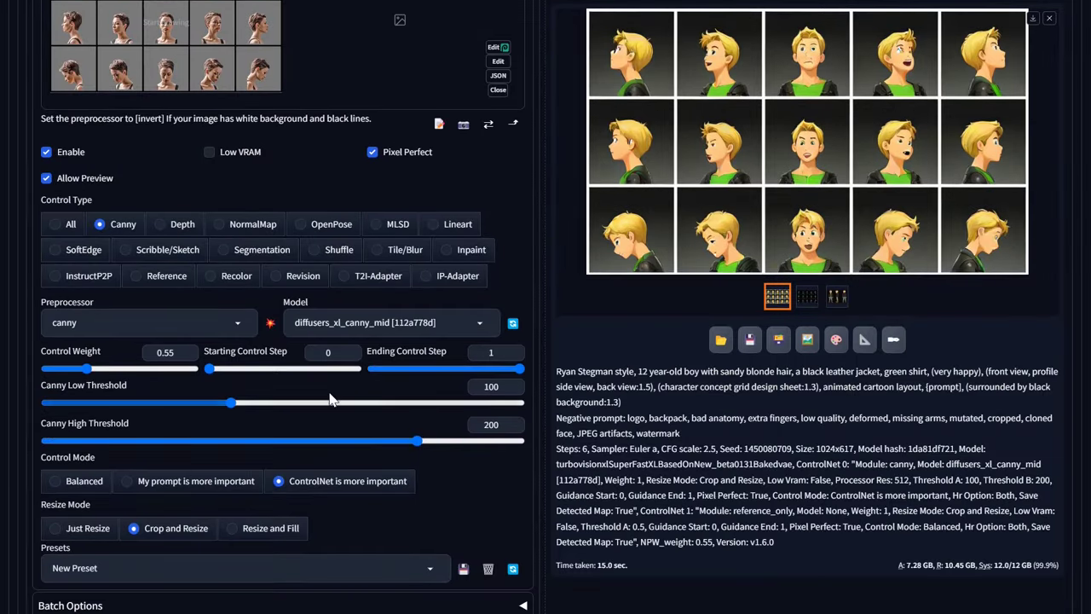
{"action": "left_click", "coordinate": [92, 371]}
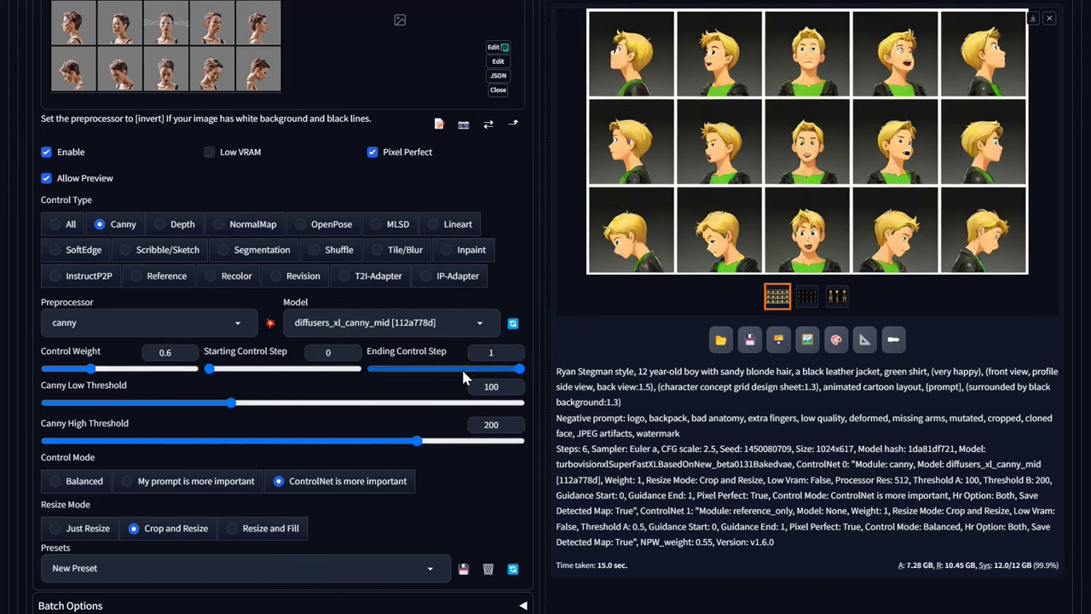
{"action": "left_click_drag", "start_coordinate": [463, 375], "coordinate": [447, 377]}
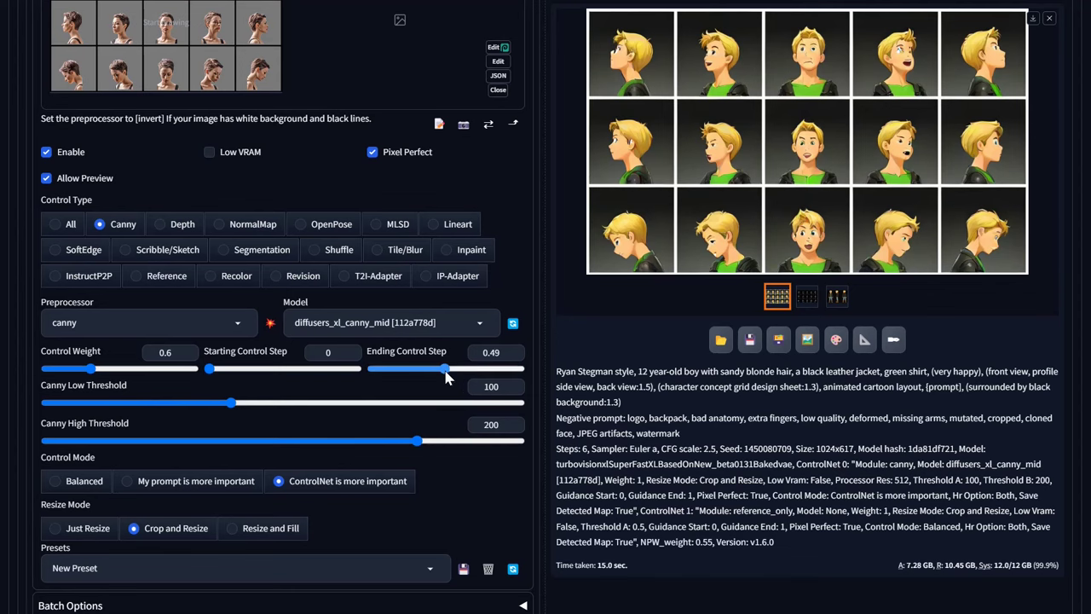
{"action": "scroll", "coordinate": [462, 371], "scroll_direction": "up", "scroll_amount": 6}
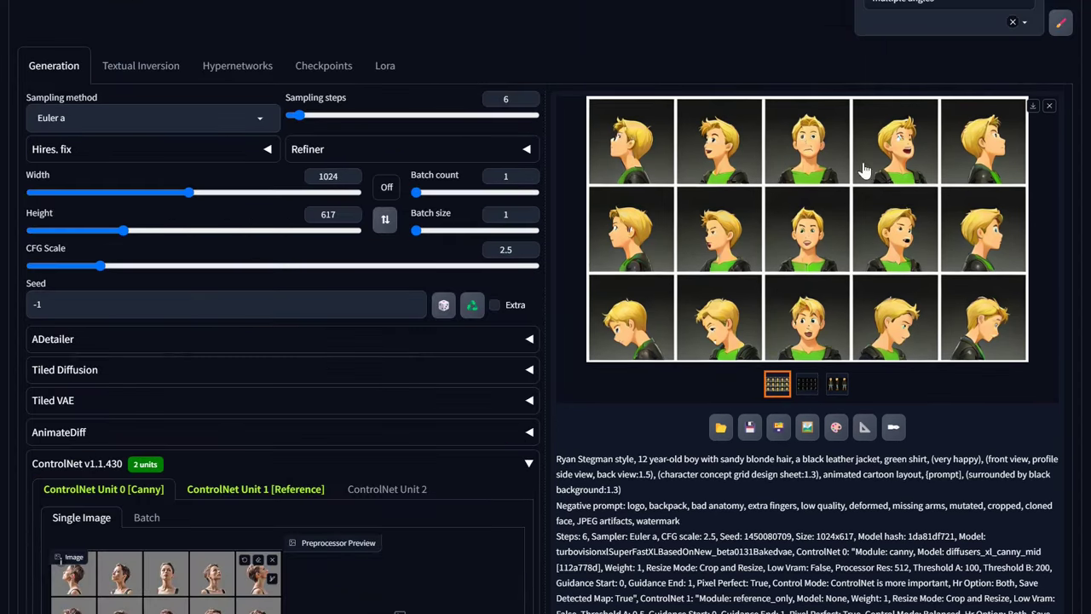
{"action": "scroll", "coordinate": [929, 43], "scroll_direction": "up", "scroll_amount": 3}
{"action": "left_click", "coordinate": [945, 147]}
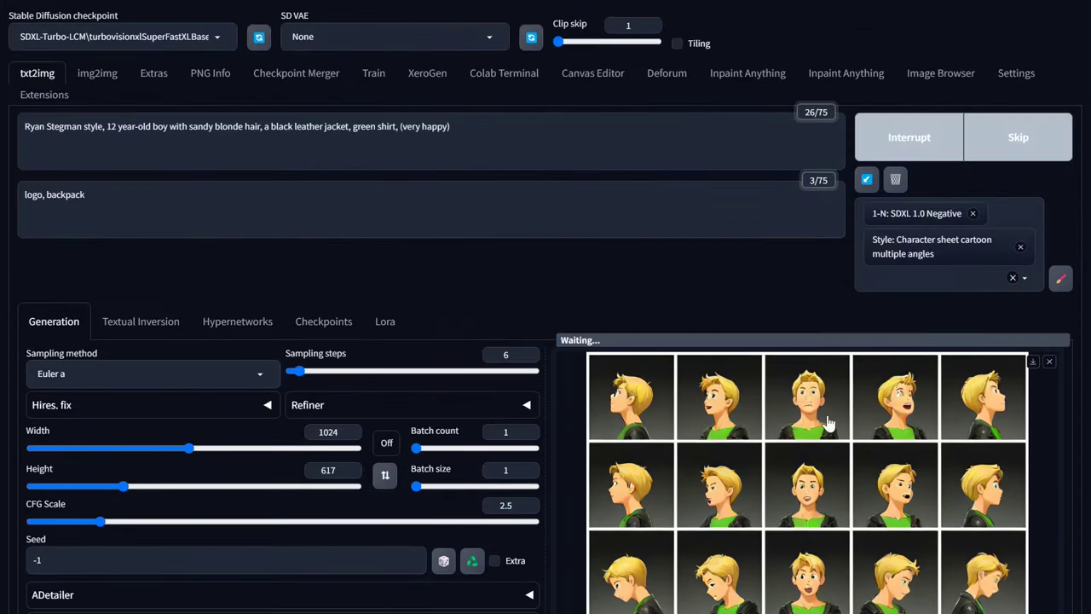
{"action": "scroll", "coordinate": [911, 490], "scroll_direction": "down", "scroll_amount": 2}
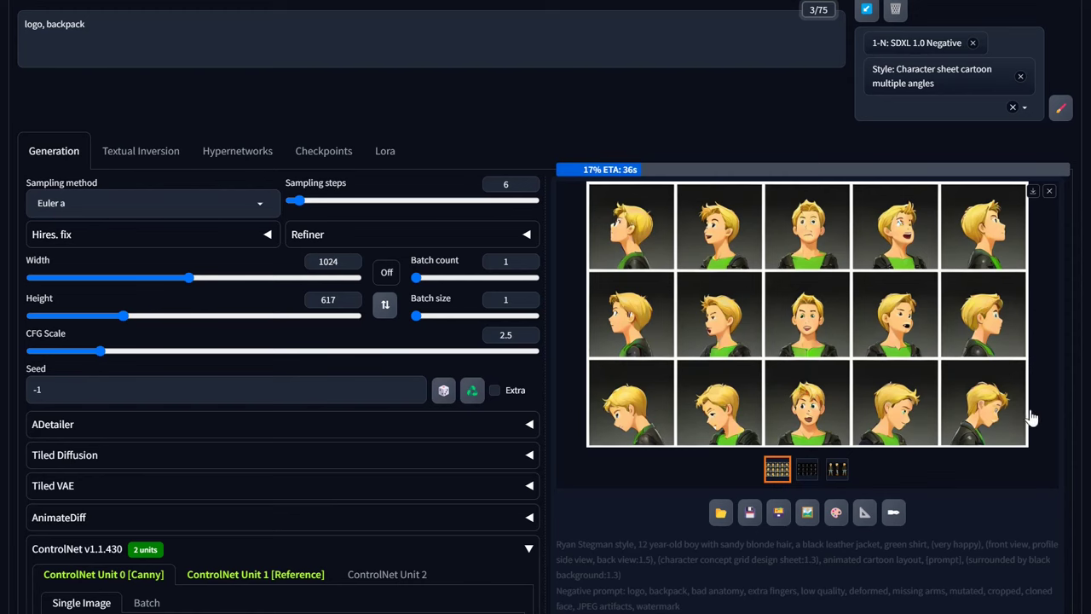
{"action": "scroll", "coordinate": [898, 175], "scroll_direction": "up", "scroll_amount": 2}
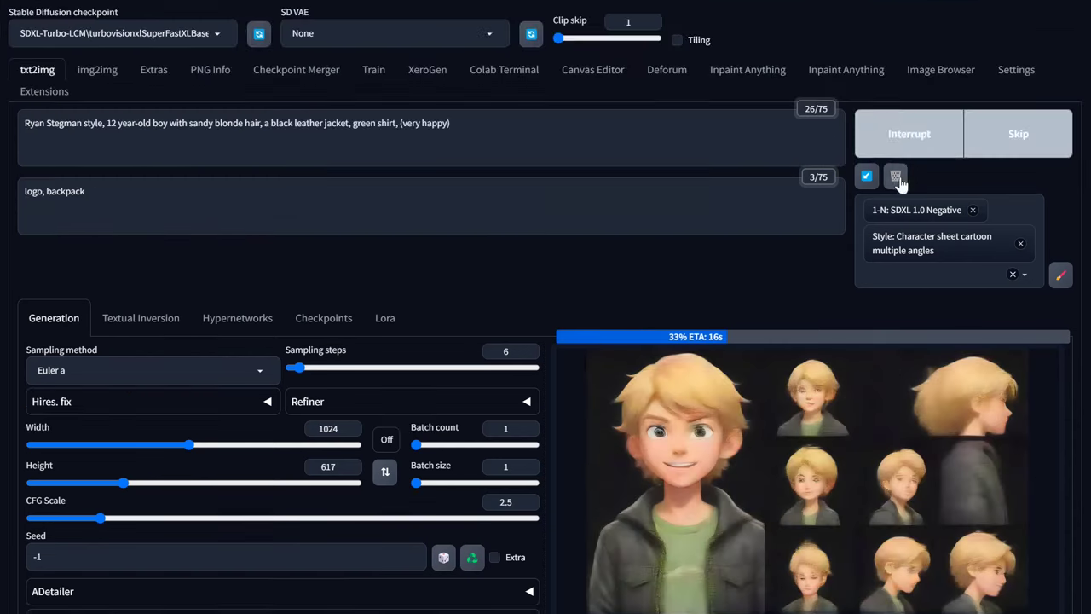
Set the Canny unit's Control Weight to 0.8 and regenerate the head sheet
{"action": "scroll", "coordinate": [120, 483], "scroll_direction": "down", "scroll_amount": 10}
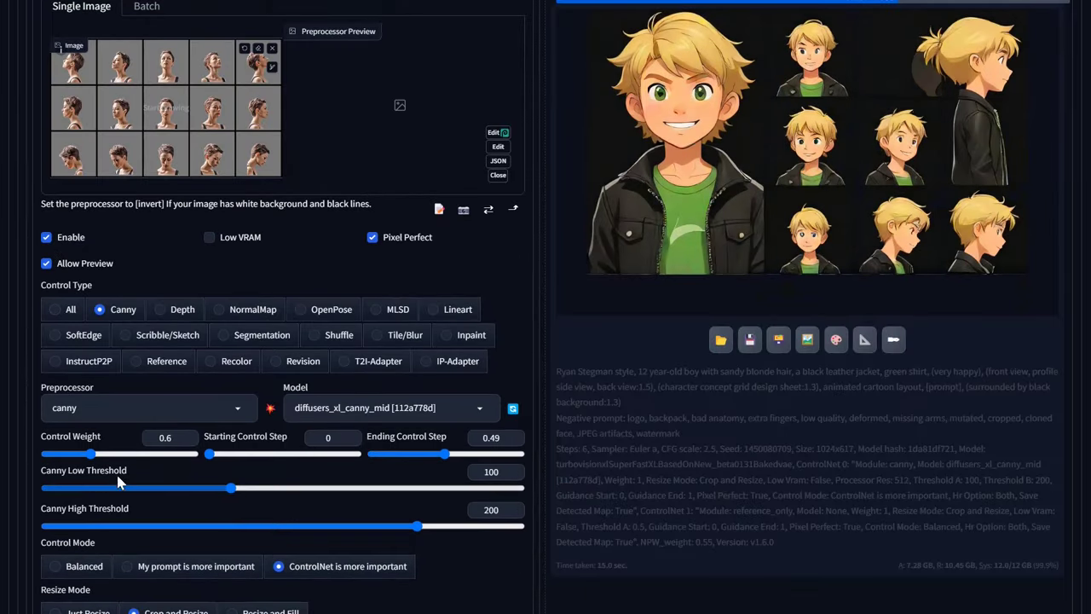
{"action": "left_click_drag", "start_coordinate": [89, 454], "coordinate": [111, 459]}
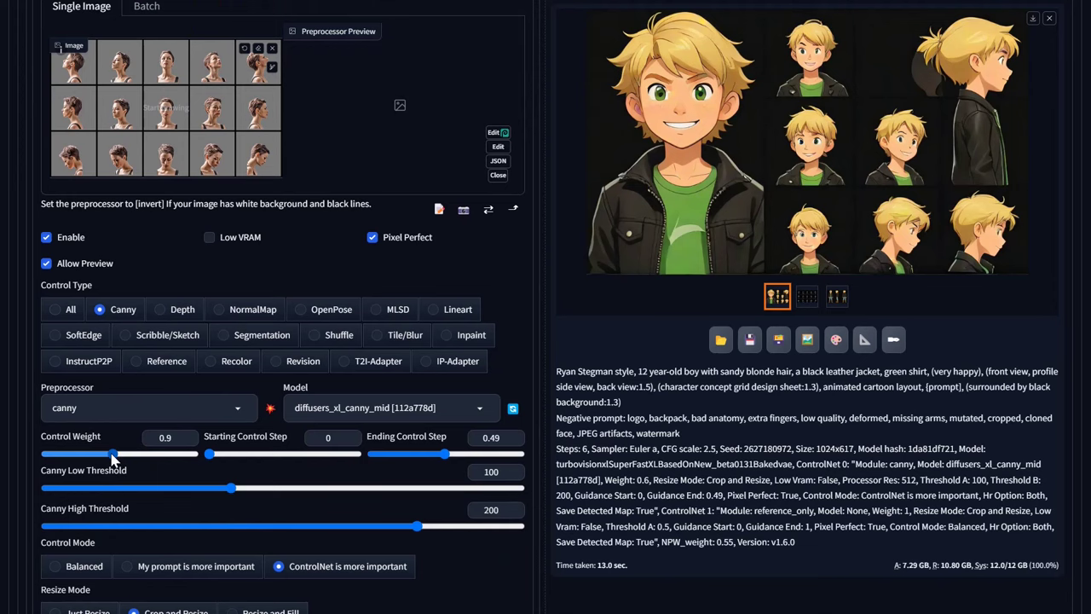
{"action": "left_click_drag", "start_coordinate": [112, 459], "coordinate": [104, 458]}
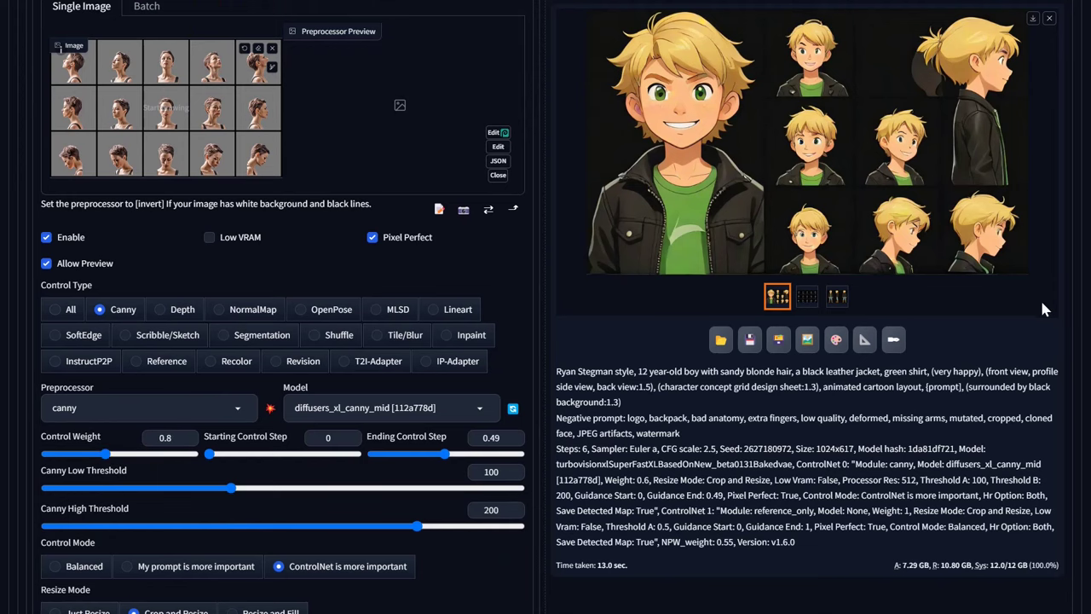
{"action": "scroll", "coordinate": [1044, 310], "scroll_direction": "up", "scroll_amount": 10}
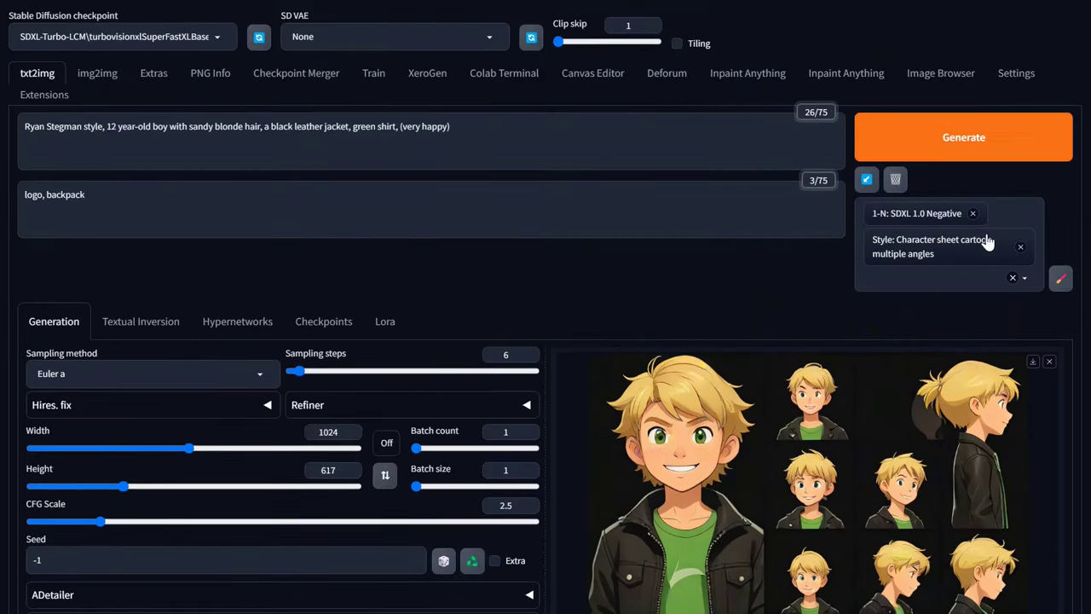
{"action": "key", "text": "ctrl+Return"}
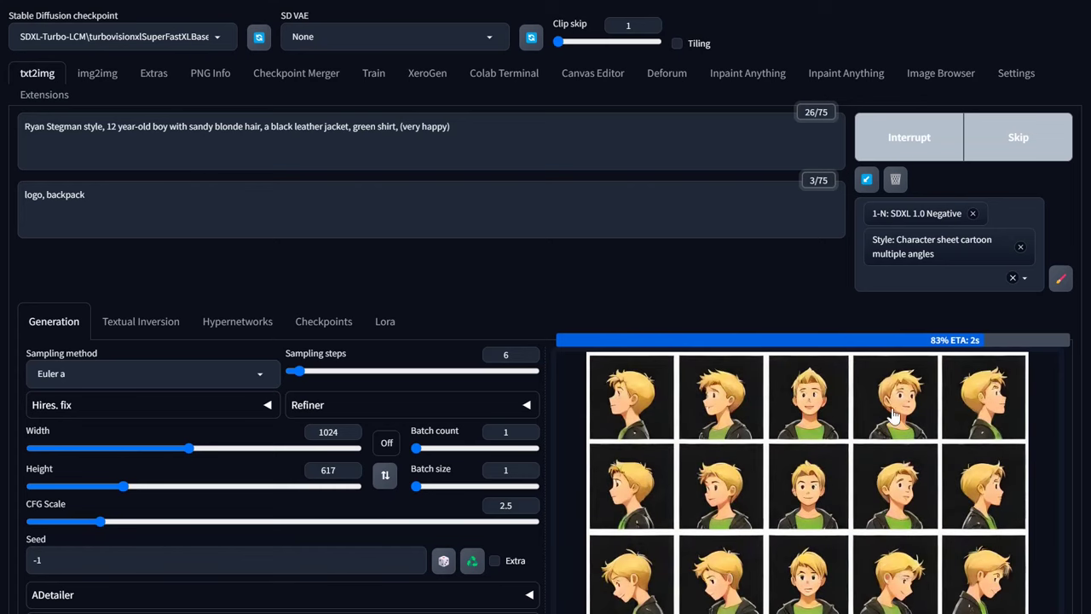
{"action": "scroll", "coordinate": [889, 524], "scroll_direction": "down", "scroll_amount": 1}
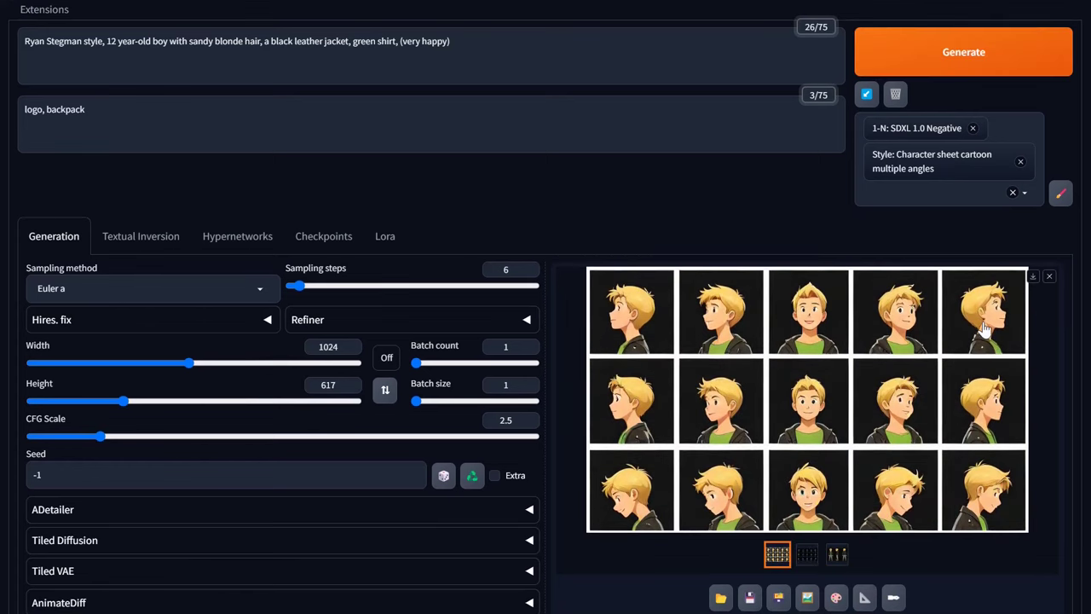
{"action": "scroll", "coordinate": [691, 361], "scroll_direction": "up", "scroll_amount": 1}
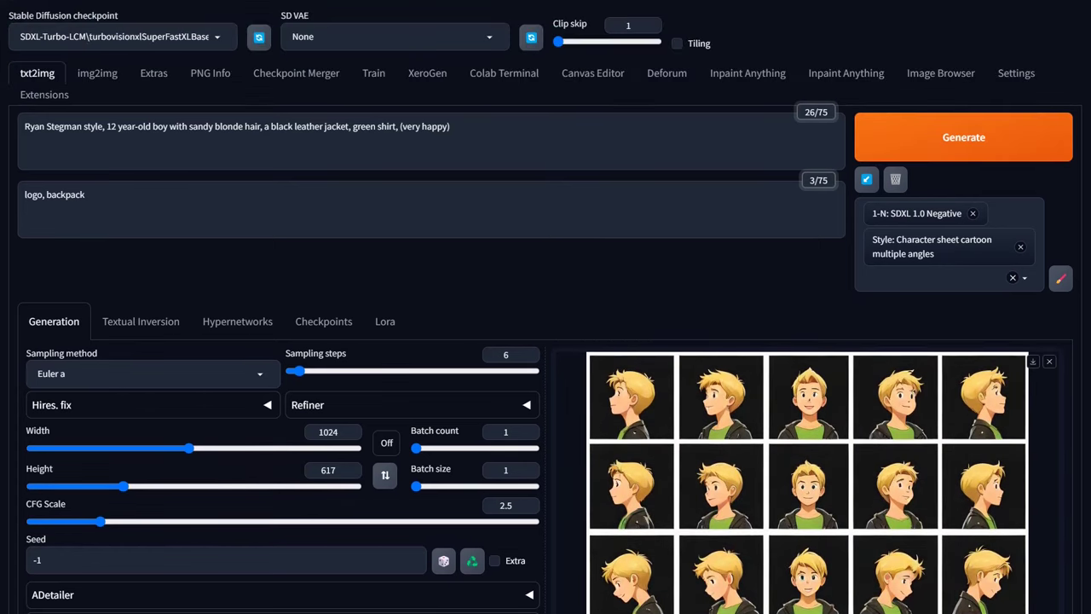
Extend the emphasized prompt term to "(very happy expression:1.3)" and generate the head sheet
{"action": "left_click", "coordinate": [450, 126]}
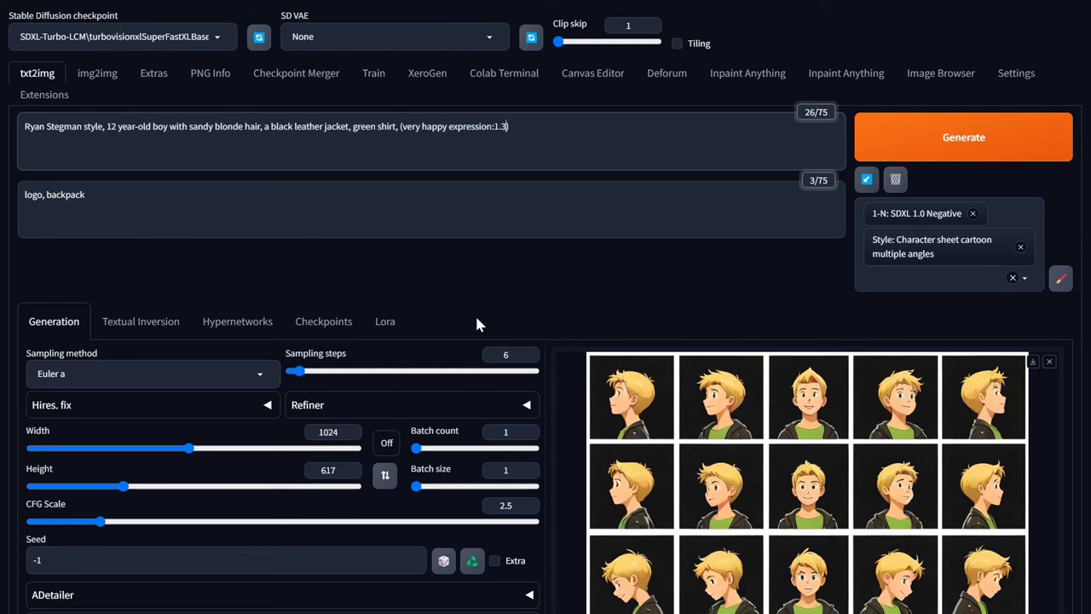
{"action": "type", "text": "expression:1.3"}
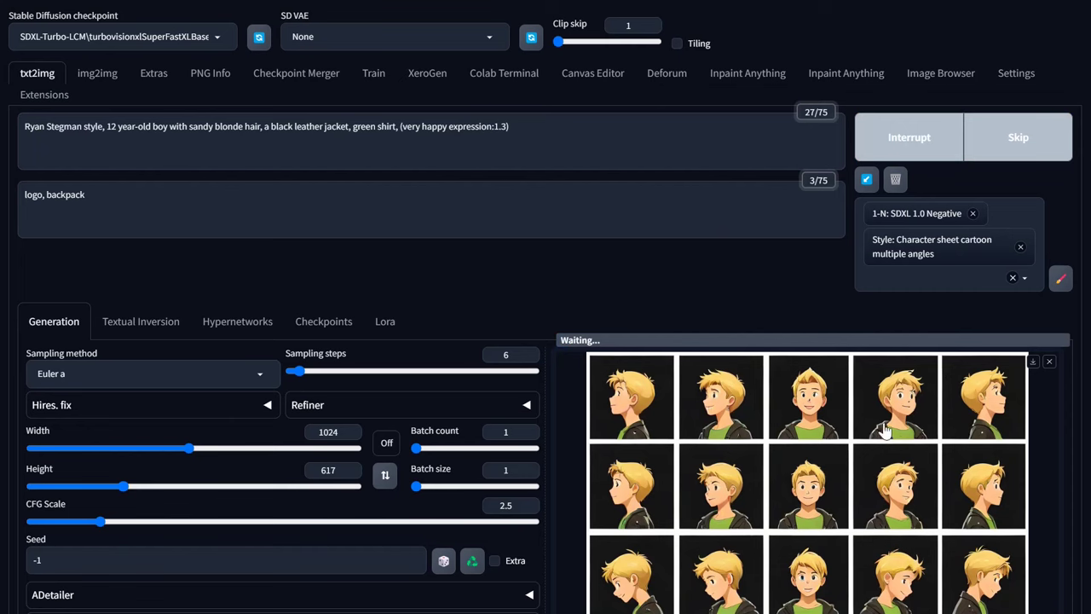
{"action": "scroll", "coordinate": [857, 475], "scroll_direction": "down", "scroll_amount": 1}
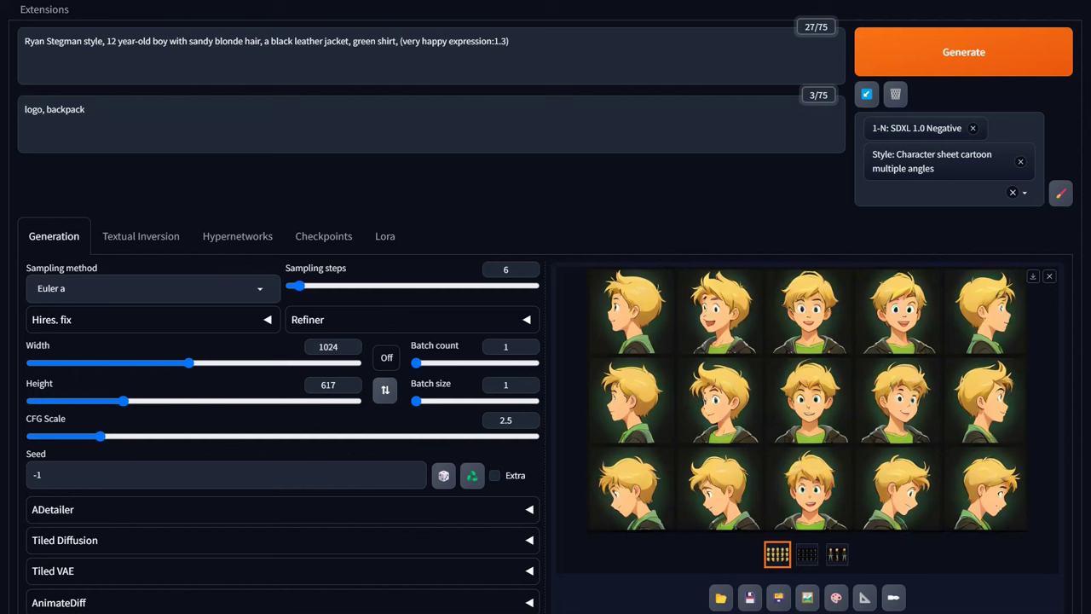
Replace "very happy" with "angry" in the weighted expression term of the prompt
{"action": "left_click", "coordinate": [447, 41]}
{"action": "key", "text": "shift+Left"}
{"action": "key", "text": "shift+Left"}
{"action": "key", "text": "shift+Left"}
{"action": "key", "text": "shift+Left"}
{"action": "key", "text": "shift+Left"}
{"action": "key", "text": "shift+Left"}
{"action": "key", "text": "shift+Left"}
{"action": "key", "text": "shift+Left"}
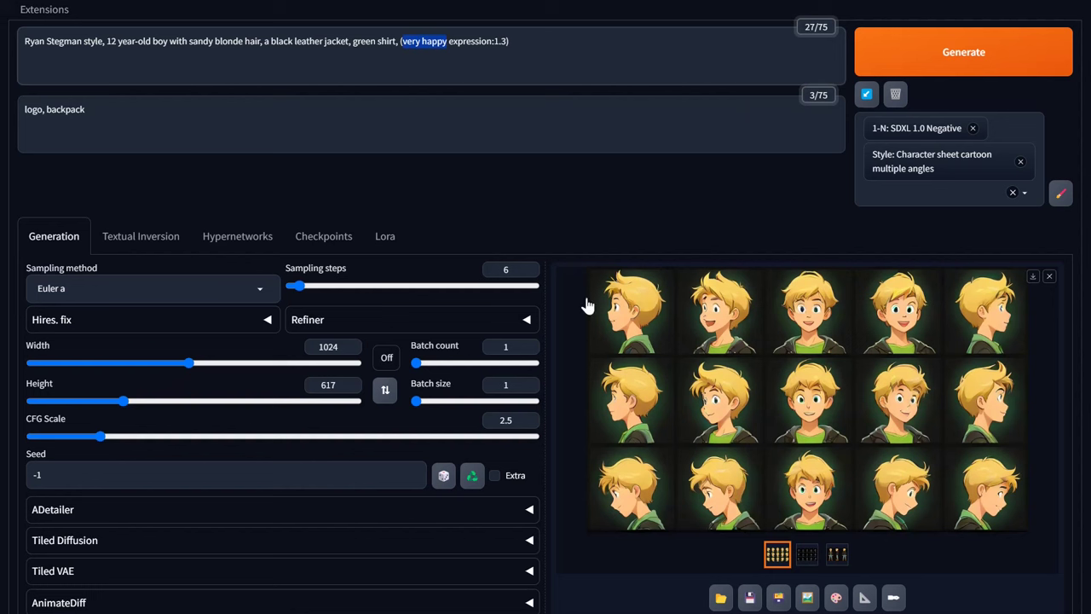
{"action": "type", "text": "angry"}
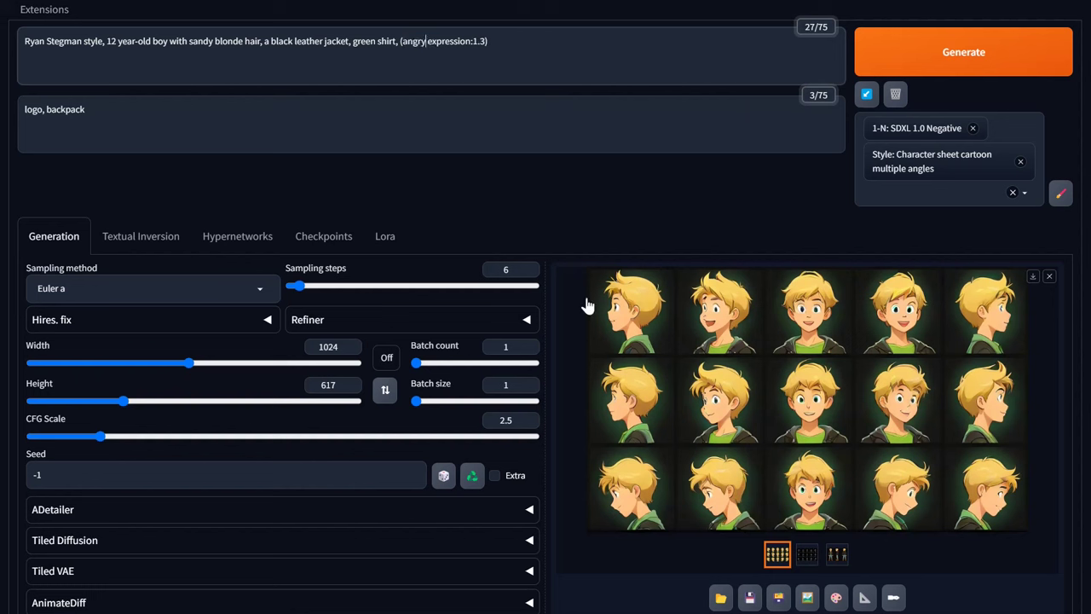
Generate the head sheet with the angry expression and check the ControlNet Reference unit's source image
{"action": "left_click", "coordinate": [998, 71]}
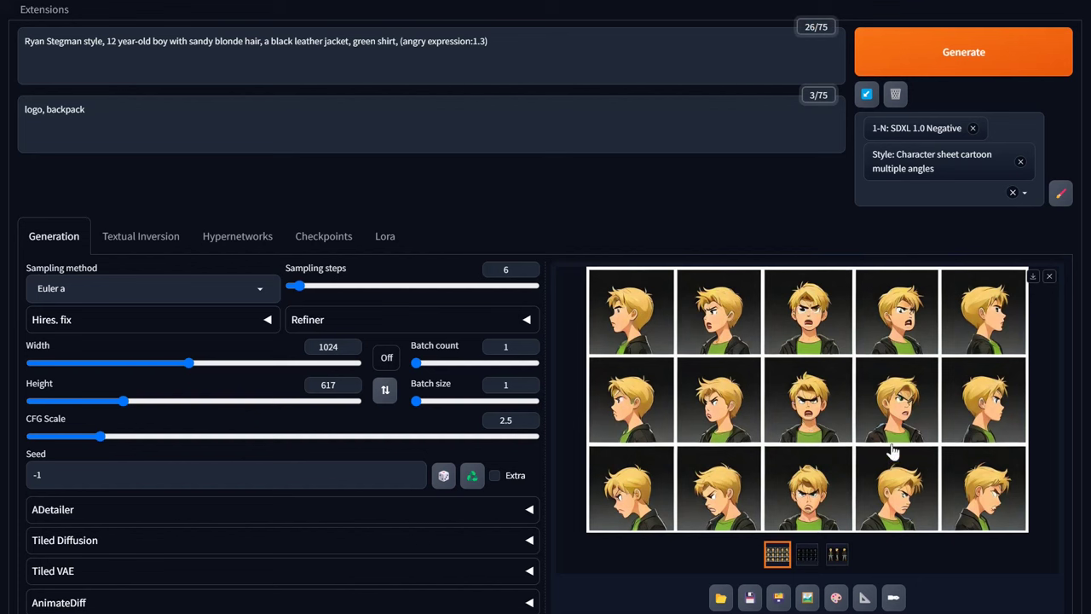
{"action": "scroll", "coordinate": [779, 431], "scroll_direction": "down", "scroll_amount": 4}
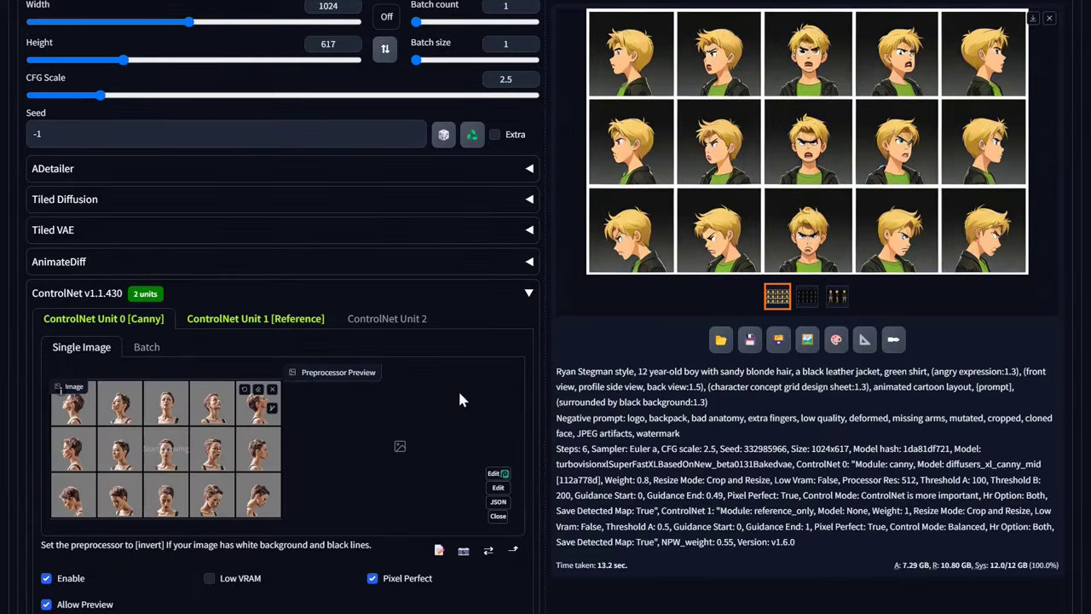
{"action": "left_click", "coordinate": [273, 322]}
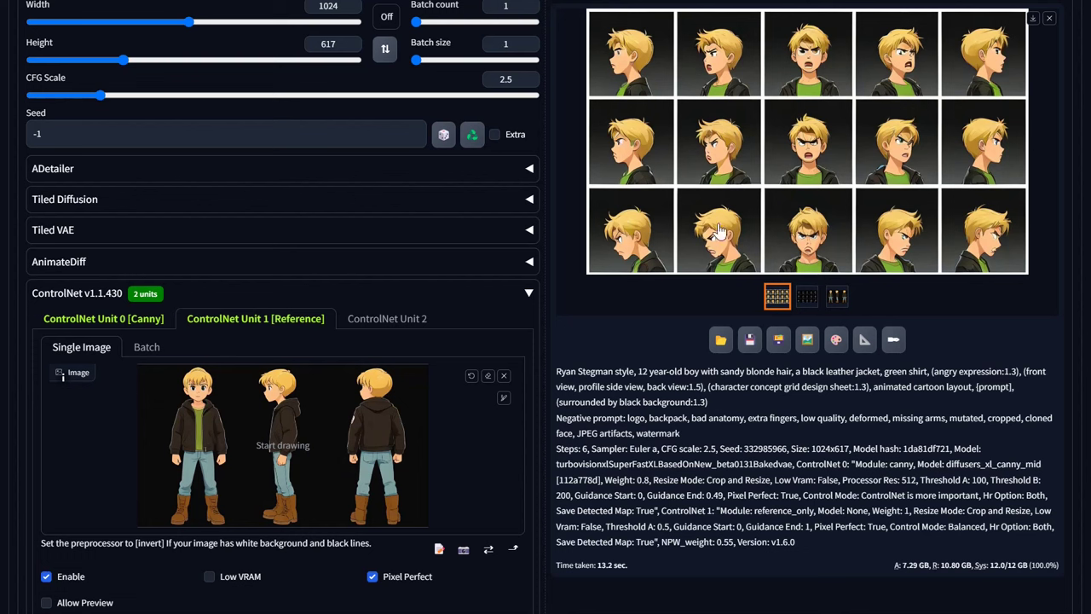
{"action": "scroll", "coordinate": [867, 204], "scroll_direction": "up", "scroll_amount": 2}
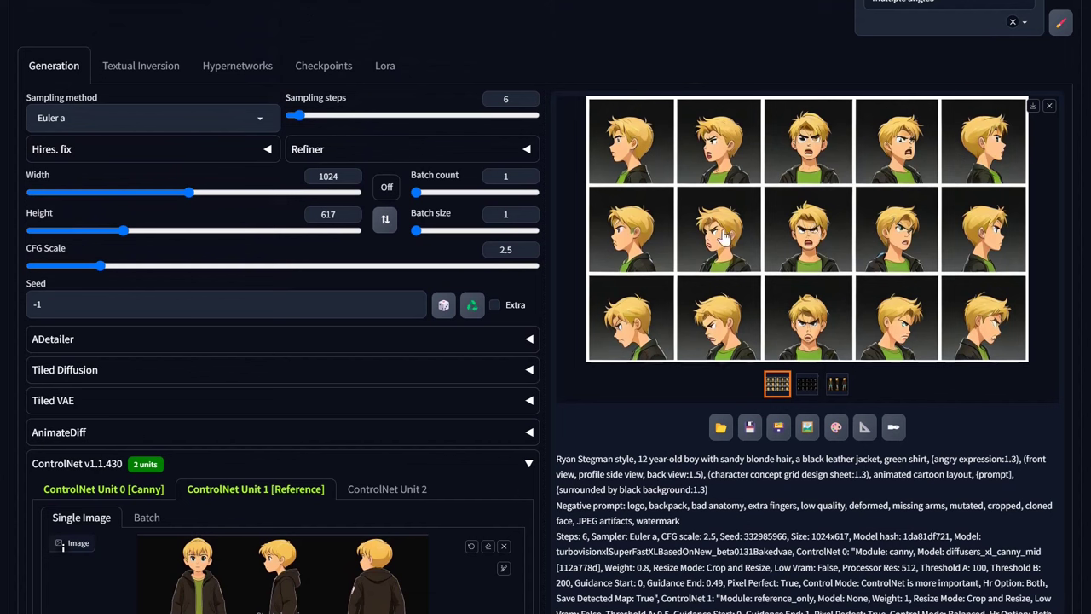
Enable ADetailer with the face_yolov8n.pt model and regenerate the angry head sheet
{"action": "left_click", "coordinate": [79, 345]}
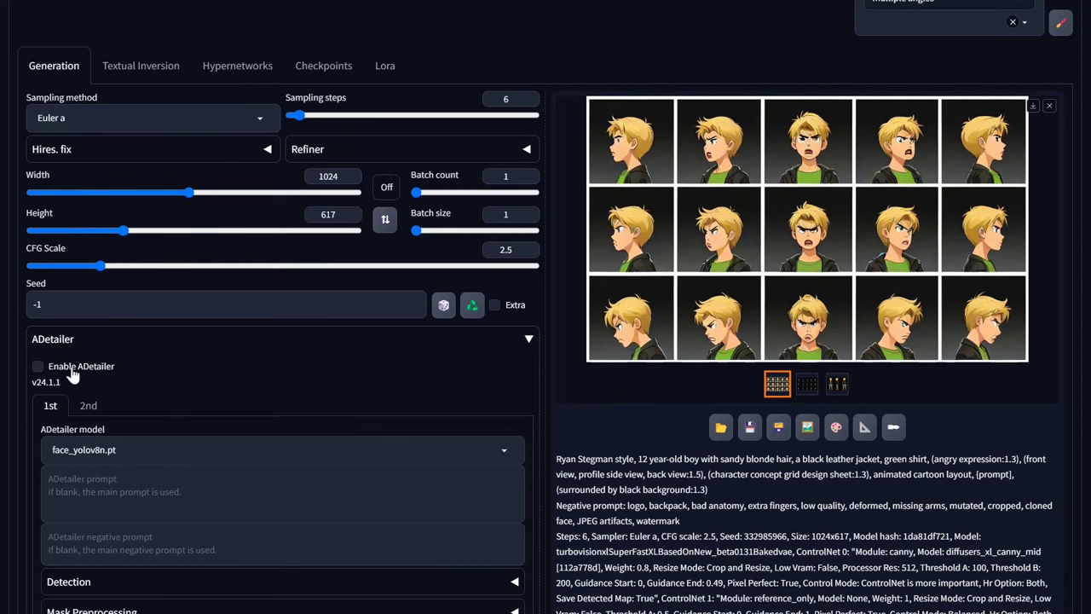
{"action": "left_click", "coordinate": [72, 377]}
{"action": "scroll", "coordinate": [950, 192], "scroll_direction": "up", "scroll_amount": 3}
{"action": "left_click", "coordinate": [946, 145]}
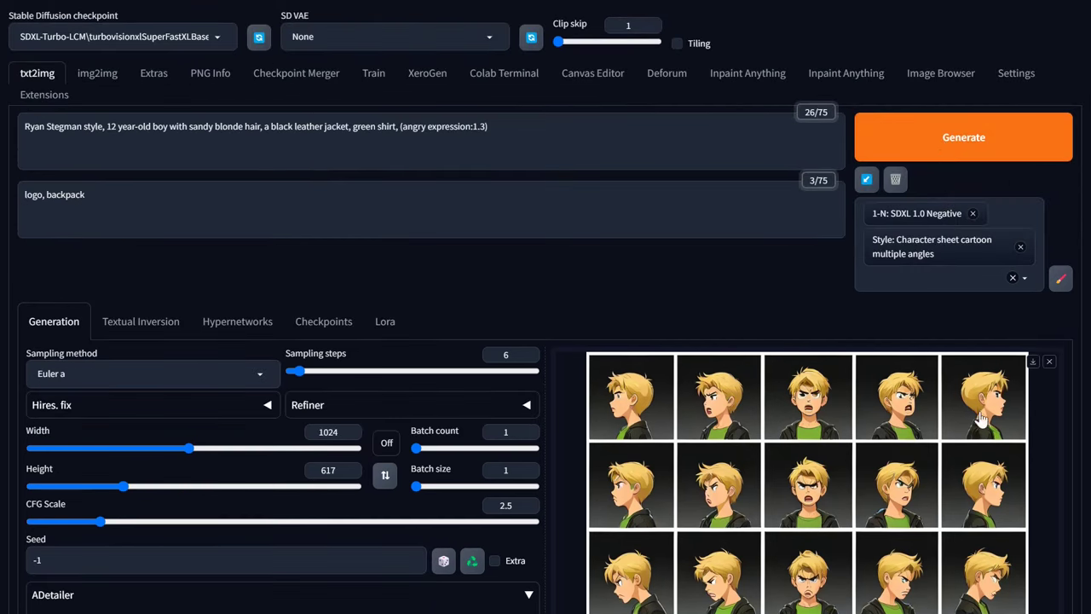
Examine the regenerated angry head sheet at full size, then close it and collapse the ADetailer settings
{"action": "scroll", "coordinate": [937, 304], "scroll_direction": "down", "scroll_amount": 2}
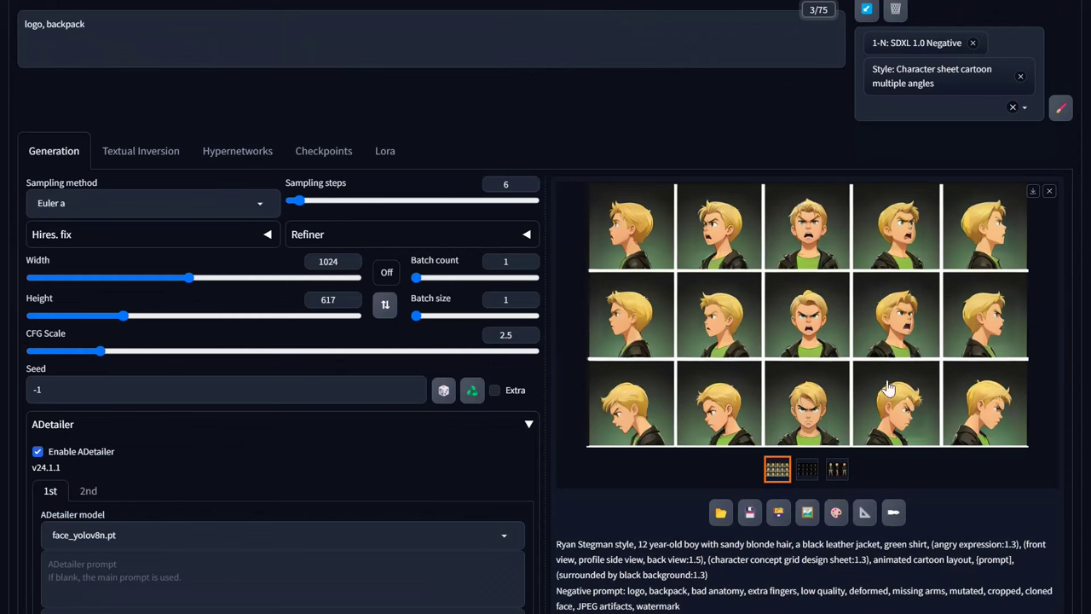
{"action": "left_click", "coordinate": [711, 320]}
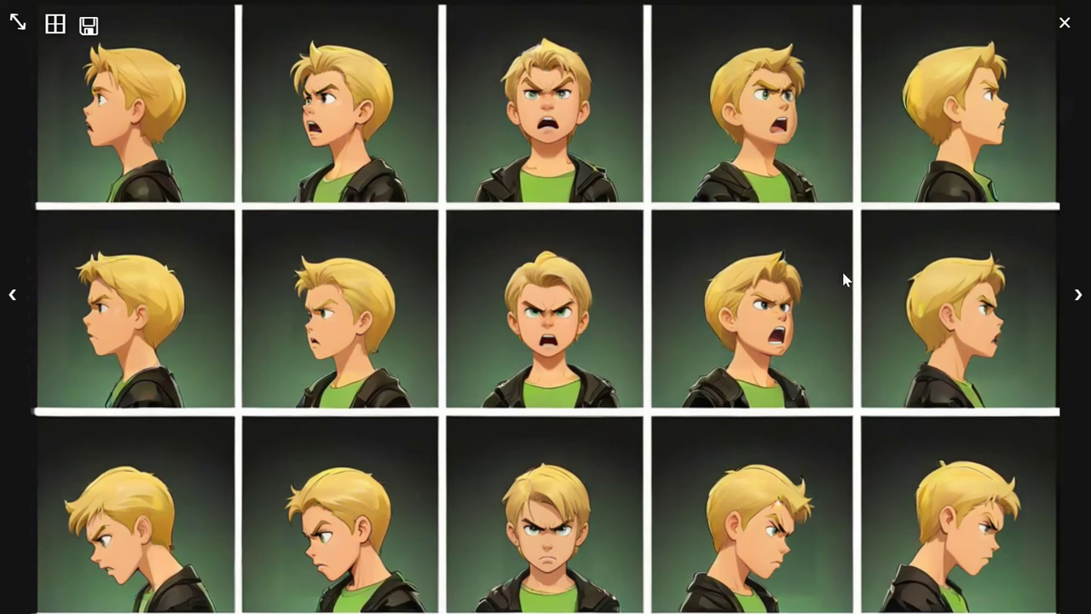
{"action": "left_click", "coordinate": [492, 256]}
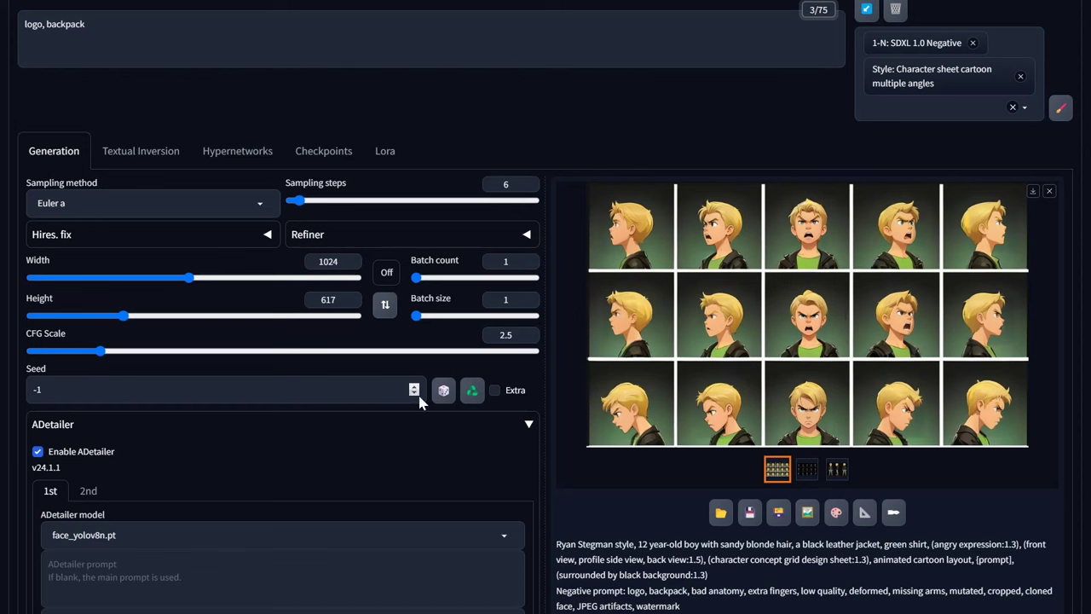
{"action": "left_click", "coordinate": [53, 426]}
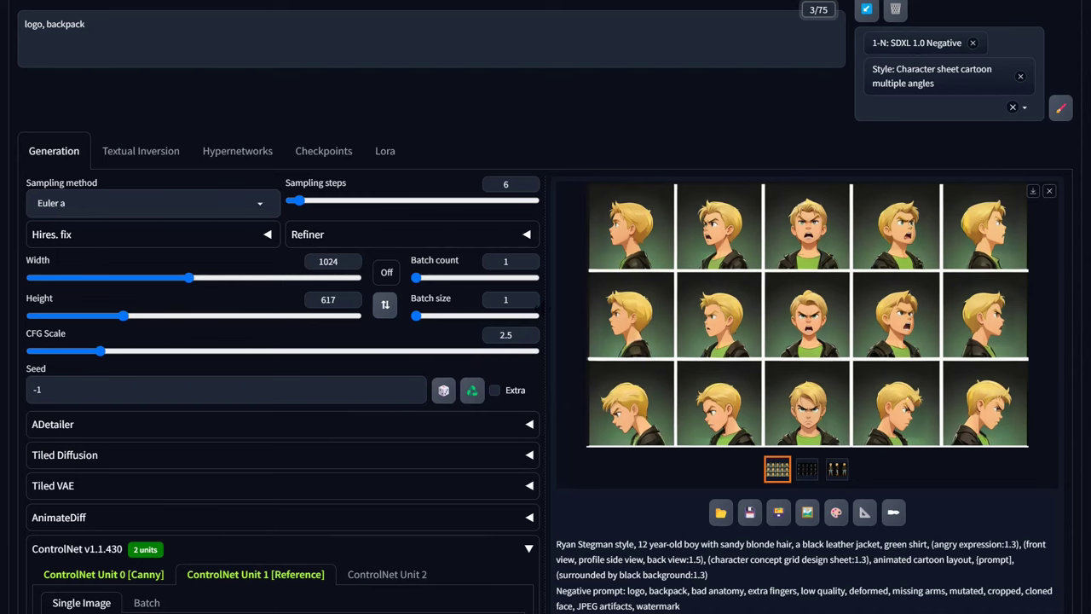
Browse the first page of saved txt2img images and enlarge a three-view full-body sheet of the boy
{"action": "scroll", "coordinate": [859, 123], "scroll_direction": "up", "scroll_amount": 2}
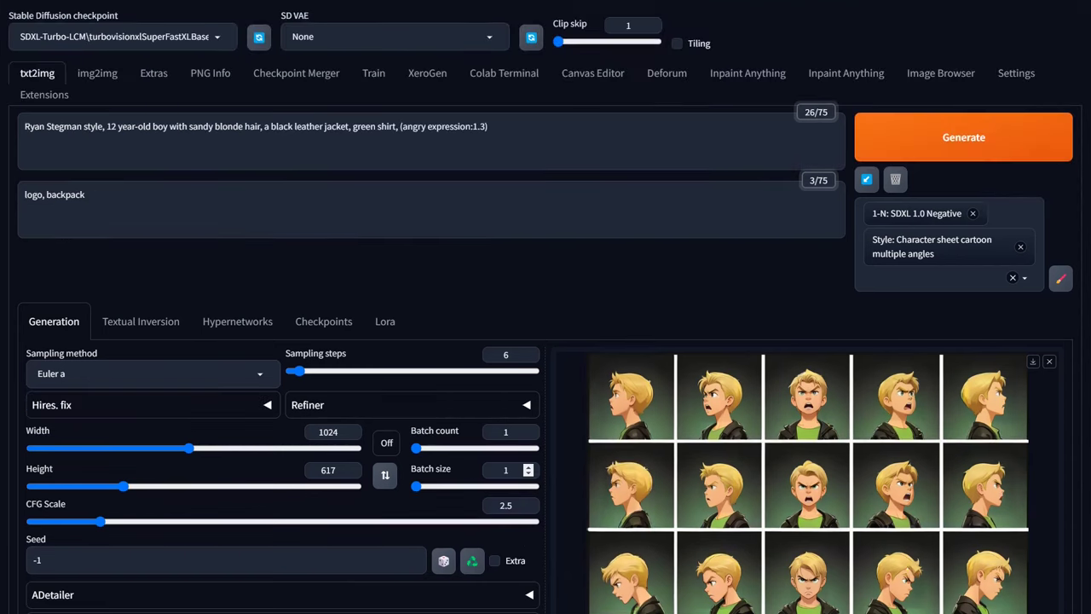
{"action": "left_click", "coordinate": [936, 75]}
{"action": "left_click", "coordinate": [77, 178]}
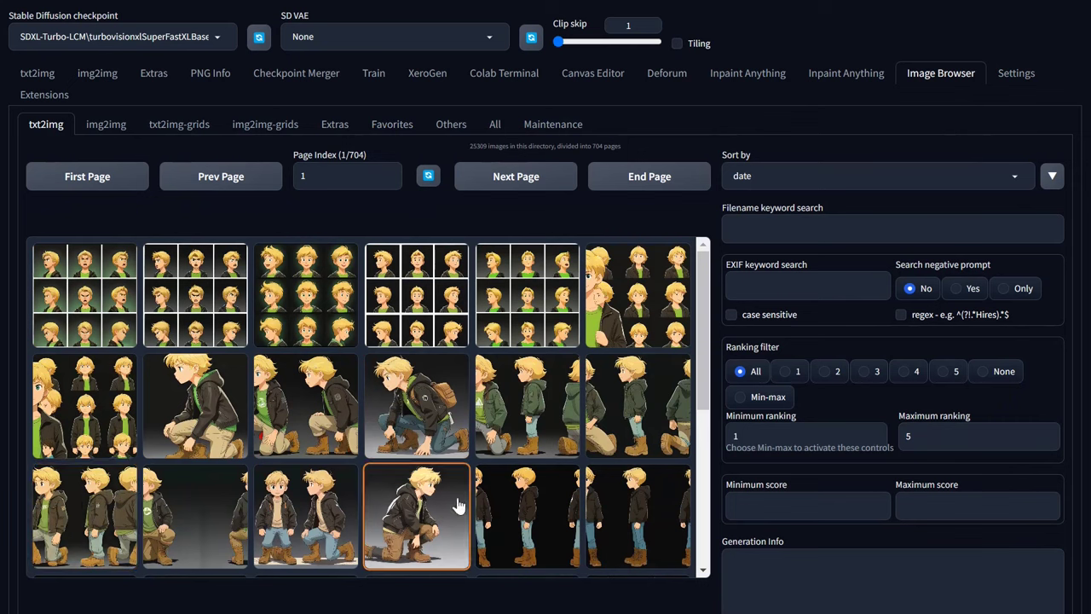
{"action": "left_click", "coordinate": [525, 528]}
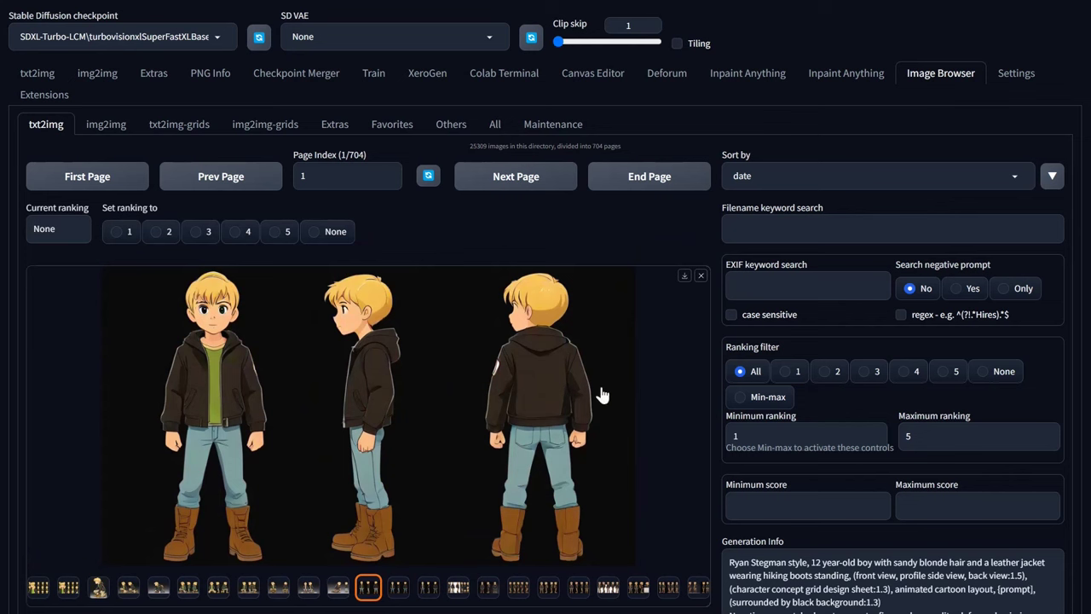
Compare the neighbouring three-view full-body sheets showing different jackets and shirts
{"action": "left_click", "coordinate": [398, 588]}
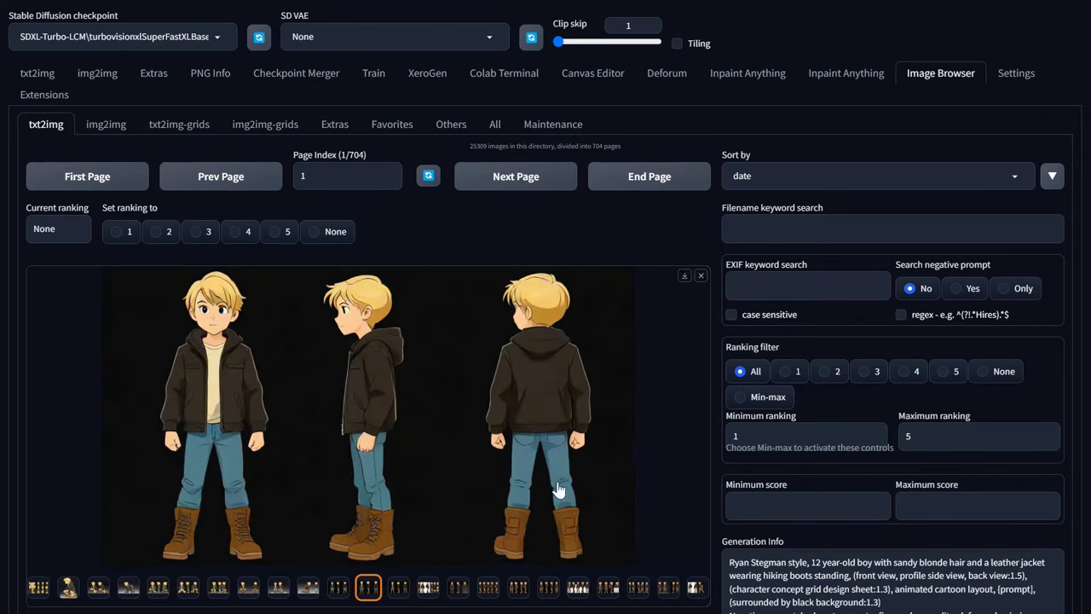
{"action": "left_click", "coordinate": [396, 591]}
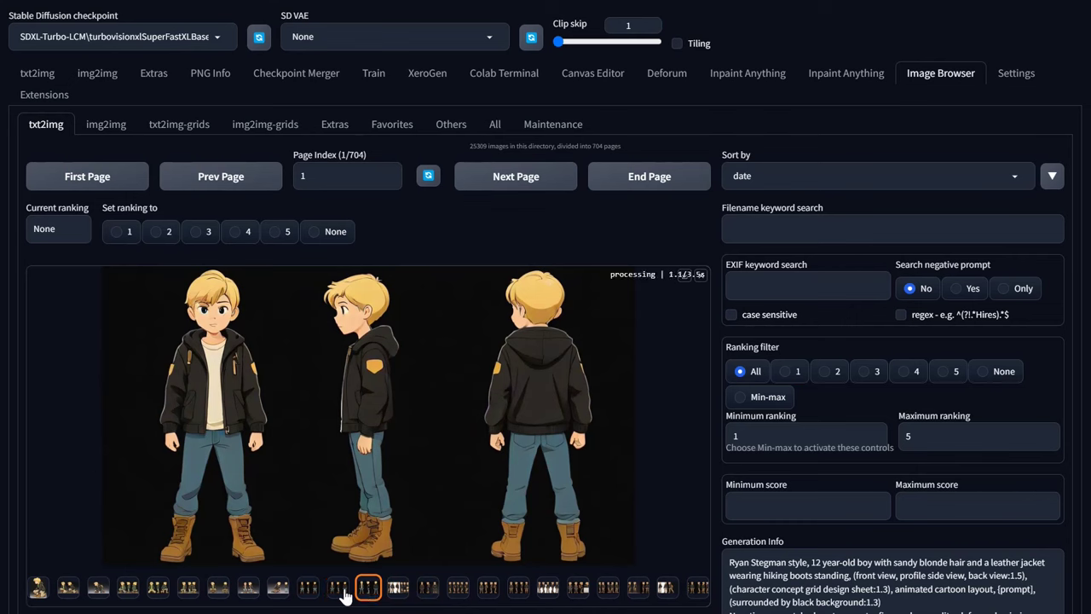
{"action": "left_click", "coordinate": [340, 593]}
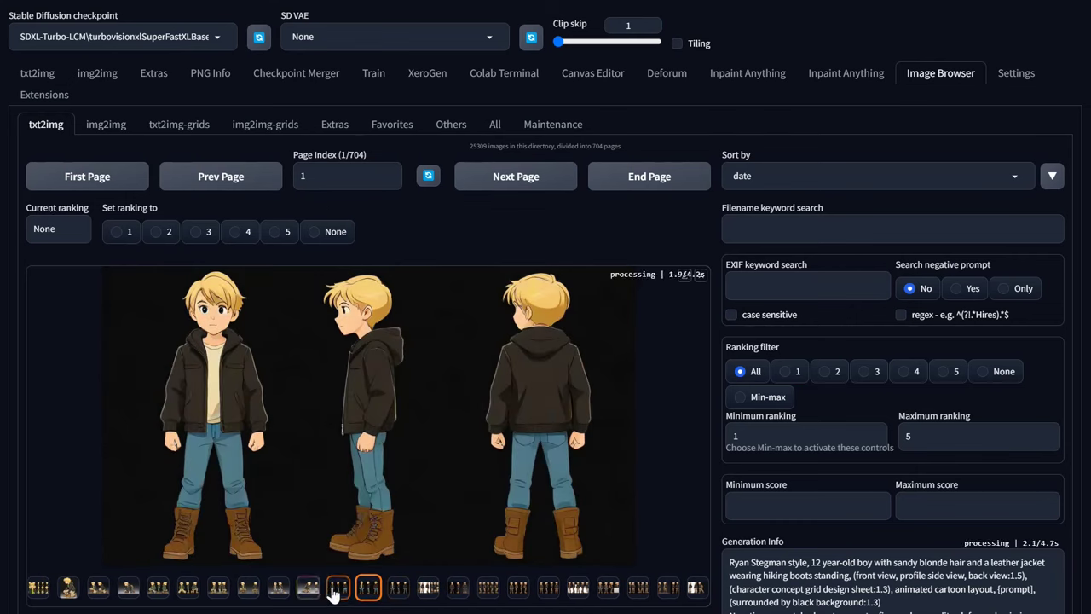
{"action": "left_click", "coordinate": [335, 594]}
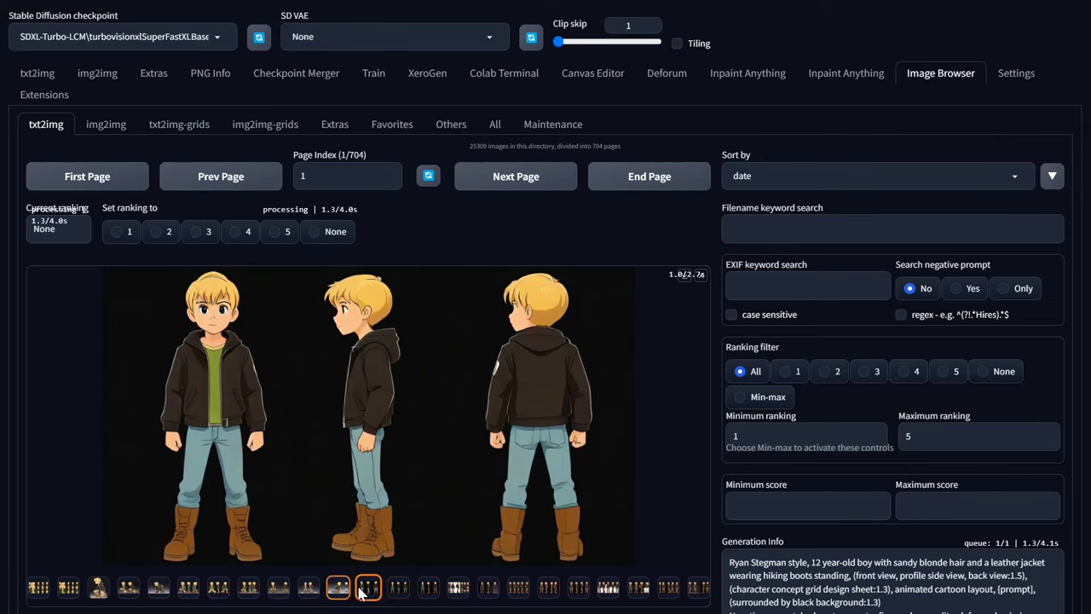
{"action": "left_click", "coordinate": [394, 592]}
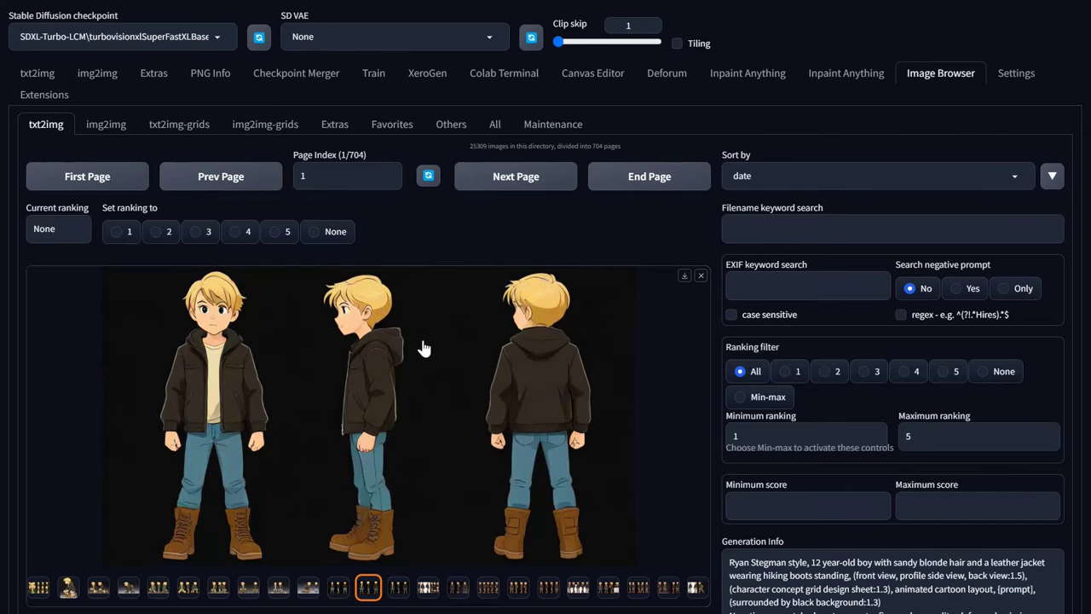
Send the three-view full-body sheet with the green shirt to Extras and open the Remove background options
{"action": "scroll", "coordinate": [423, 348], "scroll_direction": "down", "scroll_amount": 3}
{"action": "scroll", "coordinate": [427, 347], "scroll_direction": "up", "scroll_amount": 1}
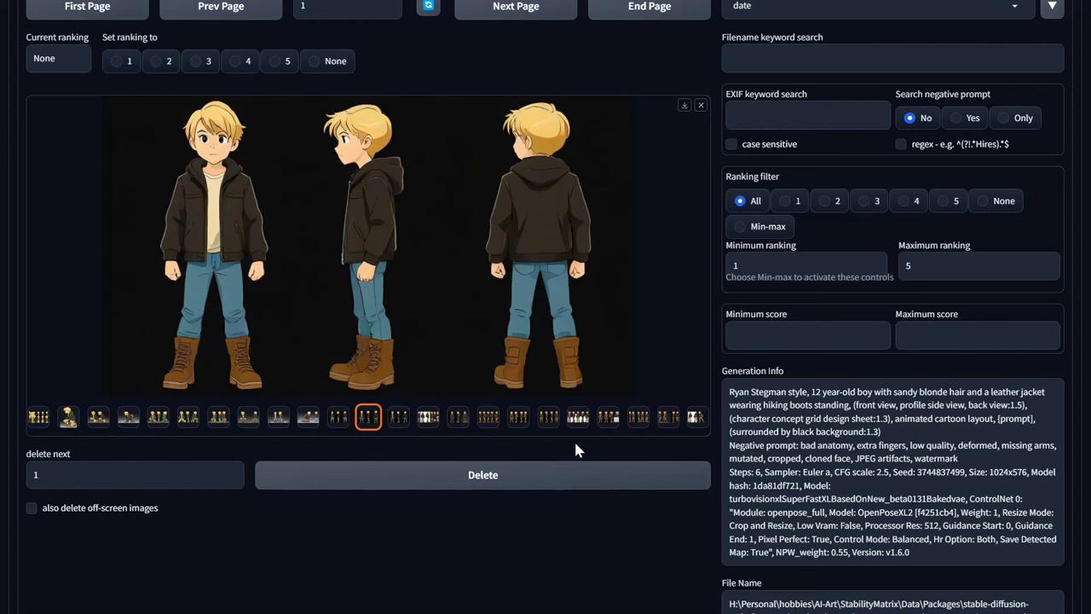
{"action": "scroll", "coordinate": [483, 282], "scroll_direction": "down", "scroll_amount": 3}
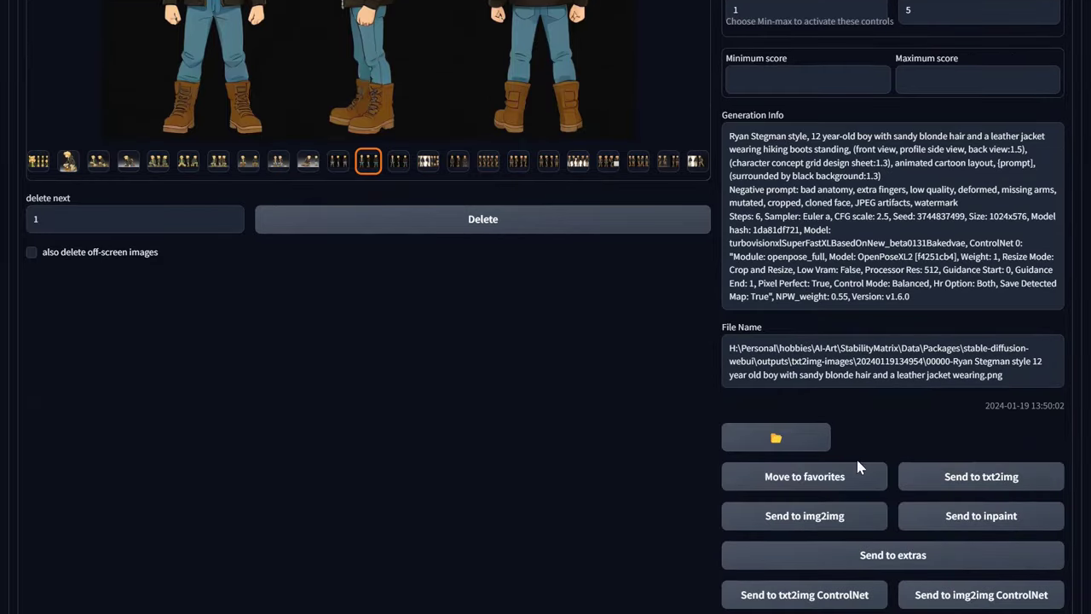
{"action": "scroll", "coordinate": [880, 501], "scroll_direction": "down", "scroll_amount": 1}
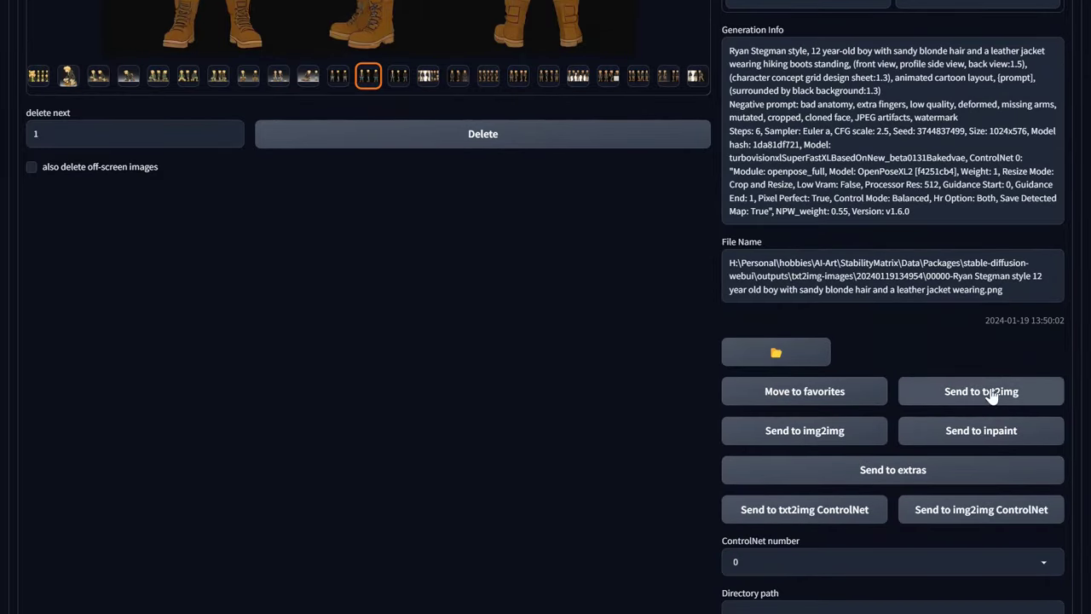
{"action": "left_click", "coordinate": [907, 479]}
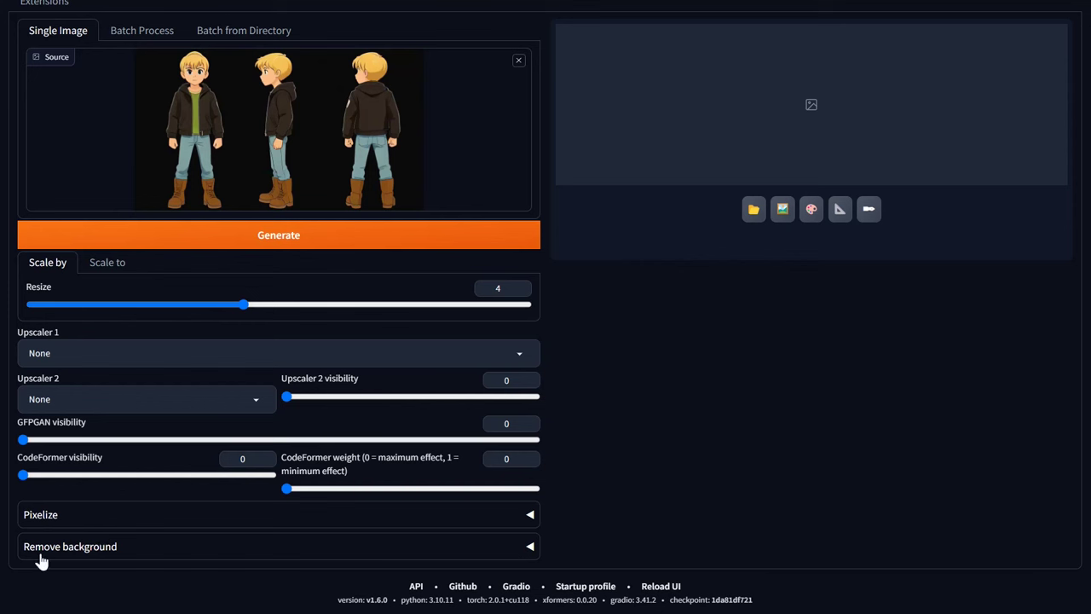
{"action": "left_click", "coordinate": [143, 547]}
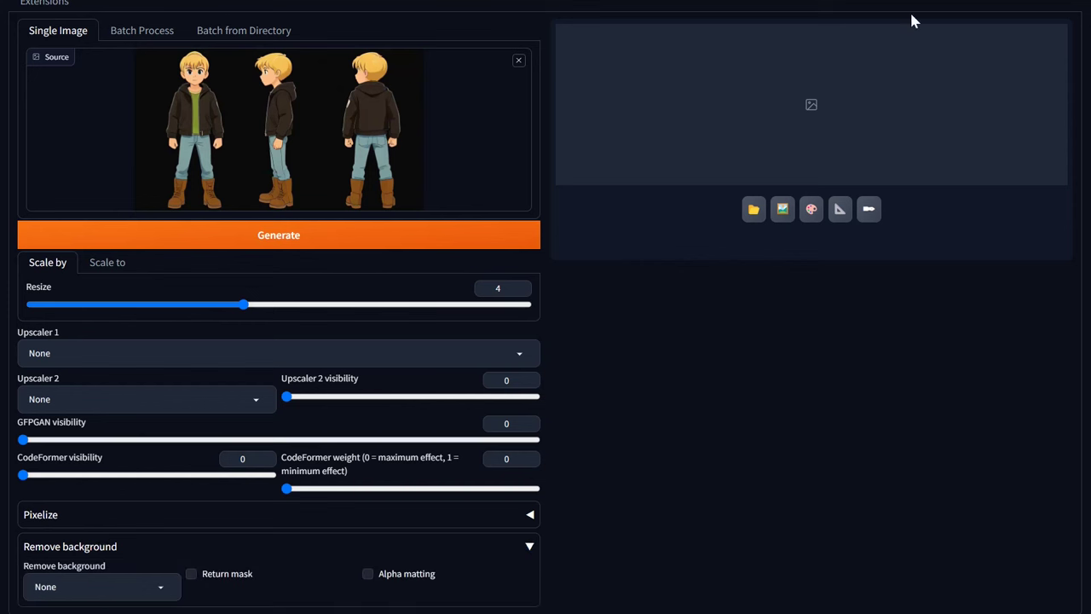
Look through the installed extensions for stable-diffusion-webui-rembg
{"action": "scroll", "coordinate": [874, 80], "scroll_direction": "up", "scroll_amount": 1}
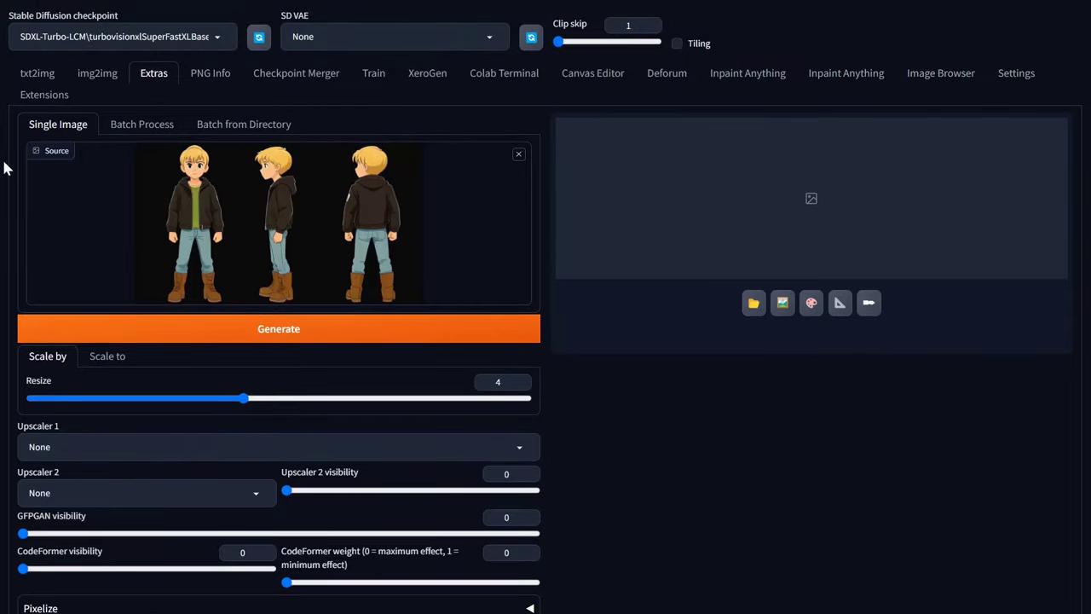
{"action": "left_click", "coordinate": [47, 95]}
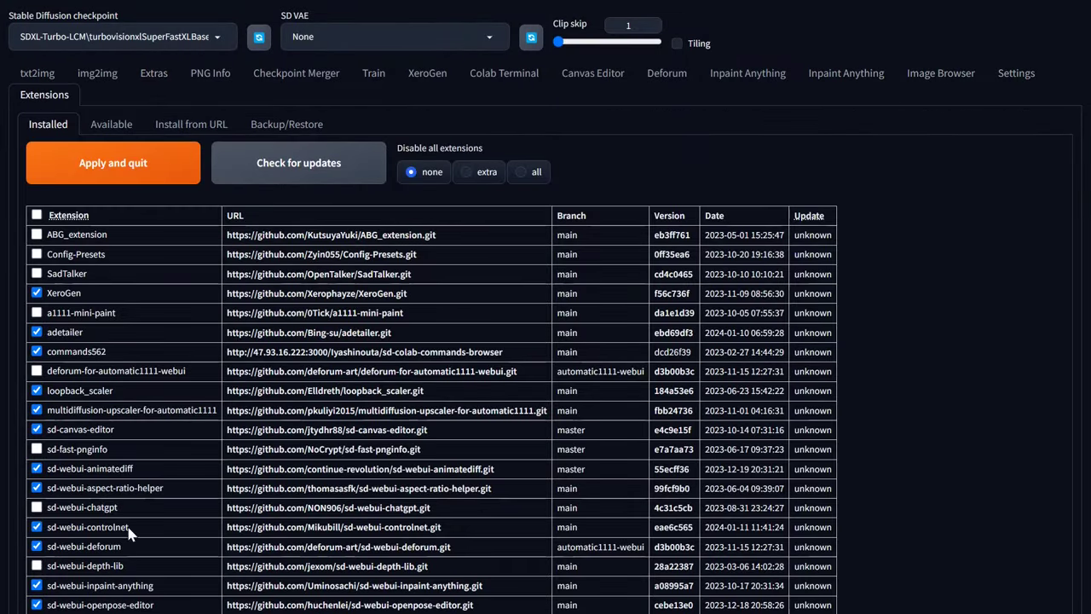
{"action": "scroll", "coordinate": [129, 532], "scroll_direction": "down", "scroll_amount": 4}
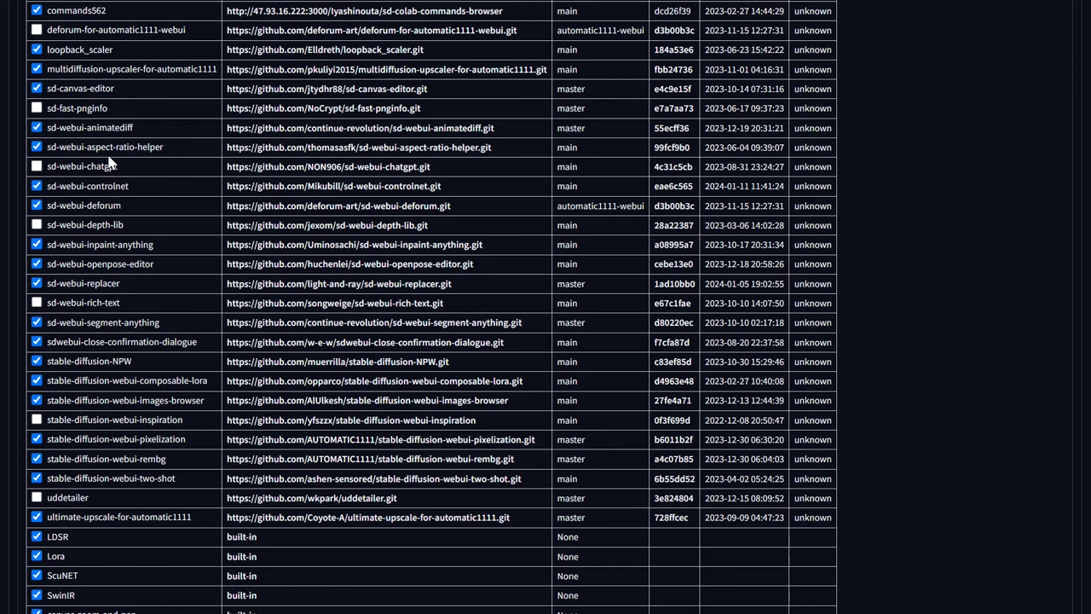
{"action": "scroll", "coordinate": [143, 122], "scroll_direction": "up", "scroll_amount": 1}
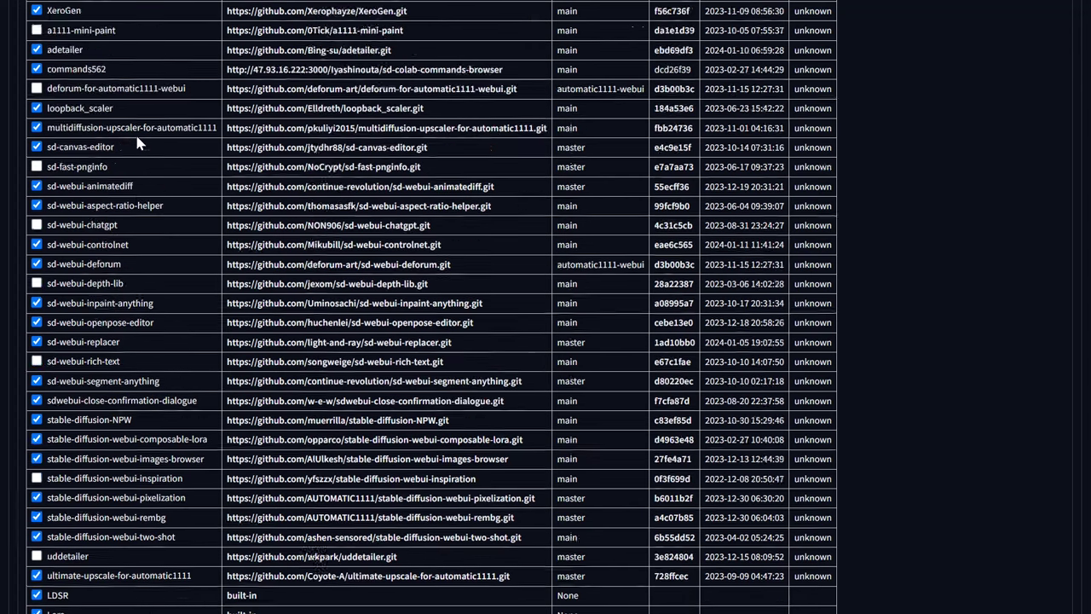
{"action": "scroll", "coordinate": [90, 128], "scroll_direction": "up", "scroll_amount": 1}
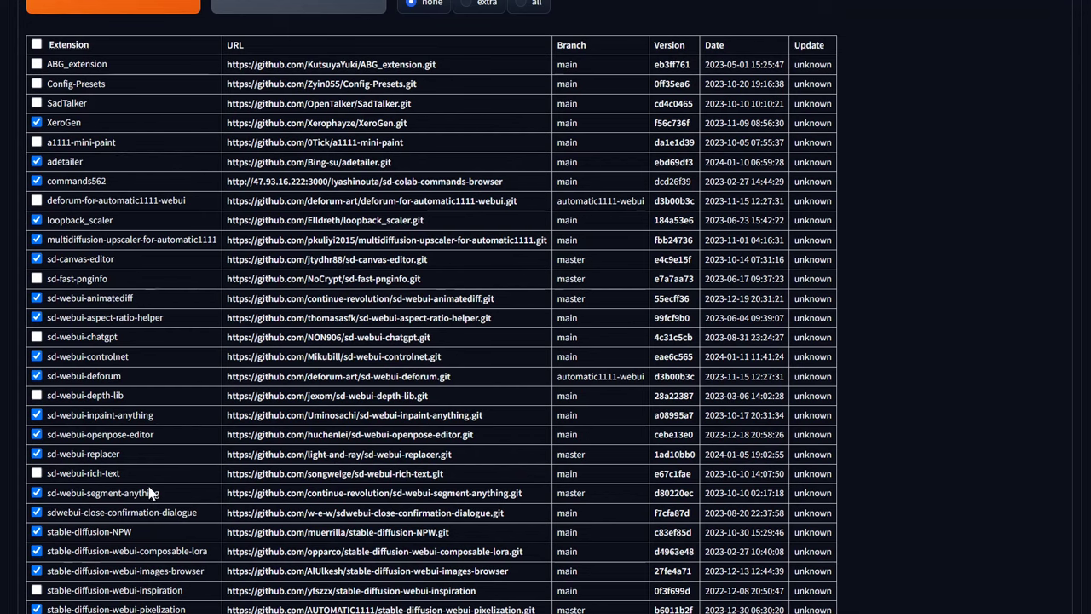
{"action": "scroll", "coordinate": [153, 521], "scroll_direction": "down", "scroll_amount": 1}
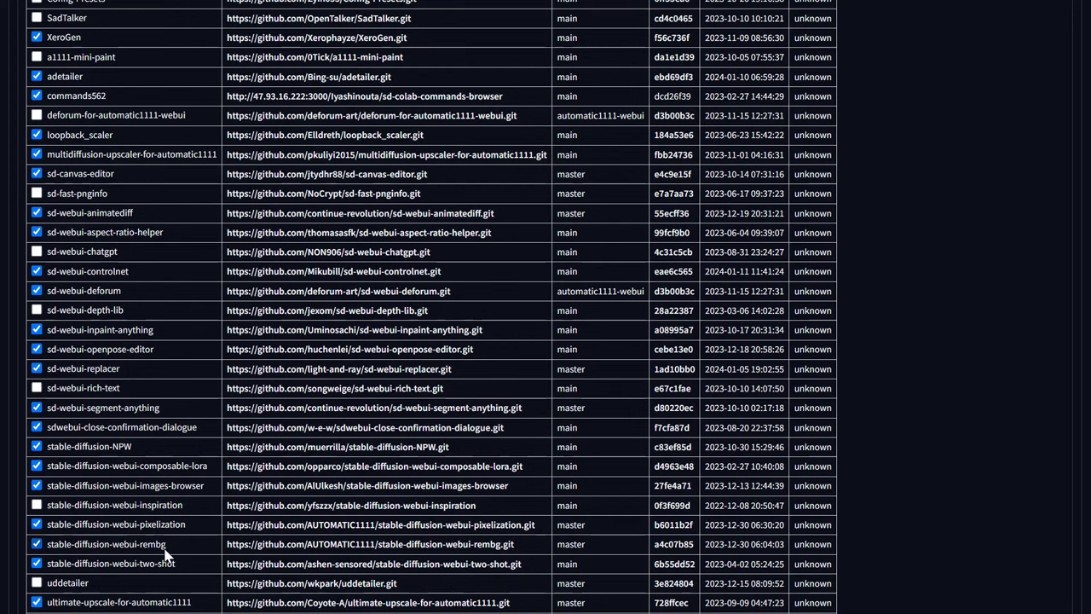
Examine the stable-diffusion-webui-rembg repository and its README on GitHub, and return to Extras with the loaded character sheet
{"action": "left_click", "coordinate": [305, 547]}
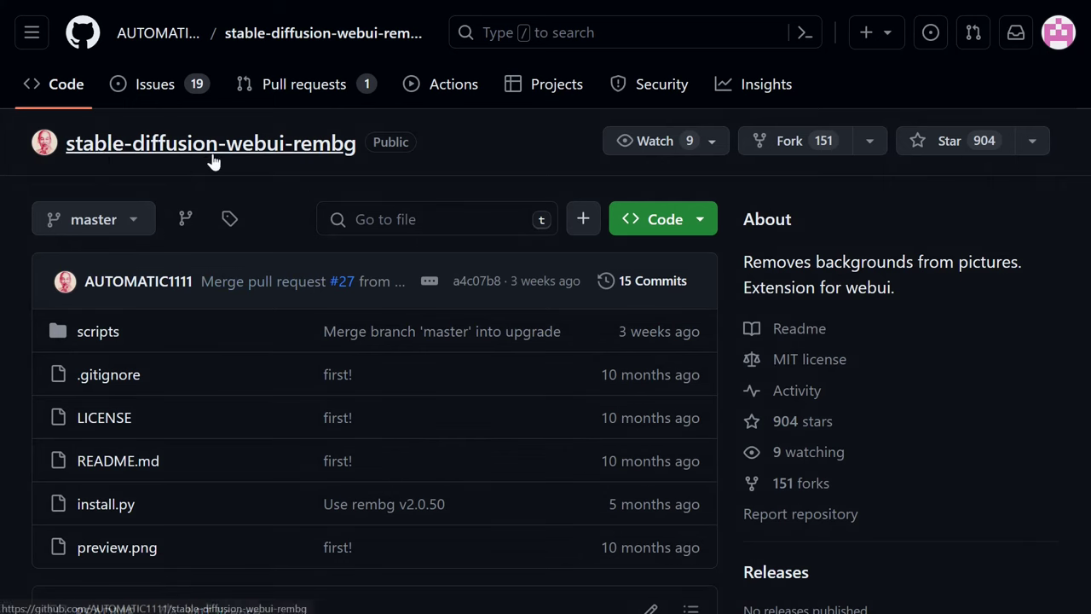
{"action": "scroll", "coordinate": [301, 371], "scroll_direction": "down", "scroll_amount": 5}
{"action": "scroll", "coordinate": [302, 375], "scroll_direction": "down", "scroll_amount": 7}
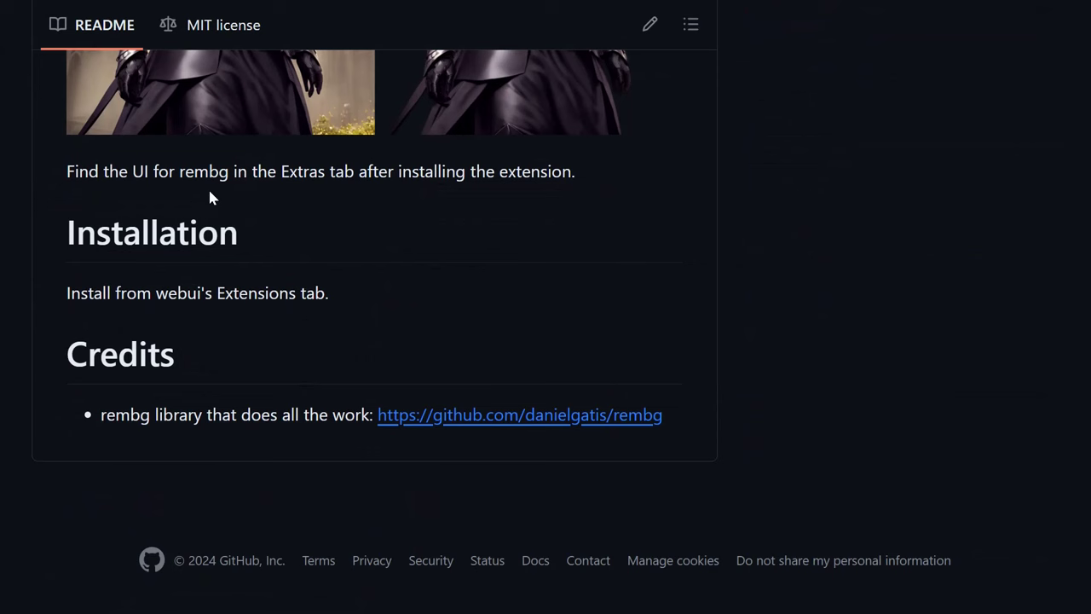
{"action": "scroll", "coordinate": [461, 316], "scroll_direction": "up", "scroll_amount": 7}
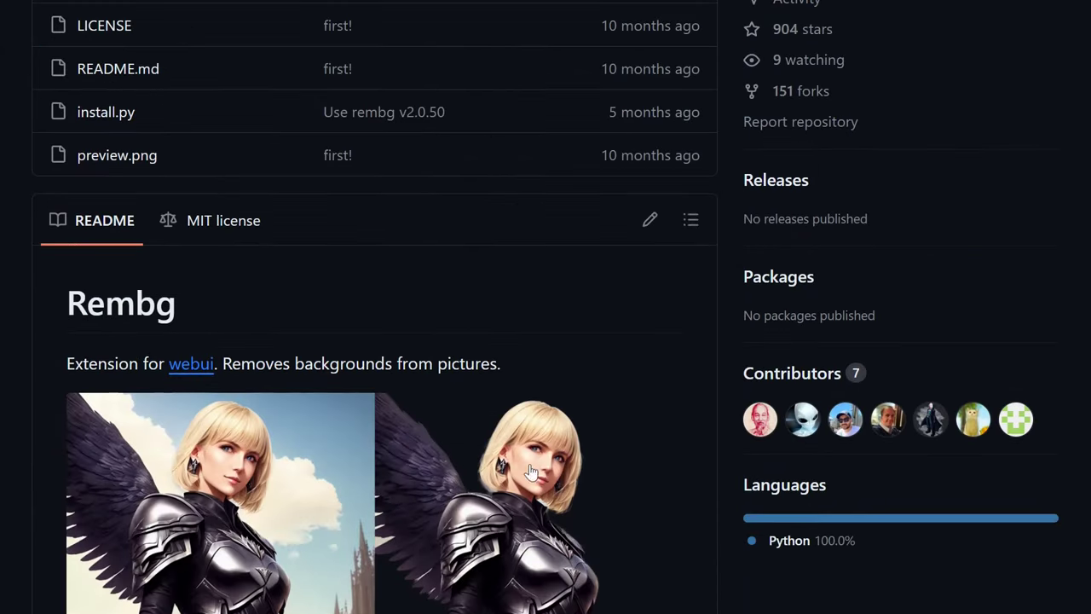
{"action": "scroll", "coordinate": [463, 339], "scroll_direction": "up", "scroll_amount": 1}
{"action": "scroll", "coordinate": [361, 405], "scroll_direction": "down", "scroll_amount": 5}
{"action": "scroll", "coordinate": [361, 405], "scroll_direction": "up", "scroll_amount": 5}
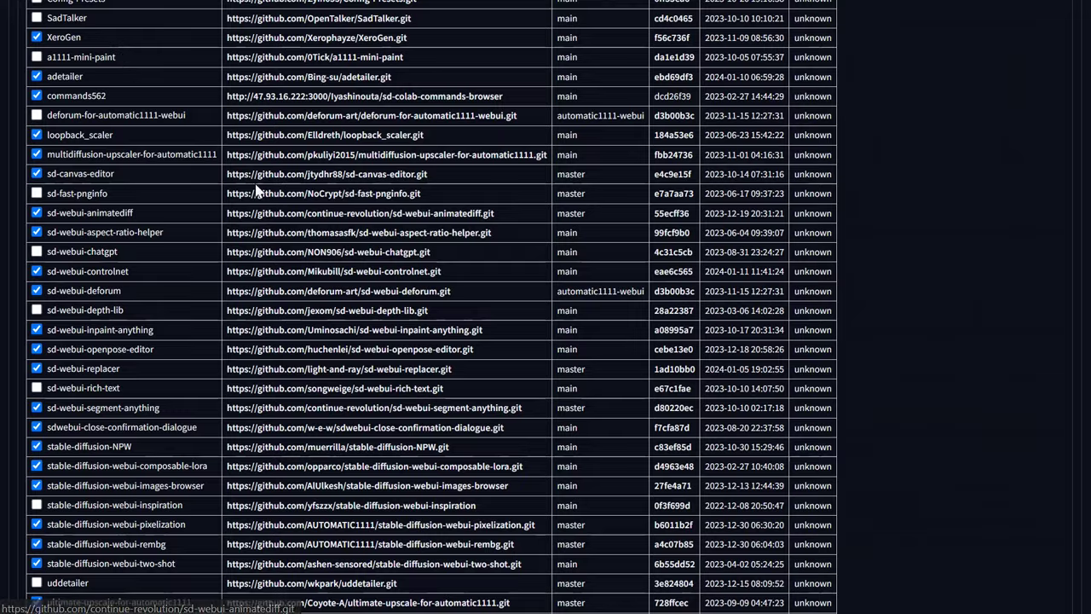
{"action": "scroll", "coordinate": [264, 200], "scroll_direction": "up", "scroll_amount": 3}
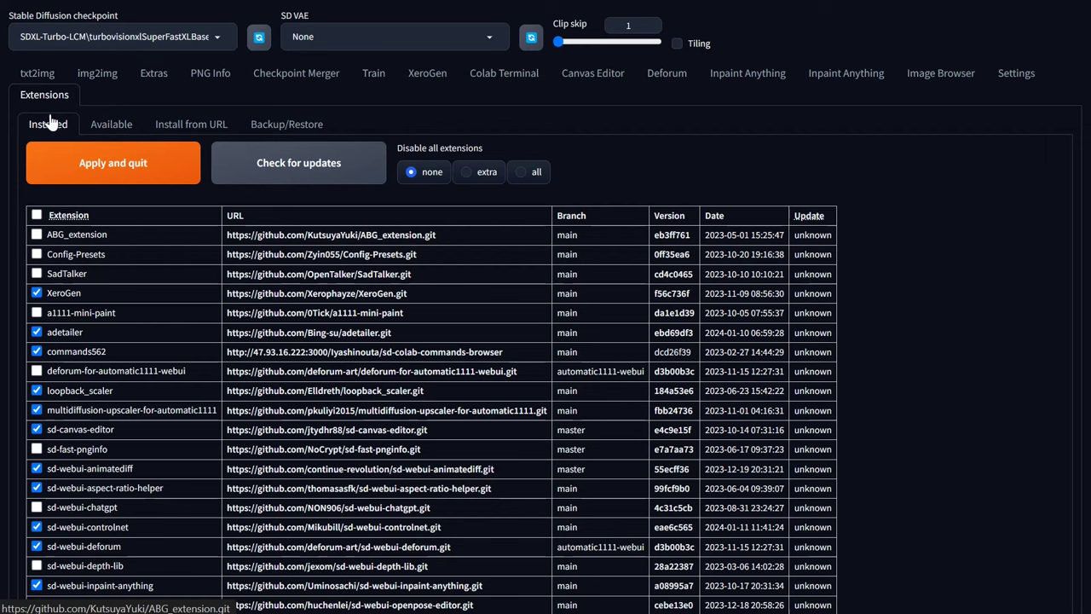
{"action": "left_click", "coordinate": [147, 75]}
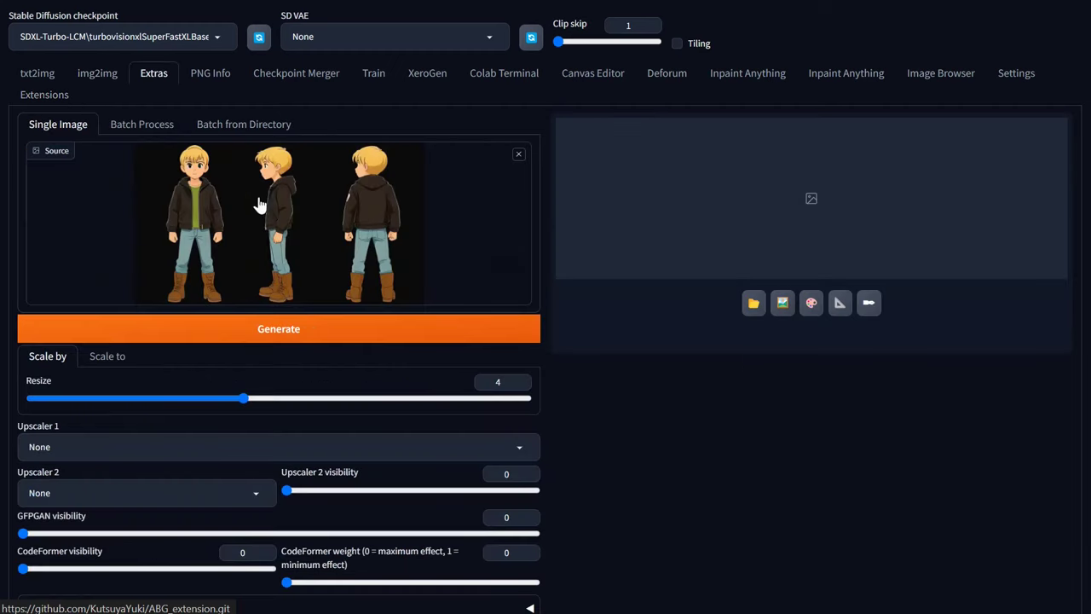
Set the background removal model to u2net_human_seg for the loaded three-view character sheet
{"action": "scroll", "coordinate": [345, 362], "scroll_direction": "down", "scroll_amount": 3}
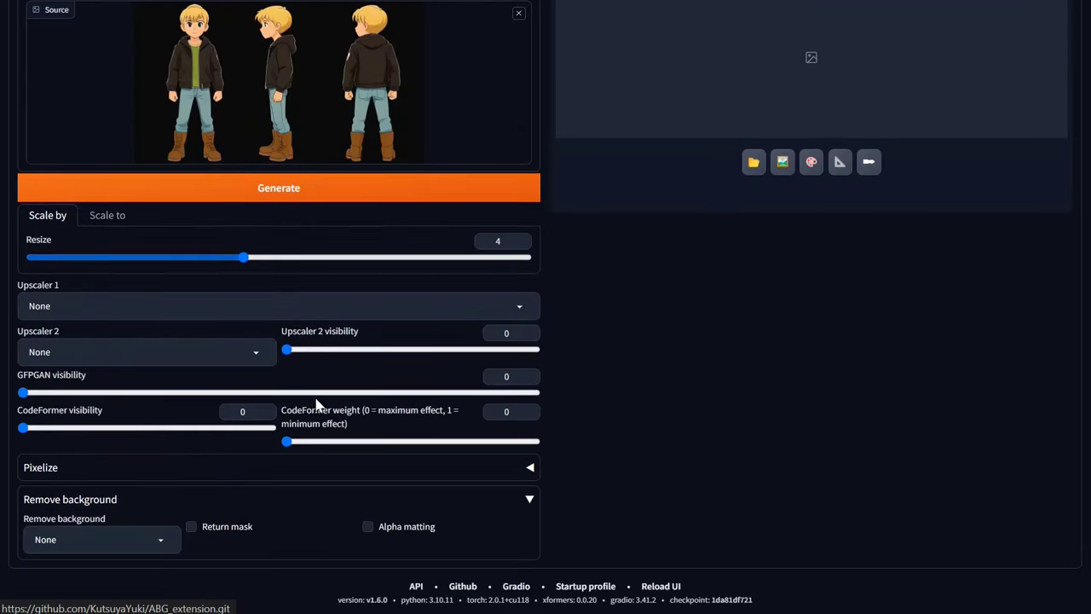
{"action": "left_click", "coordinate": [159, 540]}
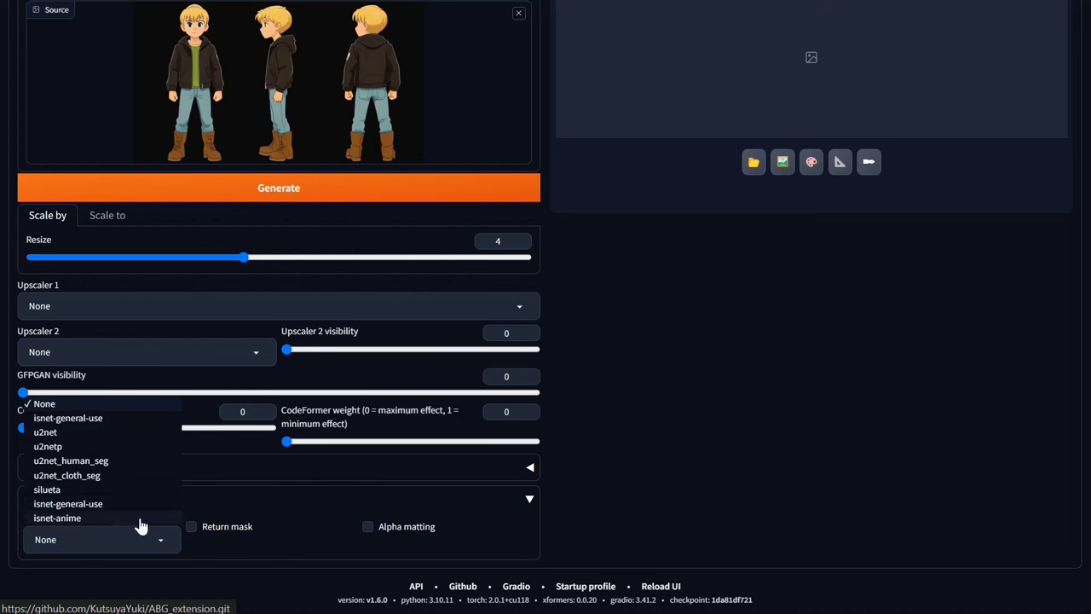
{"action": "left_click", "coordinate": [82, 460]}
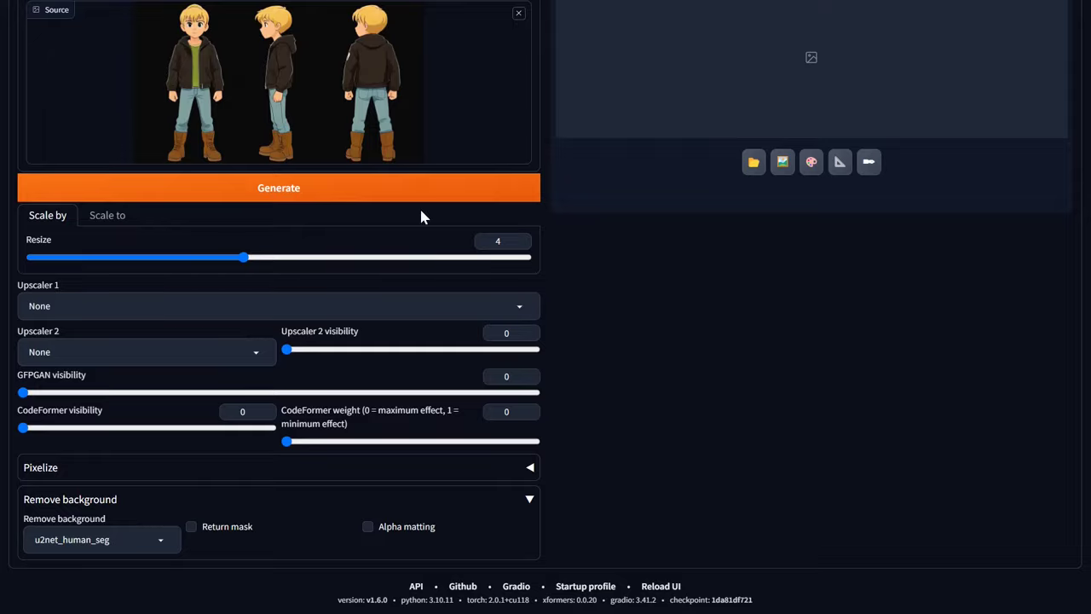
Check the image saving settings and return to the character sheet in Extras
{"action": "scroll", "coordinate": [419, 206], "scroll_direction": "up", "scroll_amount": 3}
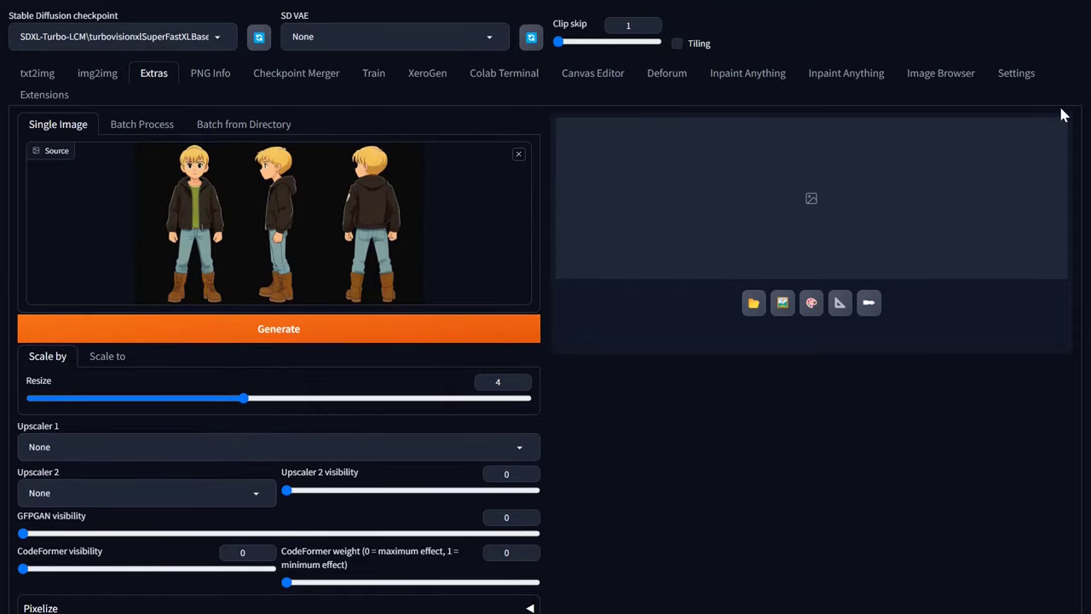
{"action": "left_click", "coordinate": [1015, 77]}
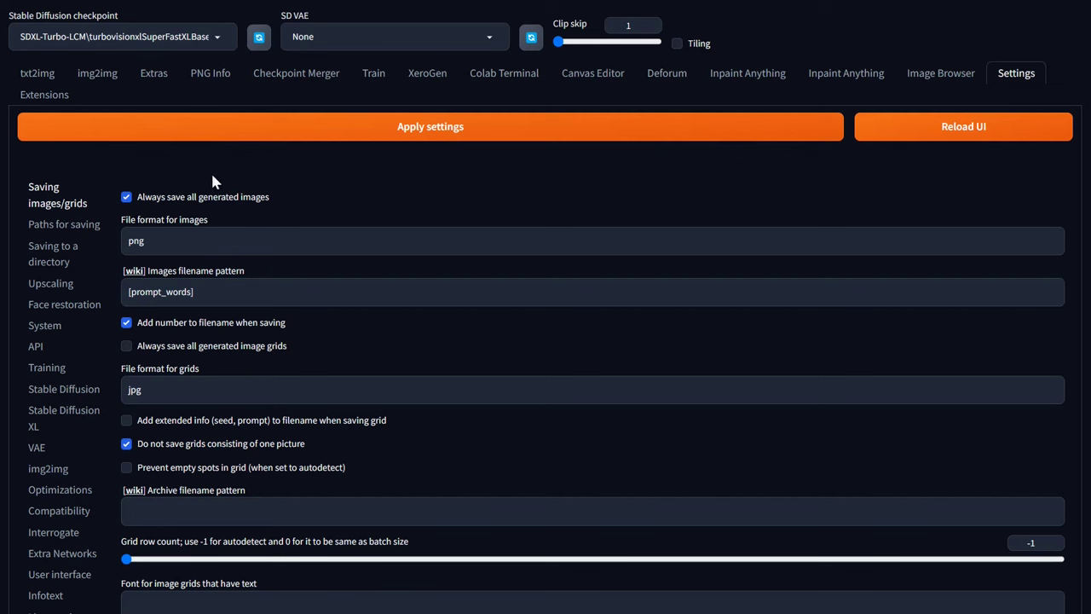
{"action": "left_click", "coordinate": [155, 75]}
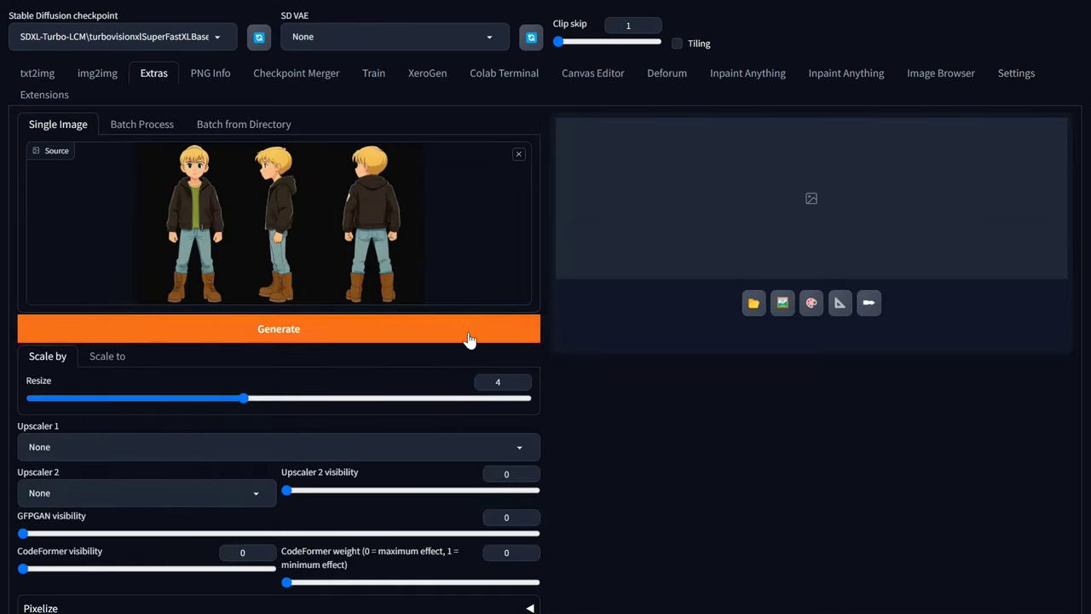
Enable alpha matting and generate the character sheet with its background removed using u2net_human_seg
{"action": "scroll", "coordinate": [379, 329], "scroll_direction": "down", "scroll_amount": 2}
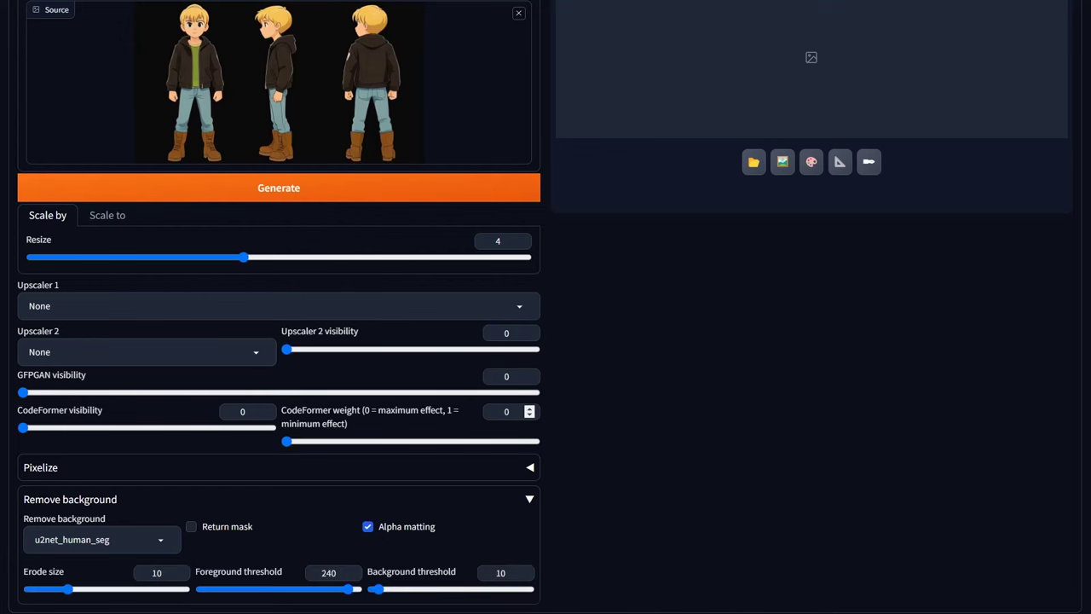
{"action": "scroll", "coordinate": [131, 602], "scroll_direction": "down", "scroll_amount": 1}
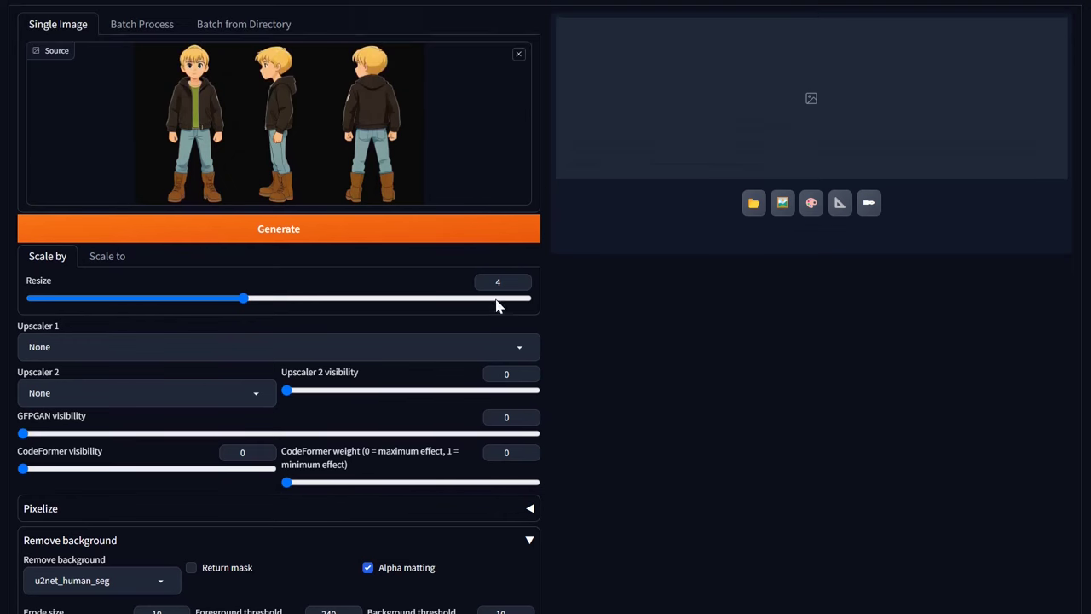
{"action": "scroll", "coordinate": [497, 304], "scroll_direction": "up", "scroll_amount": 2}
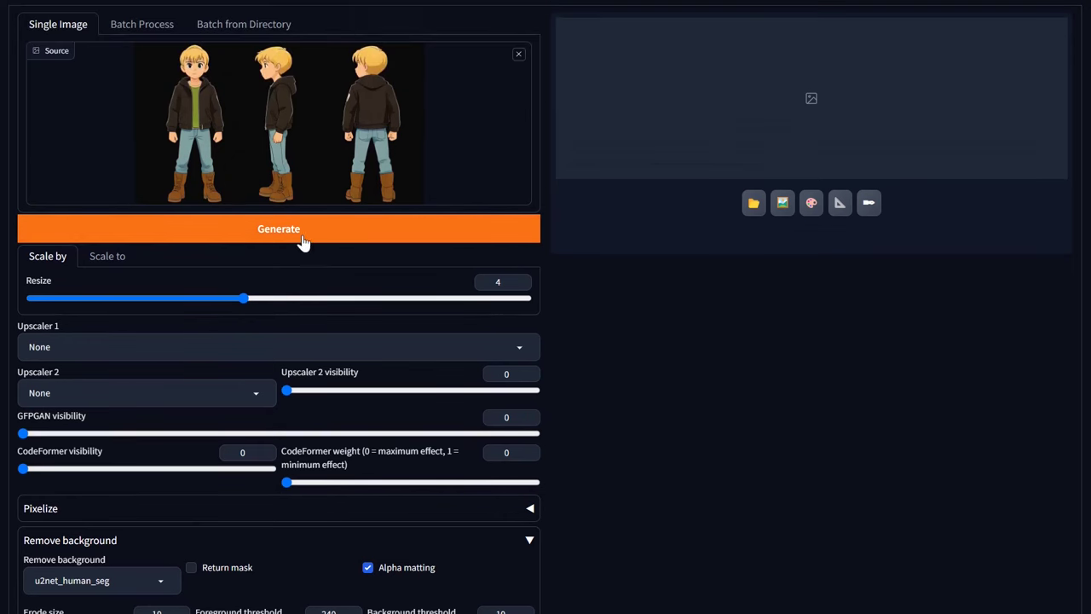
{"action": "left_click", "coordinate": [270, 243]}
{"action": "scroll", "coordinate": [814, 394], "scroll_direction": "up", "scroll_amount": 2}
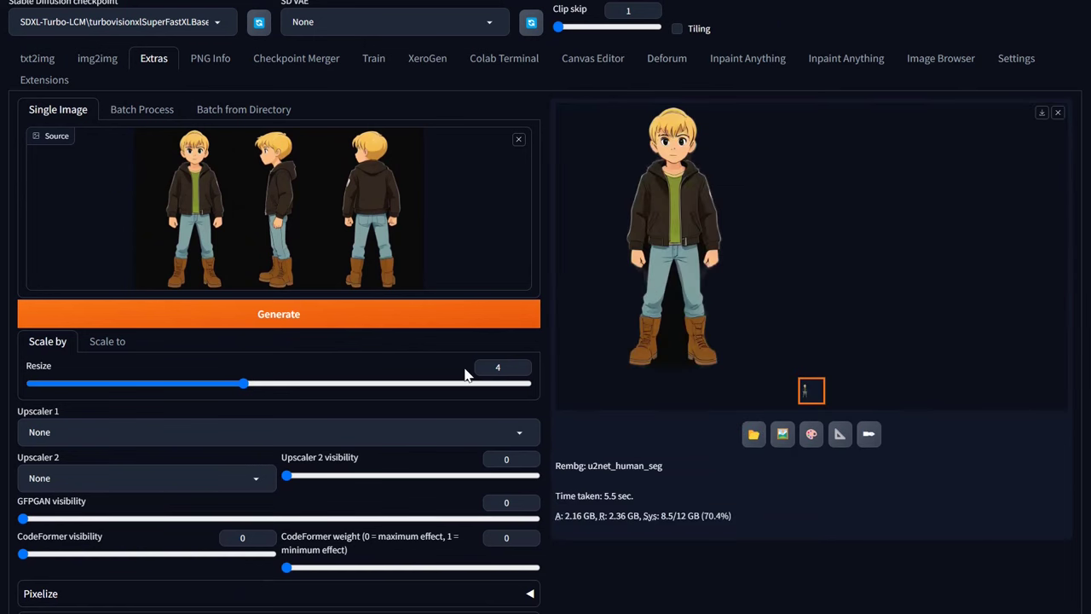
Switch the background removal model to isnet-anime and generate the three-view character sheet again
{"action": "scroll", "coordinate": [465, 375], "scroll_direction": "down", "scroll_amount": 2}
{"action": "left_click", "coordinate": [128, 498]}
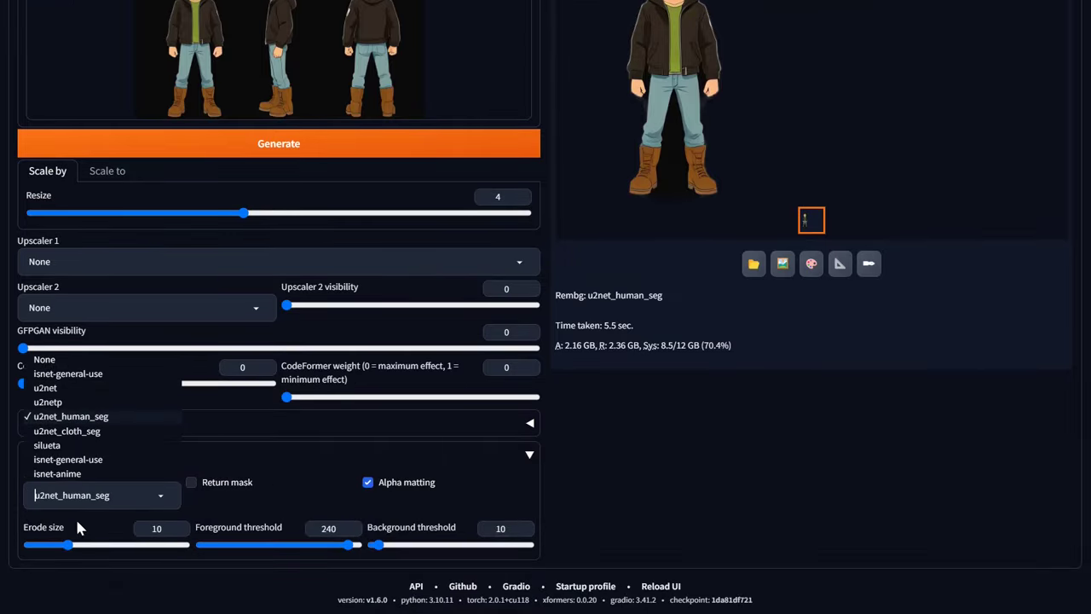
{"action": "left_click", "coordinate": [58, 474]}
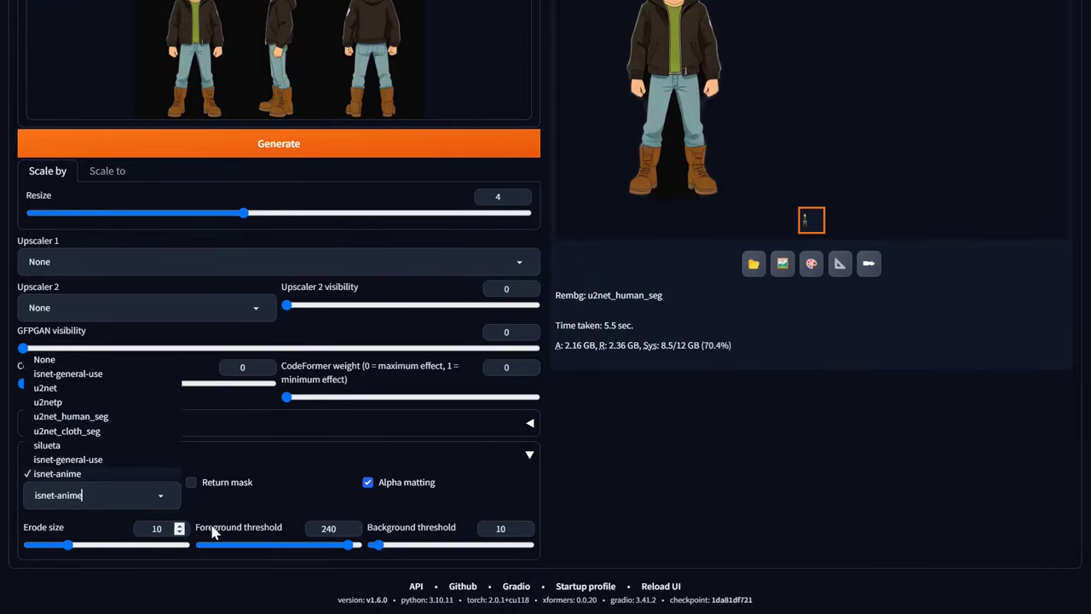
{"action": "left_click", "coordinate": [320, 153]}
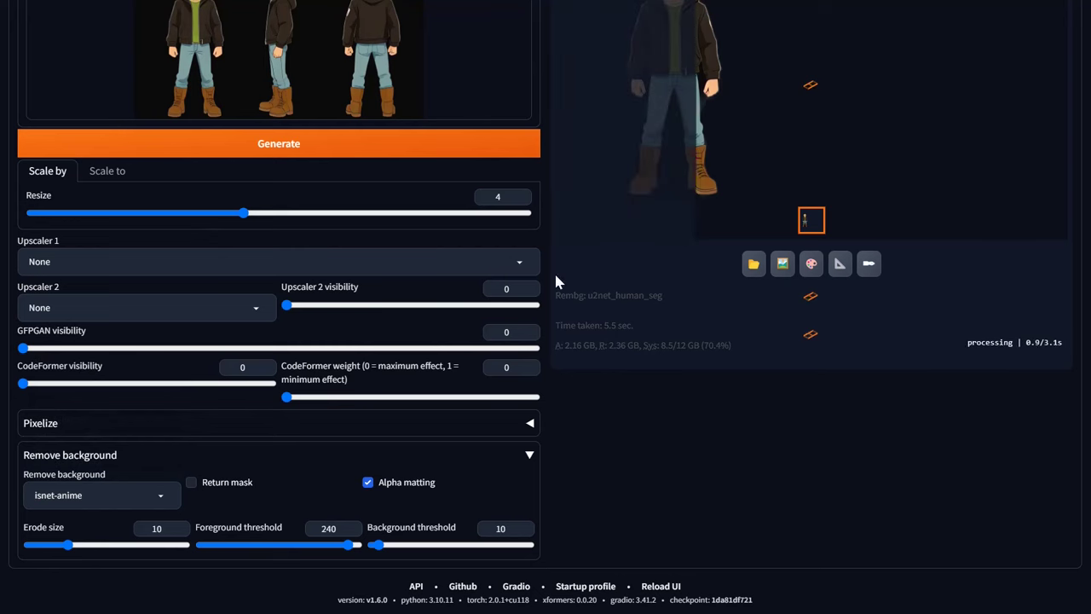
{"action": "scroll", "coordinate": [935, 438], "scroll_direction": "up", "scroll_amount": 2}
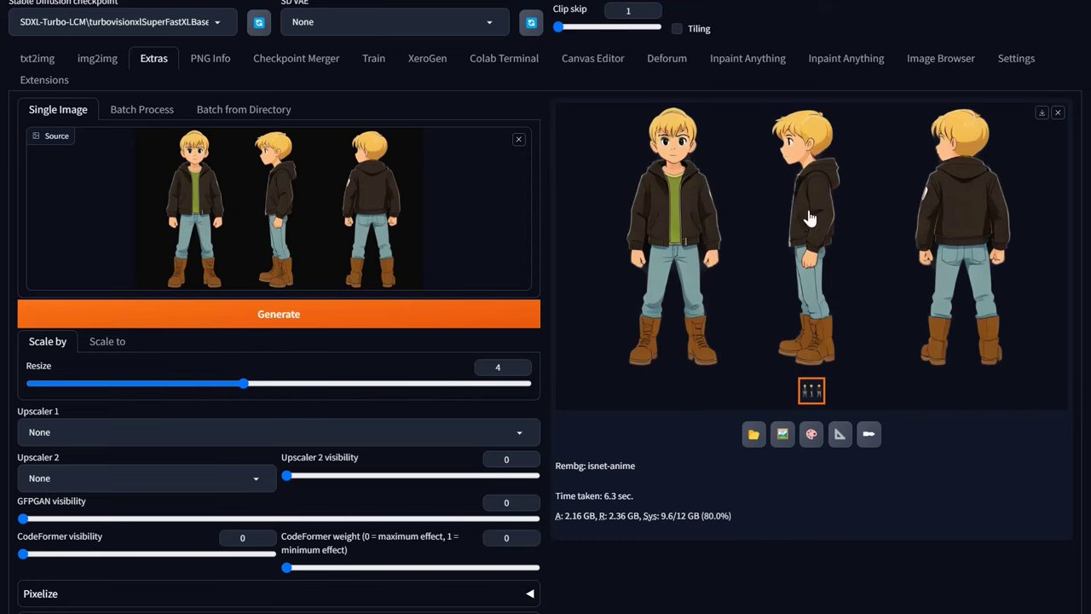
{"action": "scroll", "coordinate": [344, 517], "scroll_direction": "down", "scroll_amount": 3}
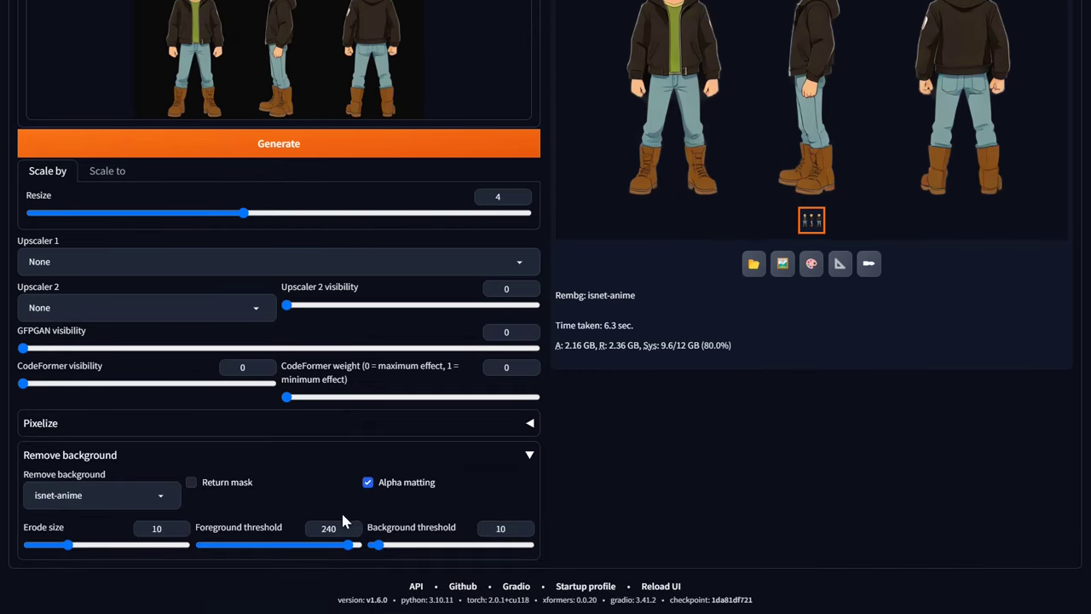